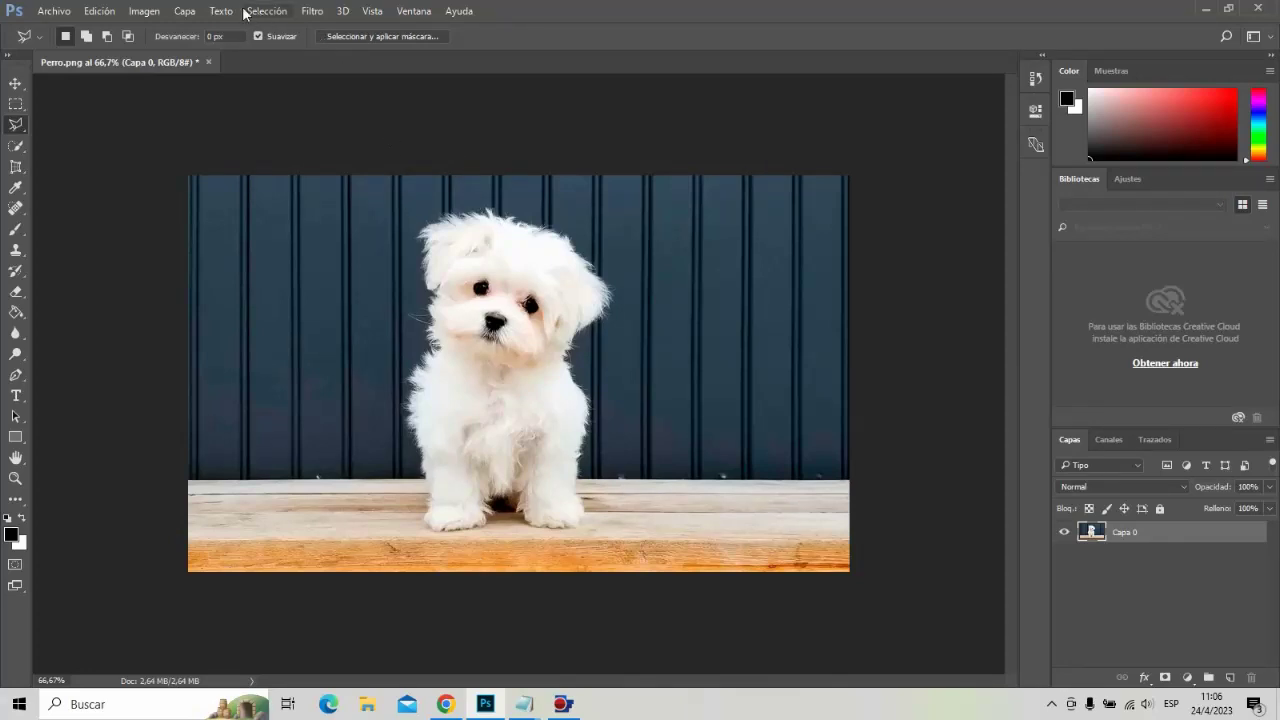
# Create a new white 1920 × 1200 px, 72 ppi document, Sin título-1
pyautogui.click(57, 10)
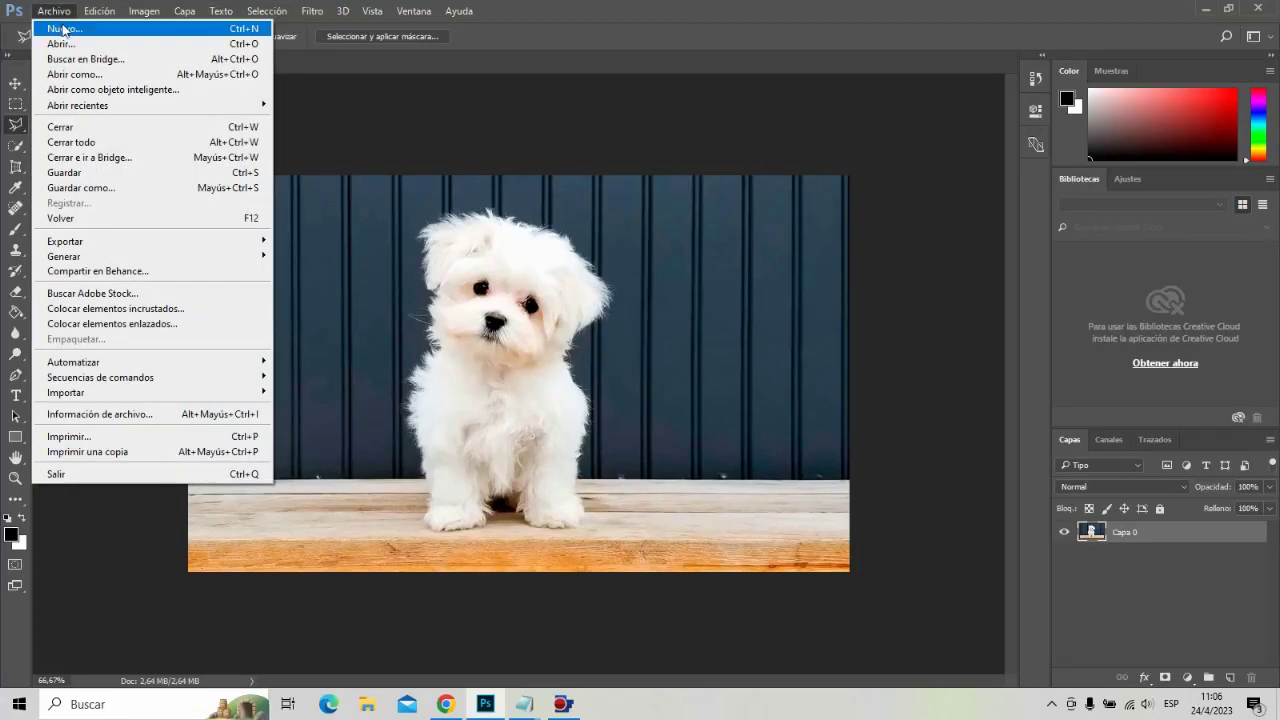
pyautogui.press('Escape')
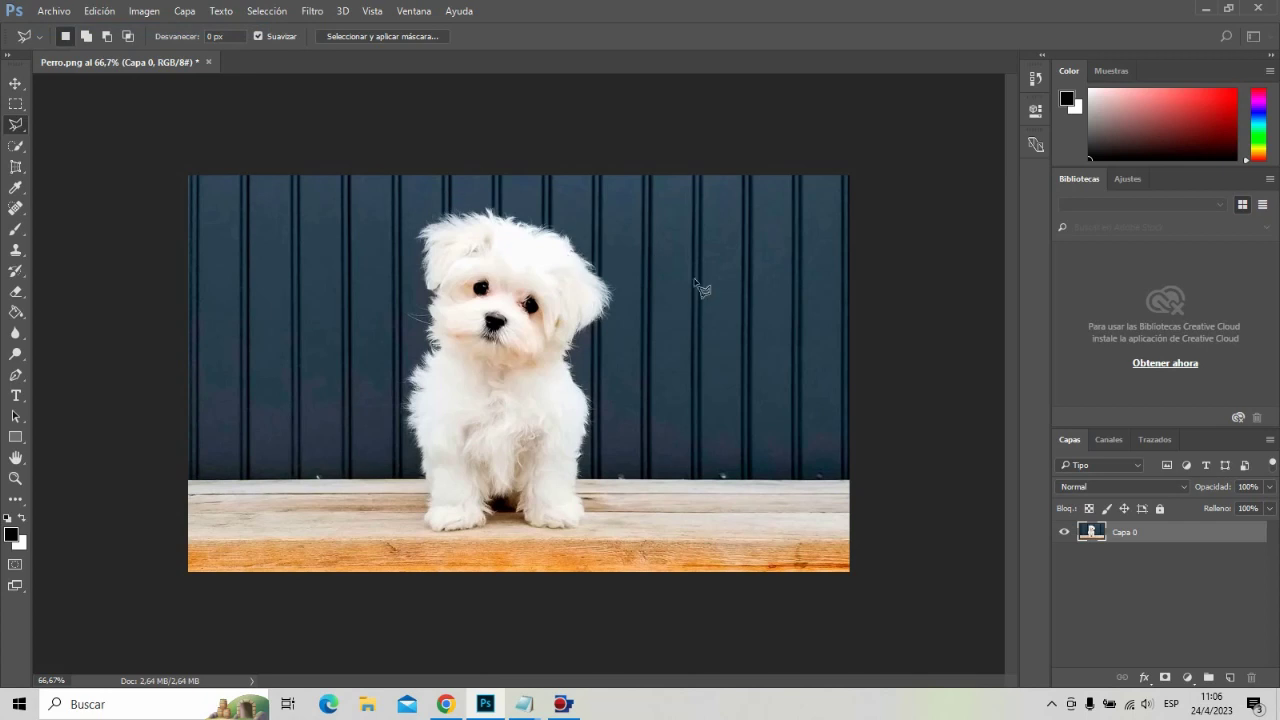
pyautogui.hotkey('ctrl', 'n')
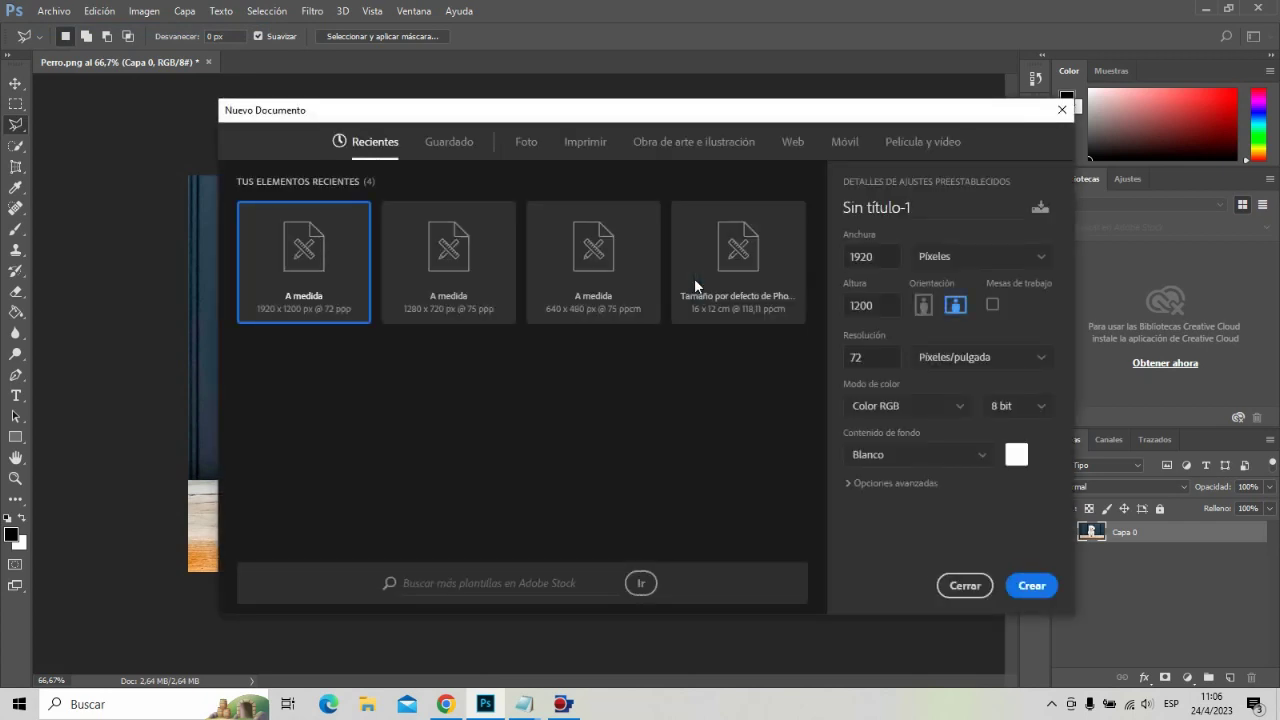
pyautogui.click(1023, 588)
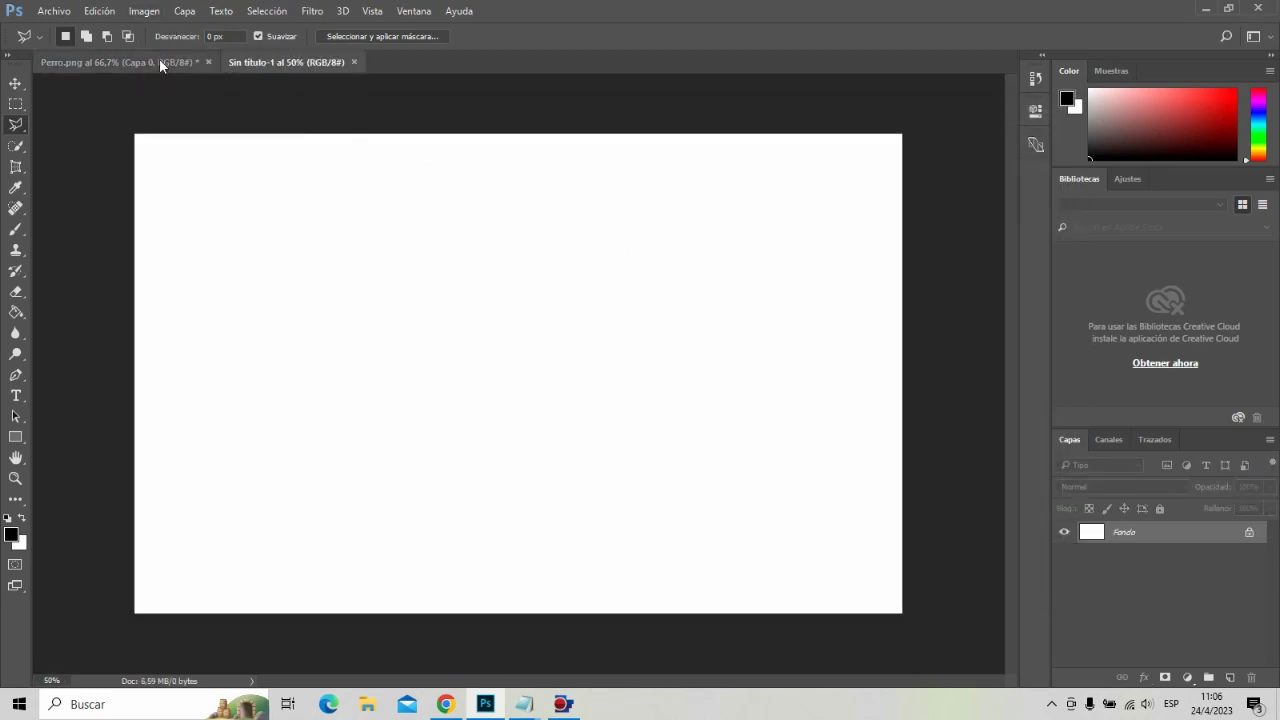
# Add an empty layer named Capa 1 to Sin título-1, then return to Perro.png
pyautogui.click(184, 11)
pyautogui.moveTo(221, 11)
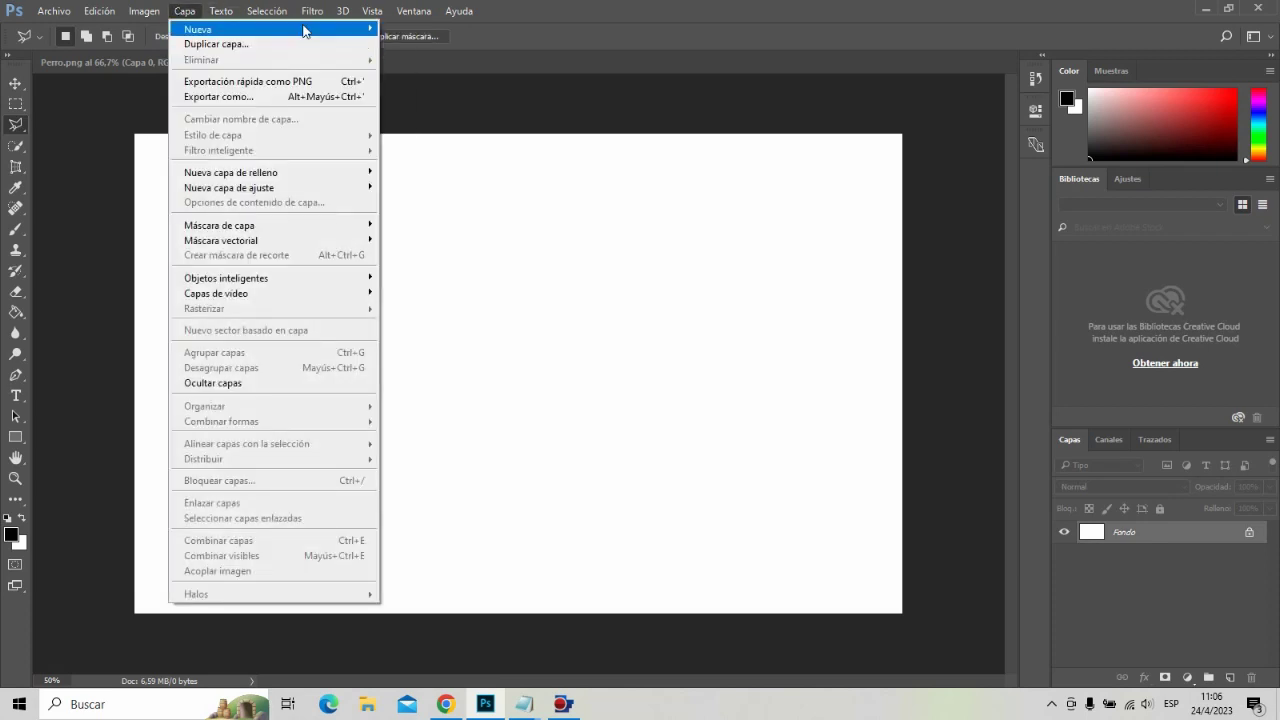
pyautogui.moveTo(270, 29)
pyautogui.click(405, 29)
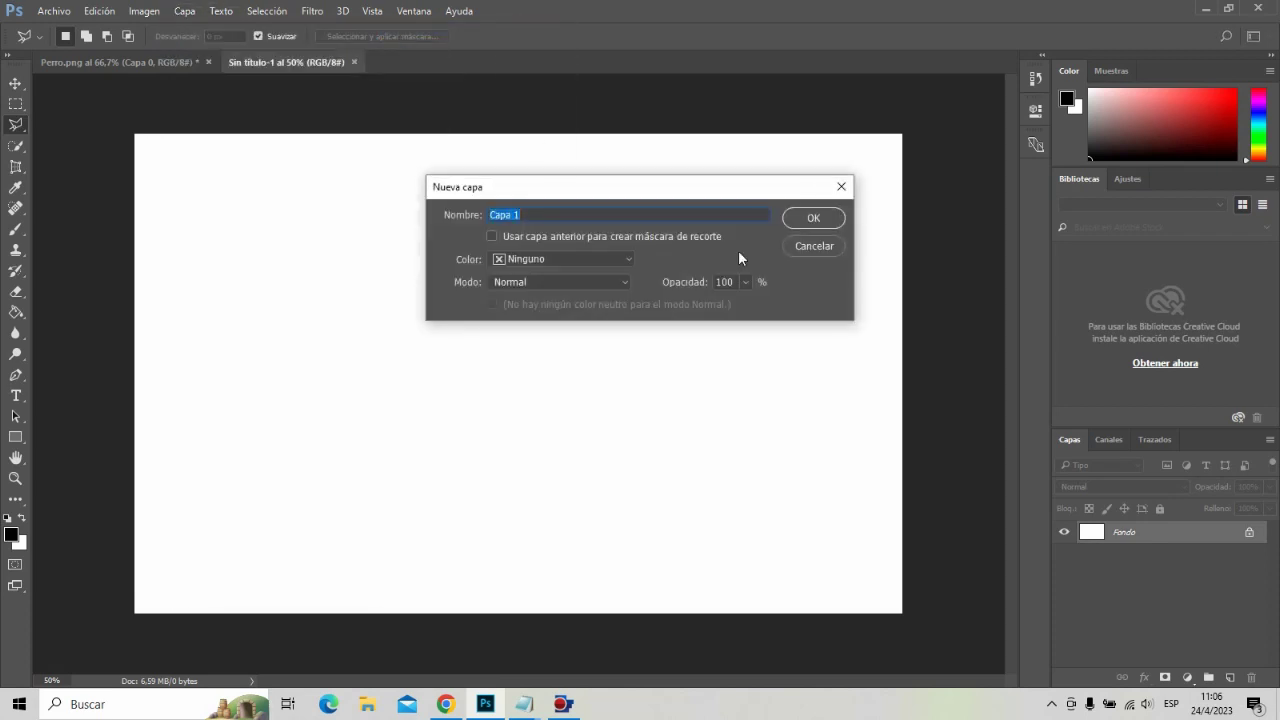
pyautogui.click(813, 220)
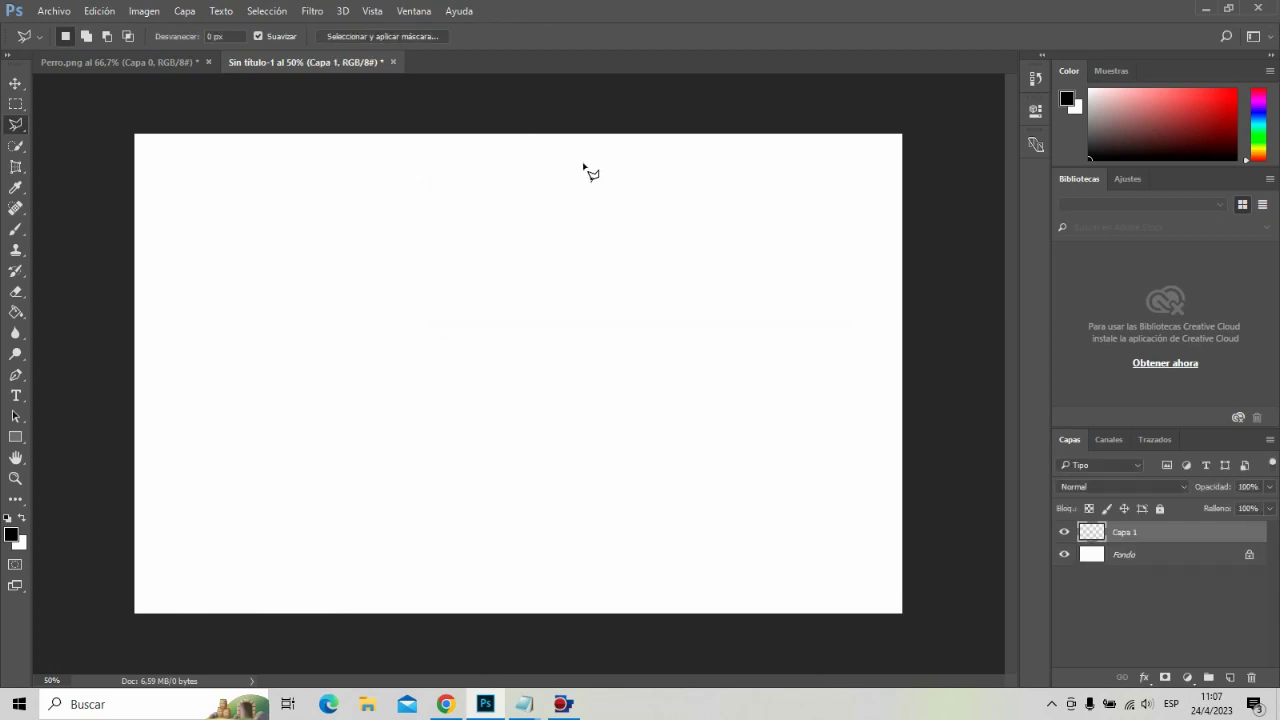
pyautogui.click(171, 60)
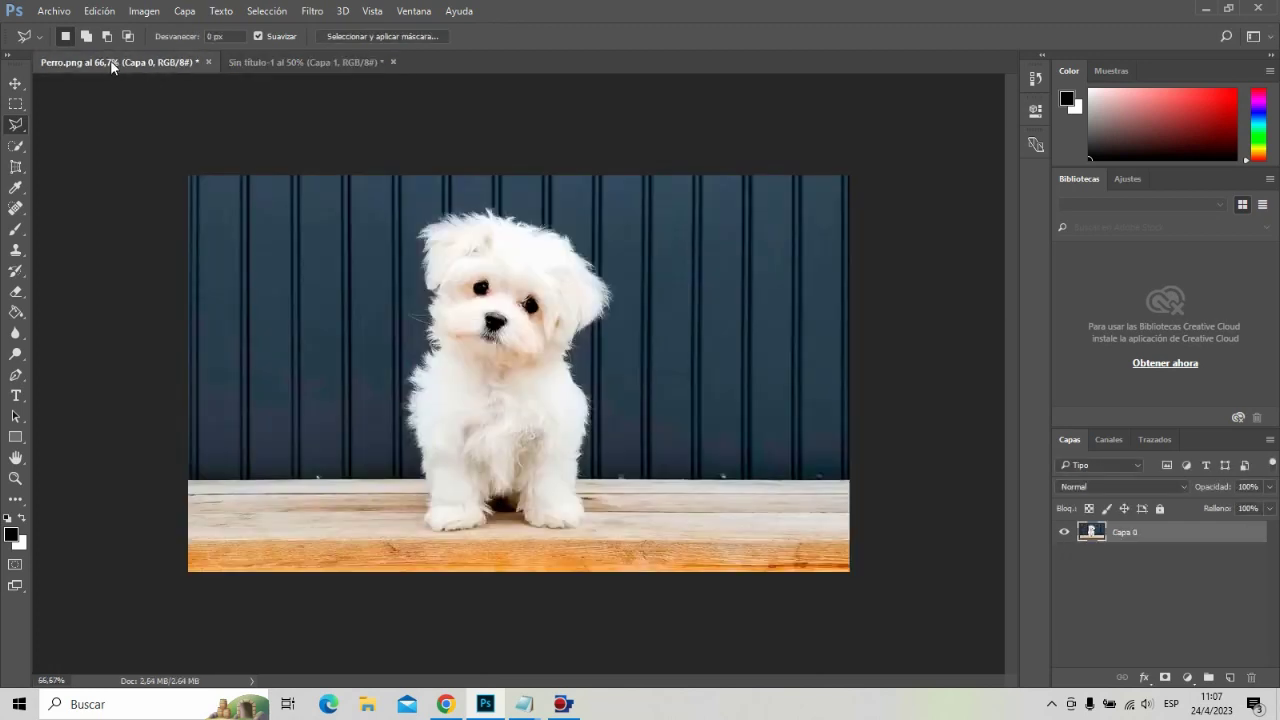
# Draw a Rectangular Marquee selection around the dog in Perro.png, redrawing it once
pyautogui.click(16, 104)
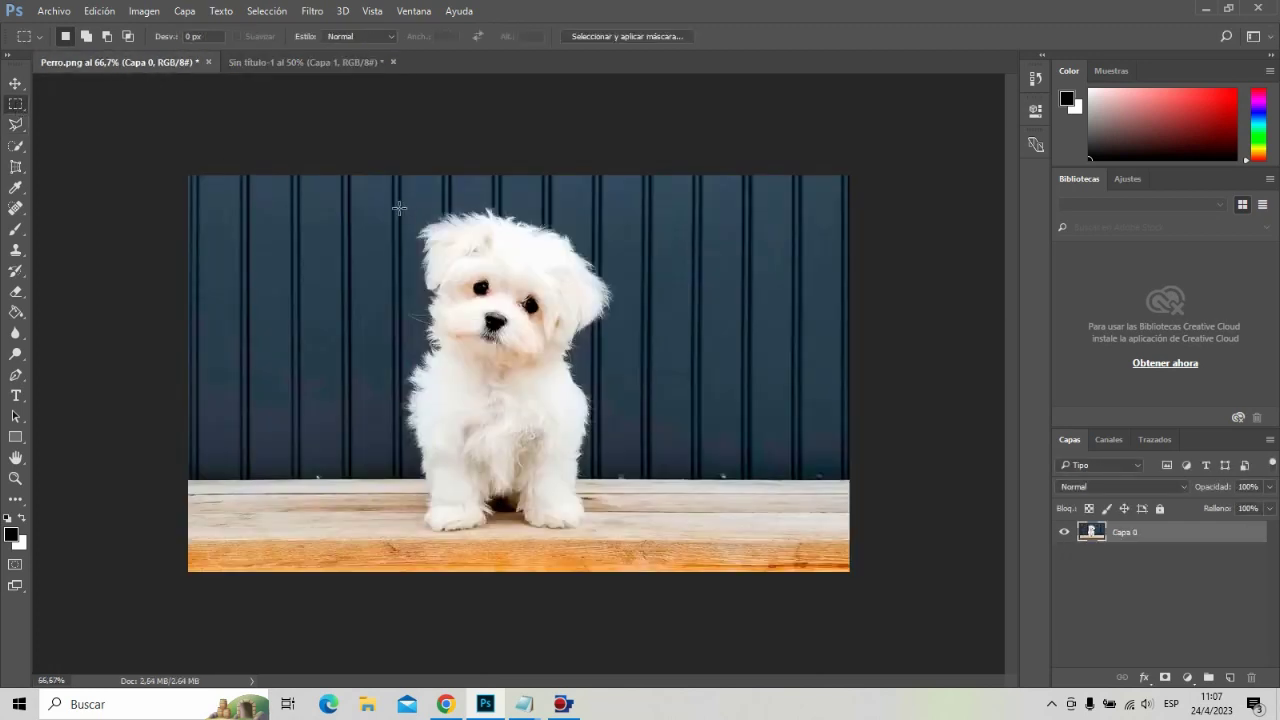
pyautogui.moveTo(409, 205); pyautogui.dragTo(606, 543)
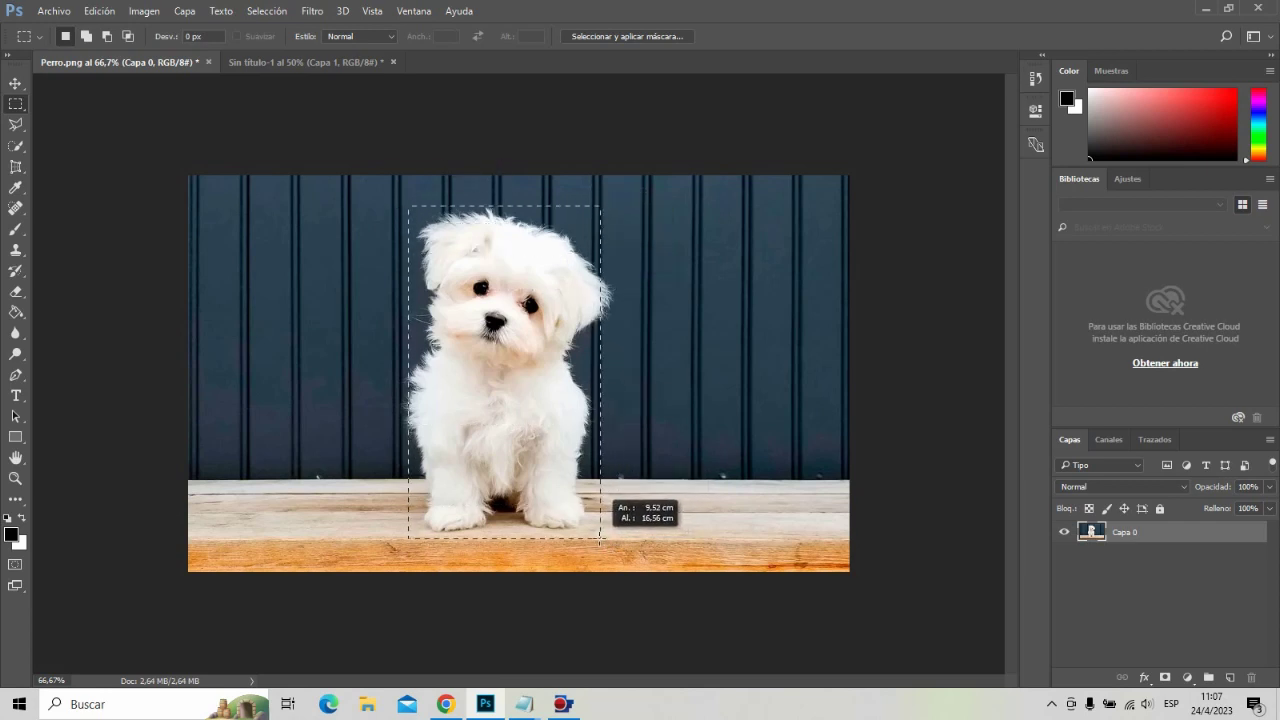
pyautogui.moveTo(606, 543); pyautogui.dragTo(598, 535)
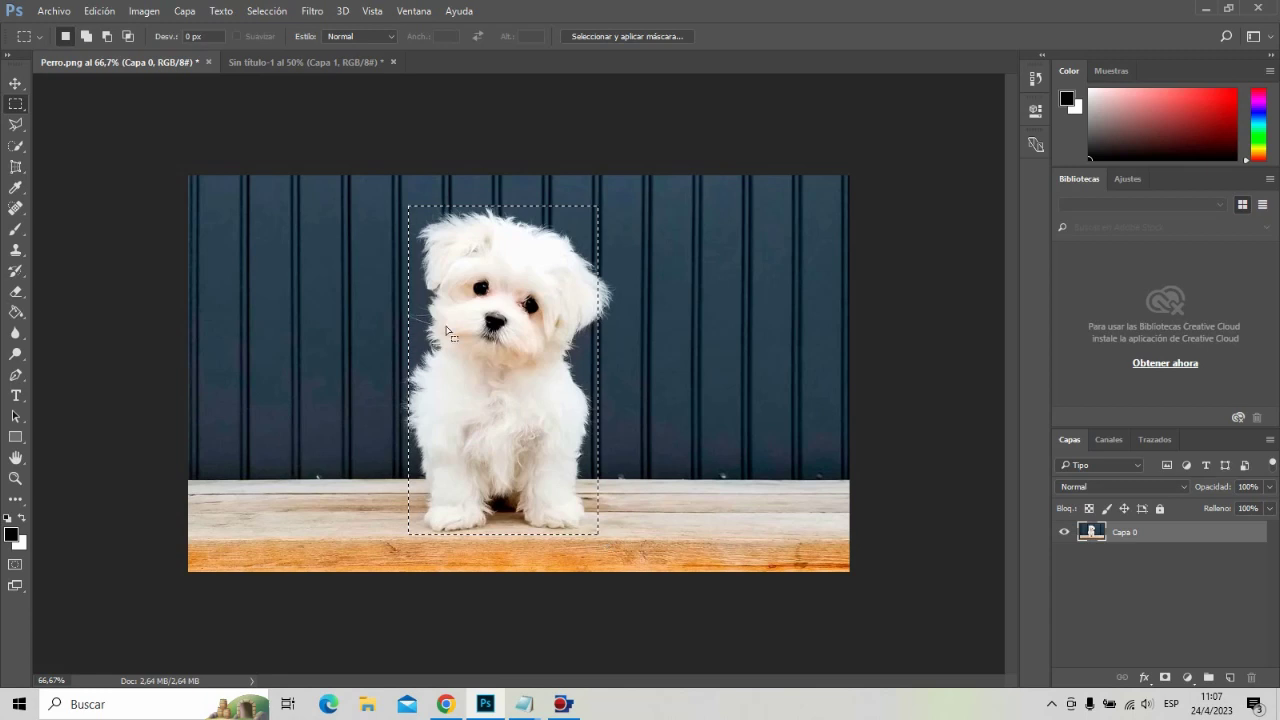
pyautogui.click(267, 10)
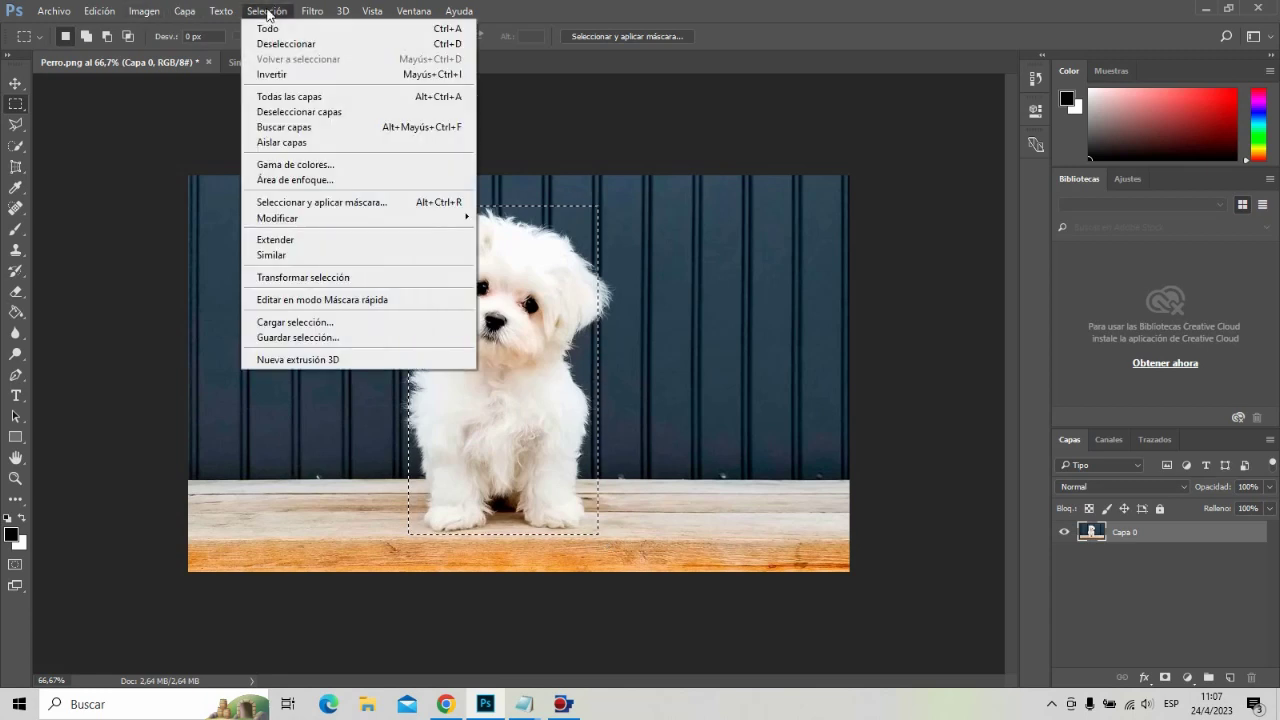
pyautogui.click(272, 43)
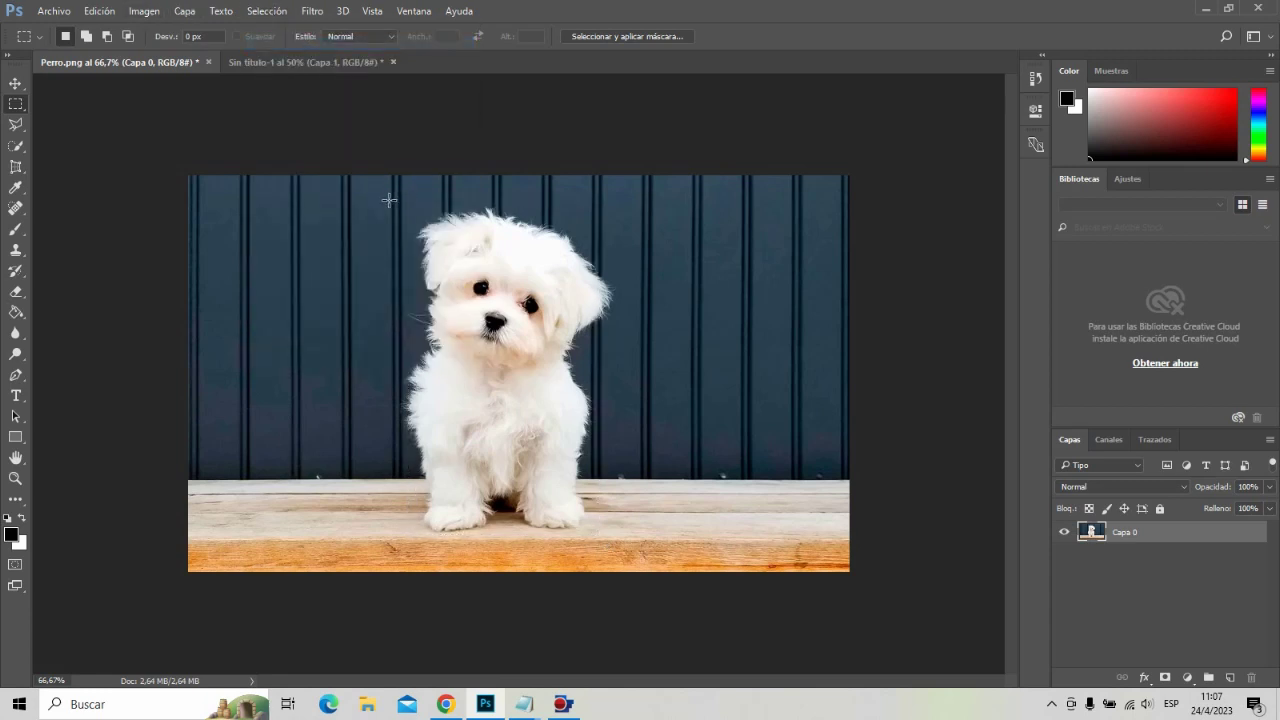
pyautogui.moveTo(389, 200); pyautogui.dragTo(605, 543)
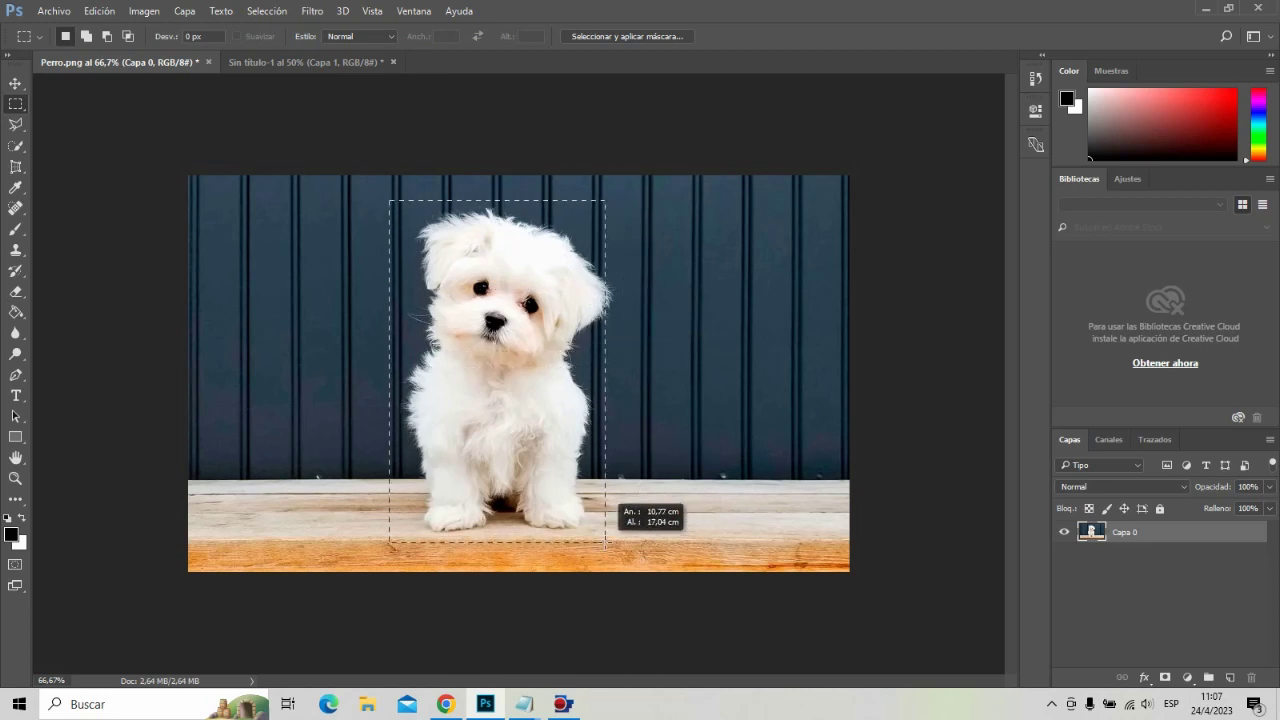
pyautogui.moveTo(605, 543); pyautogui.dragTo(614, 537)
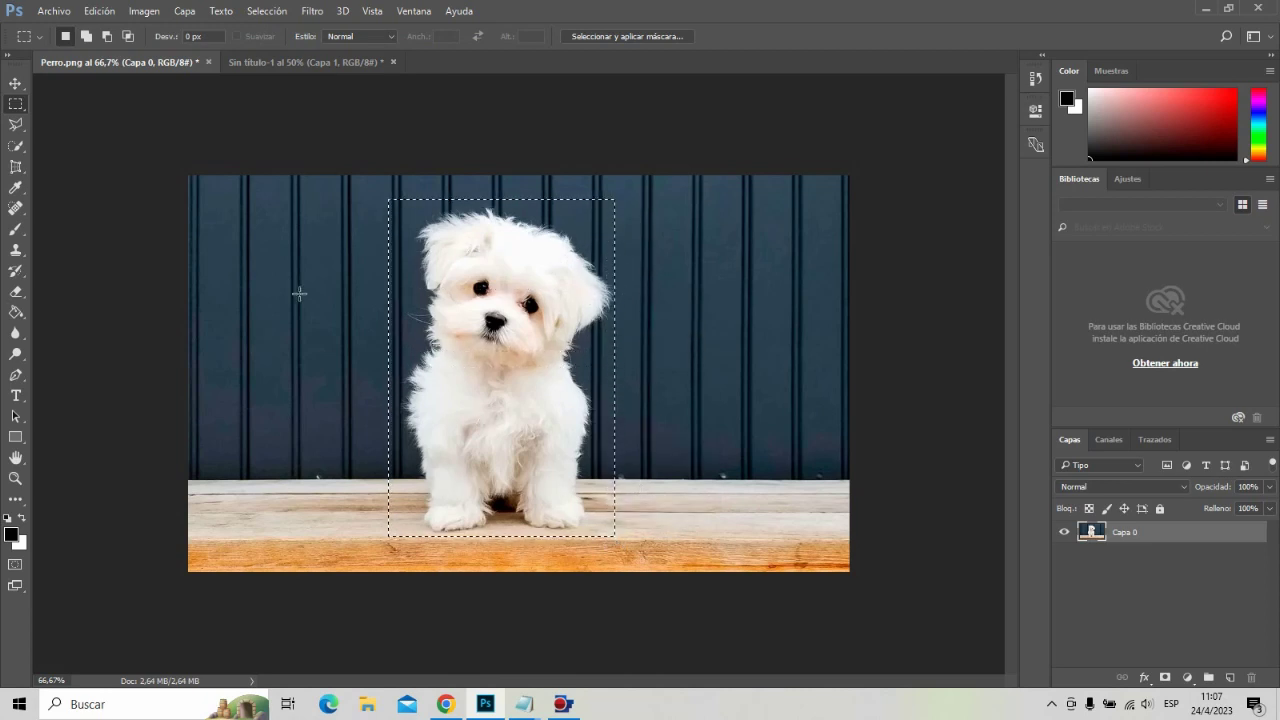
# Copy Merged the rectangular selection and return to Sin título-1
pyautogui.click(99, 11)
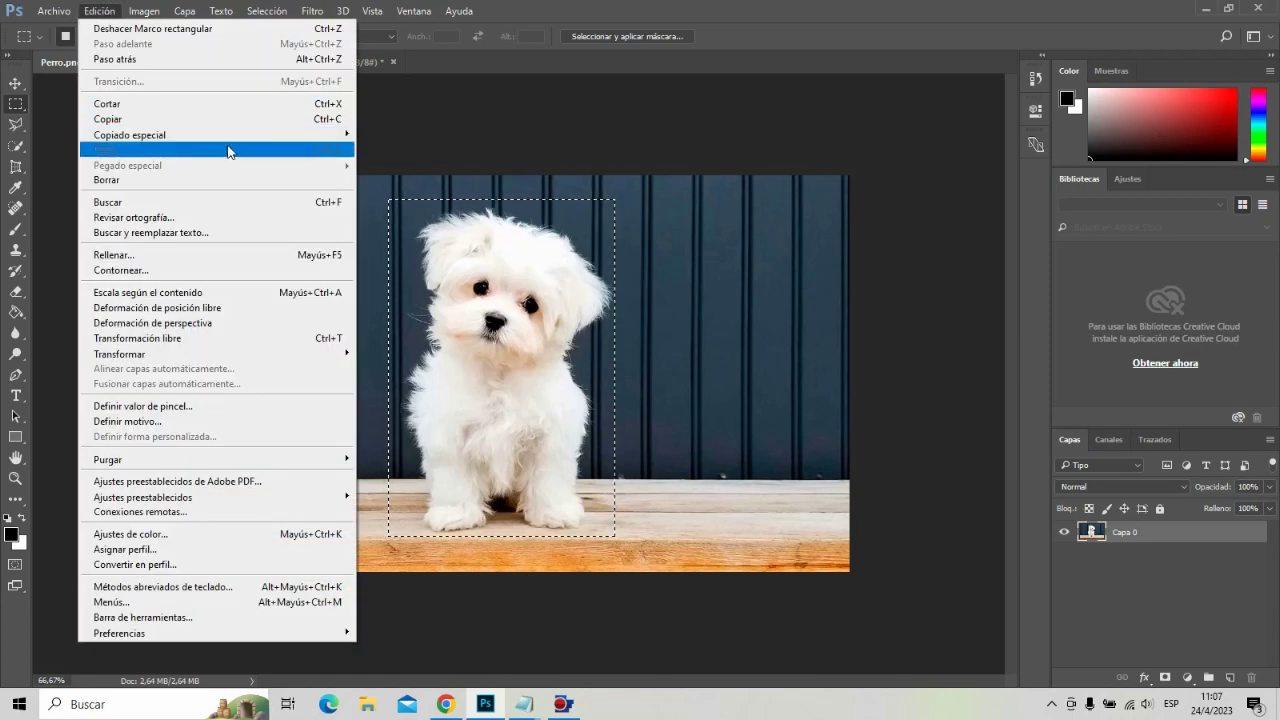
pyautogui.moveTo(130, 135)
pyautogui.click(380, 134)
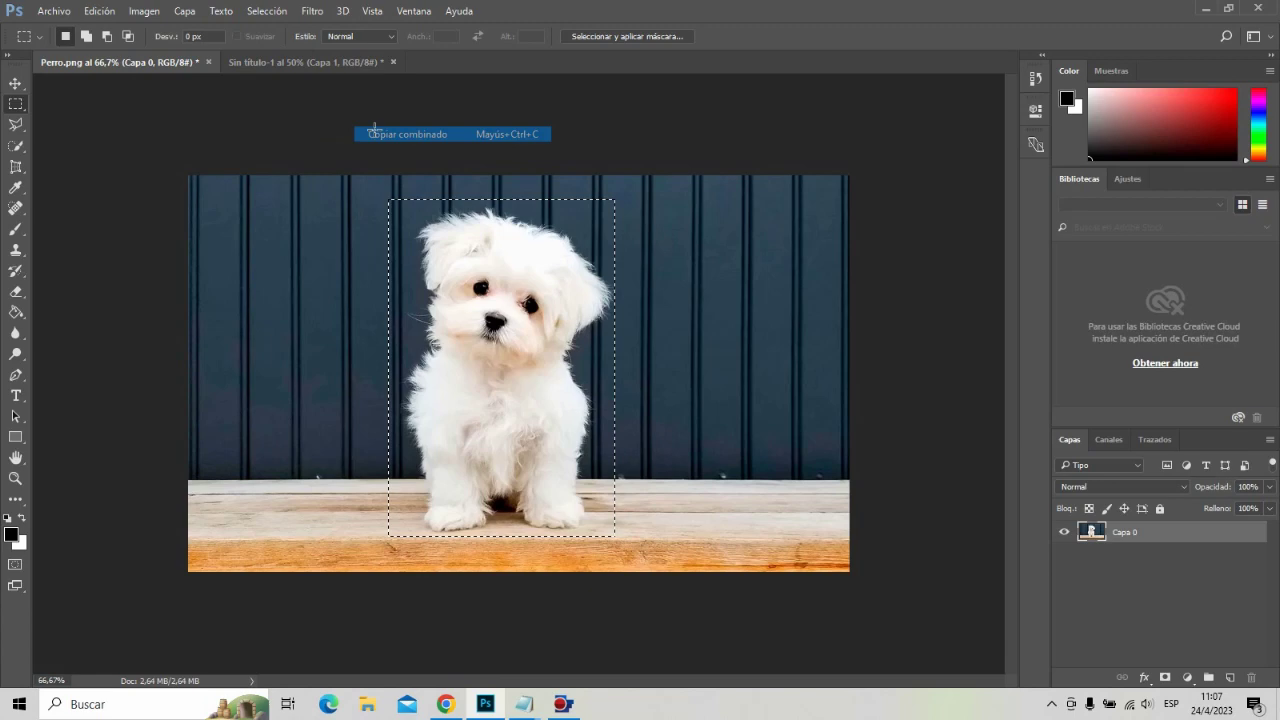
pyautogui.click(272, 62)
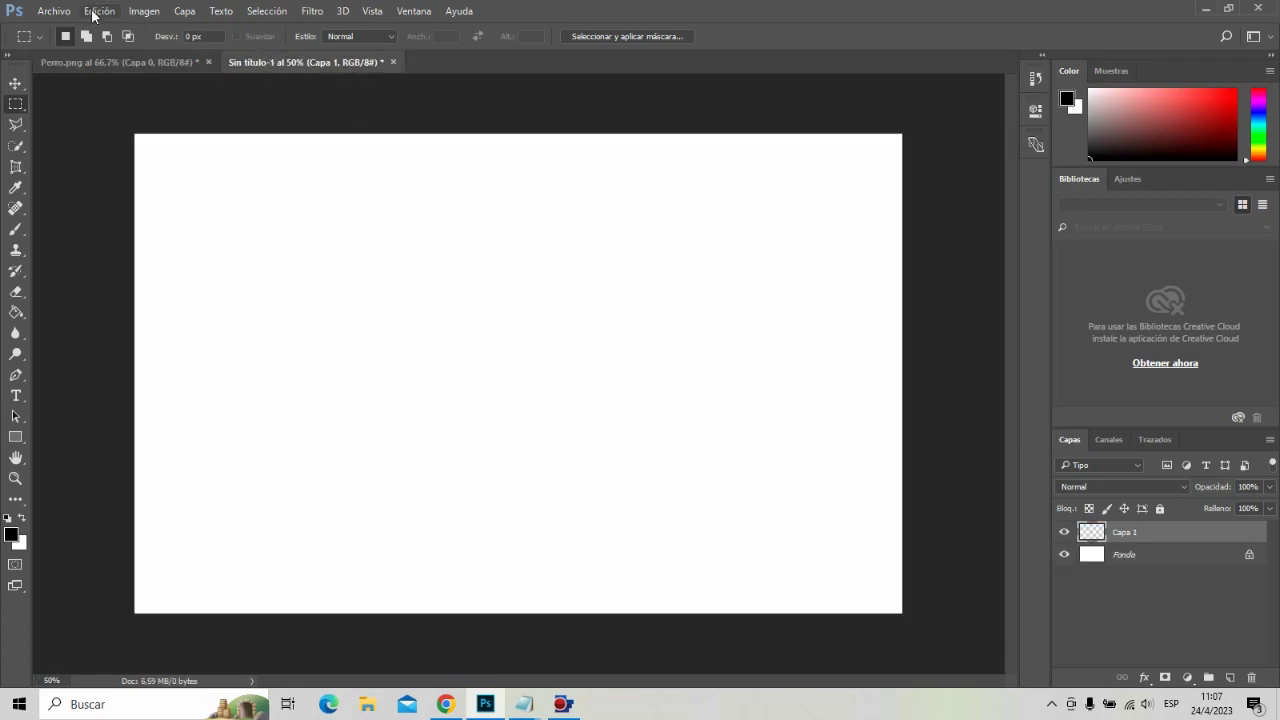
# Paste the rectangular dog cutout onto Capa 1 and hide that layer
pyautogui.click(99, 11)
pyautogui.click(105, 149)
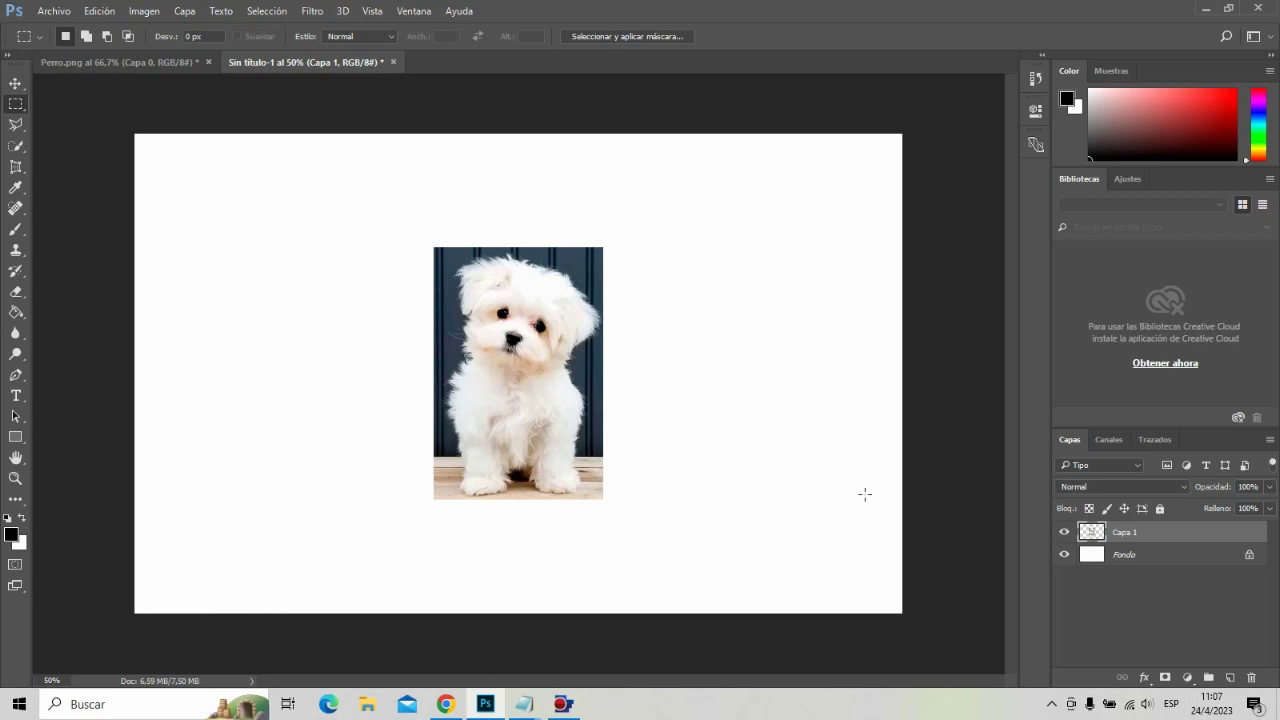
pyautogui.click(1064, 533)
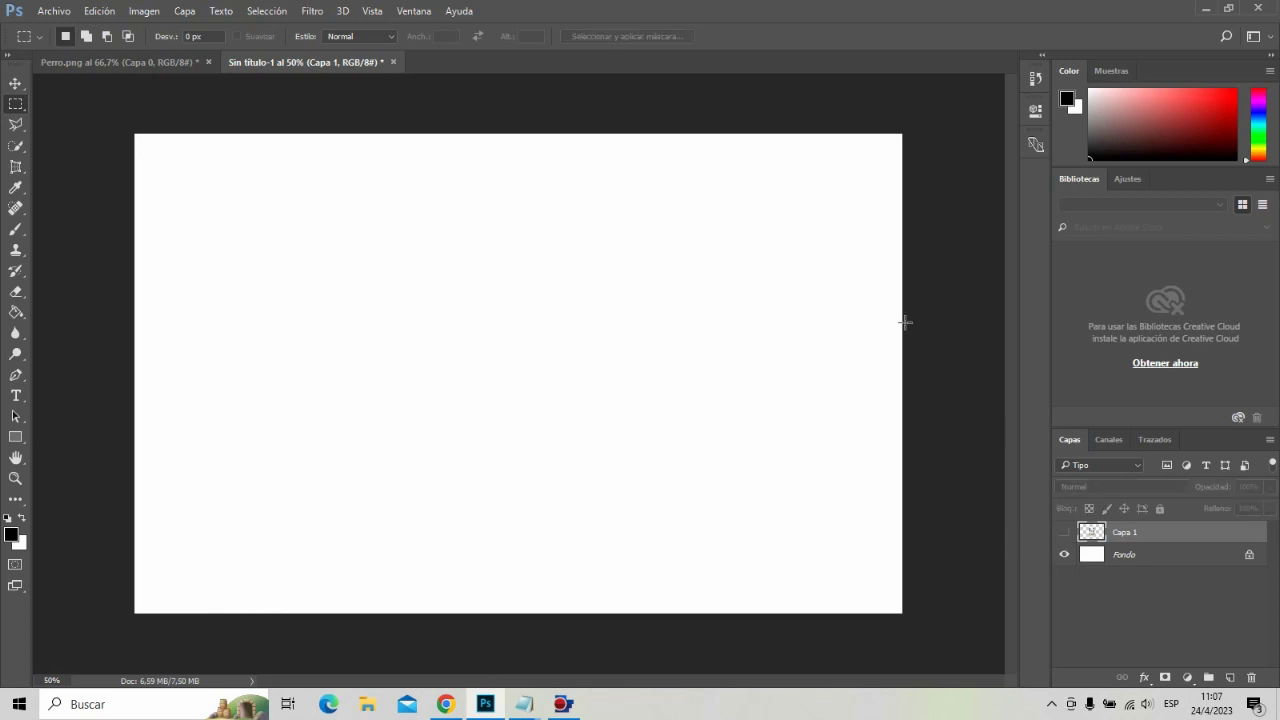
# Add a new empty layer named Capa 2
pyautogui.click(185, 11)
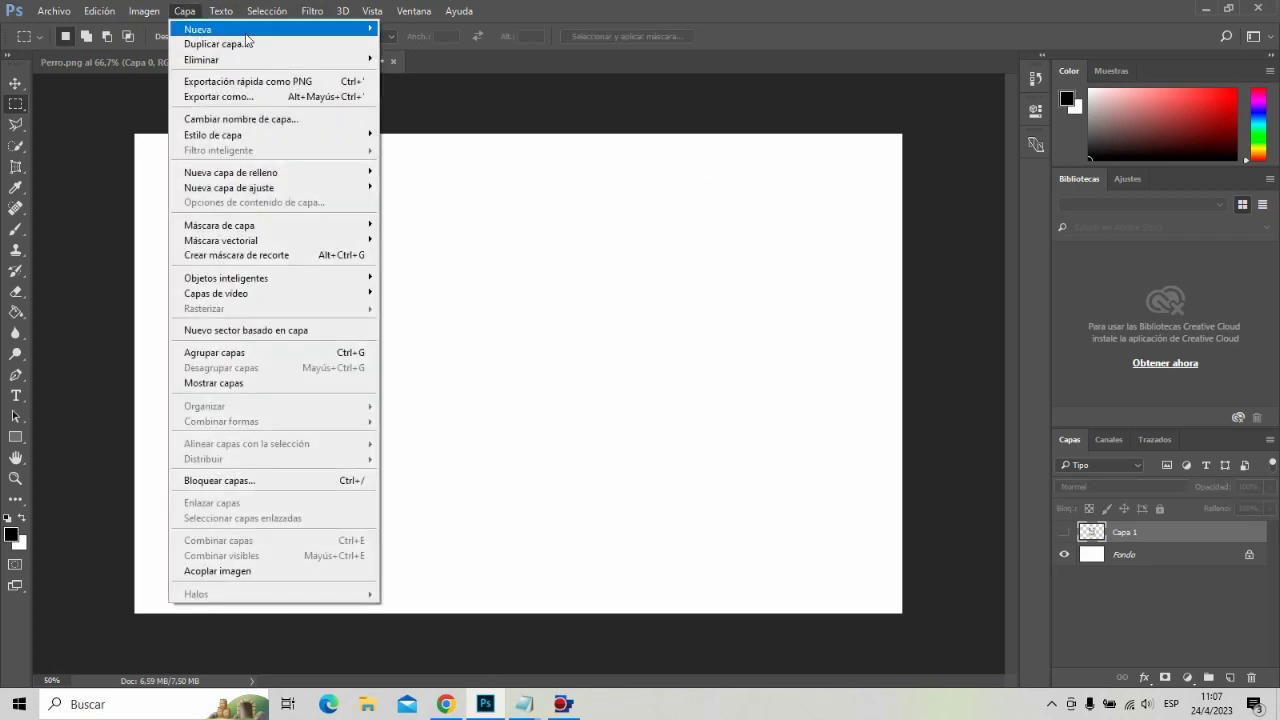
pyautogui.moveTo(270, 29)
pyautogui.click(396, 30)
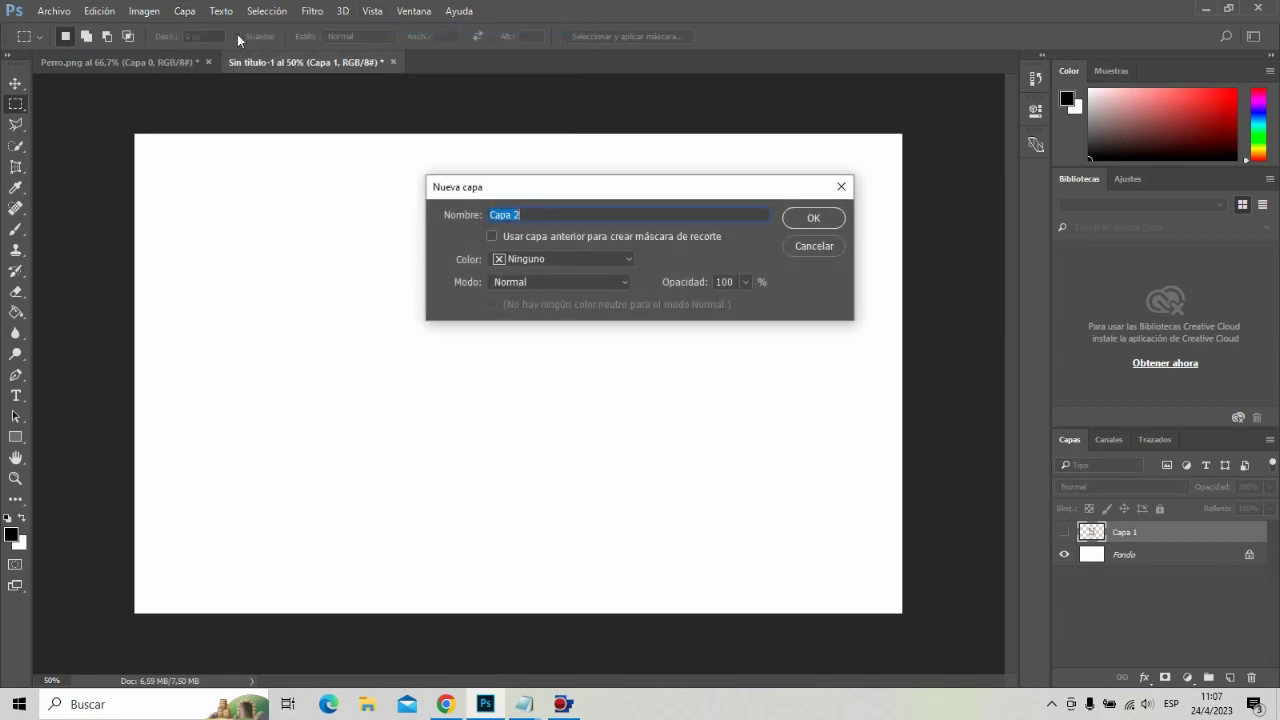
pyautogui.click(810, 219)
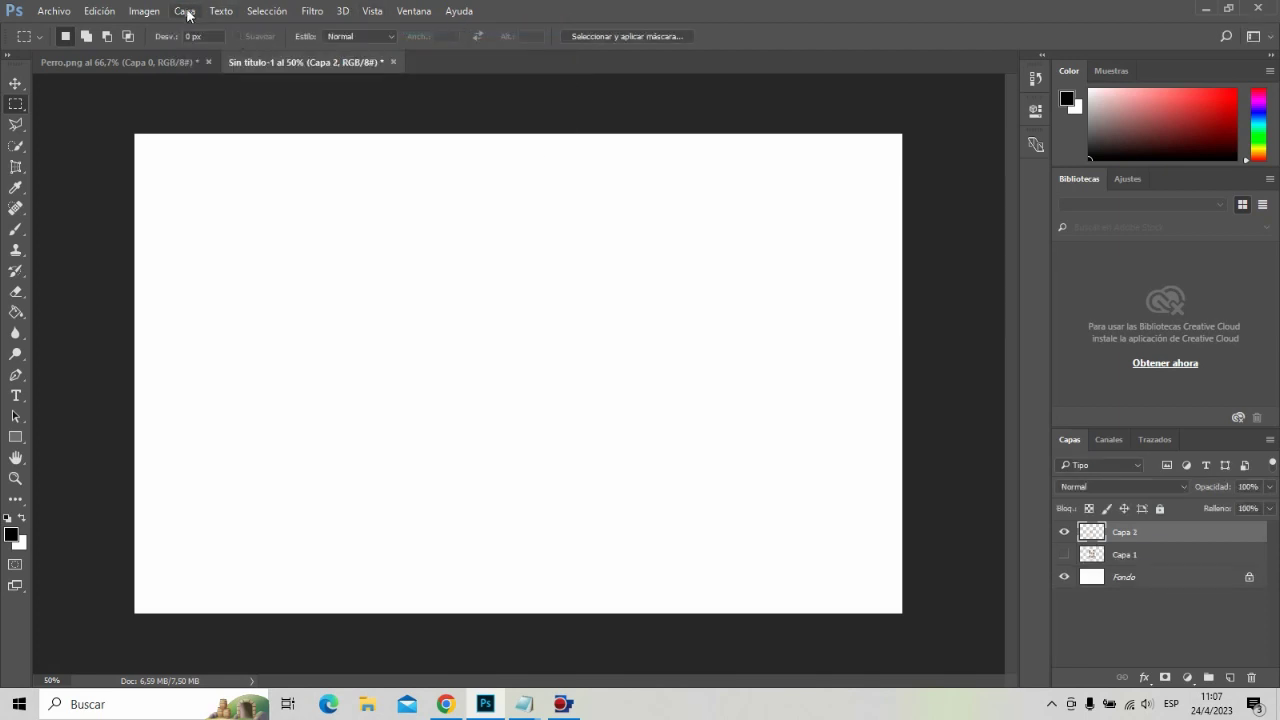
# Back in Perro.png, deselect the rectangle and switch to the Elliptical Marquee
pyautogui.click(158, 60)
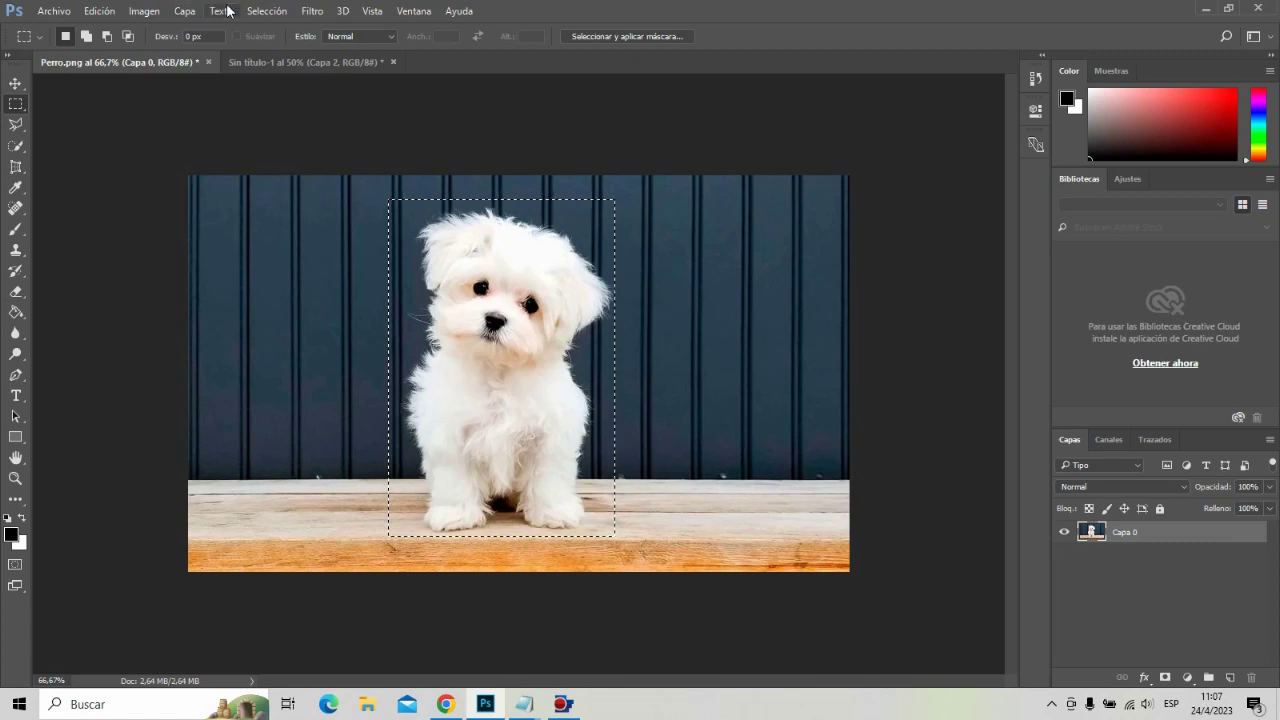
pyautogui.click(266, 11)
pyautogui.click(289, 43)
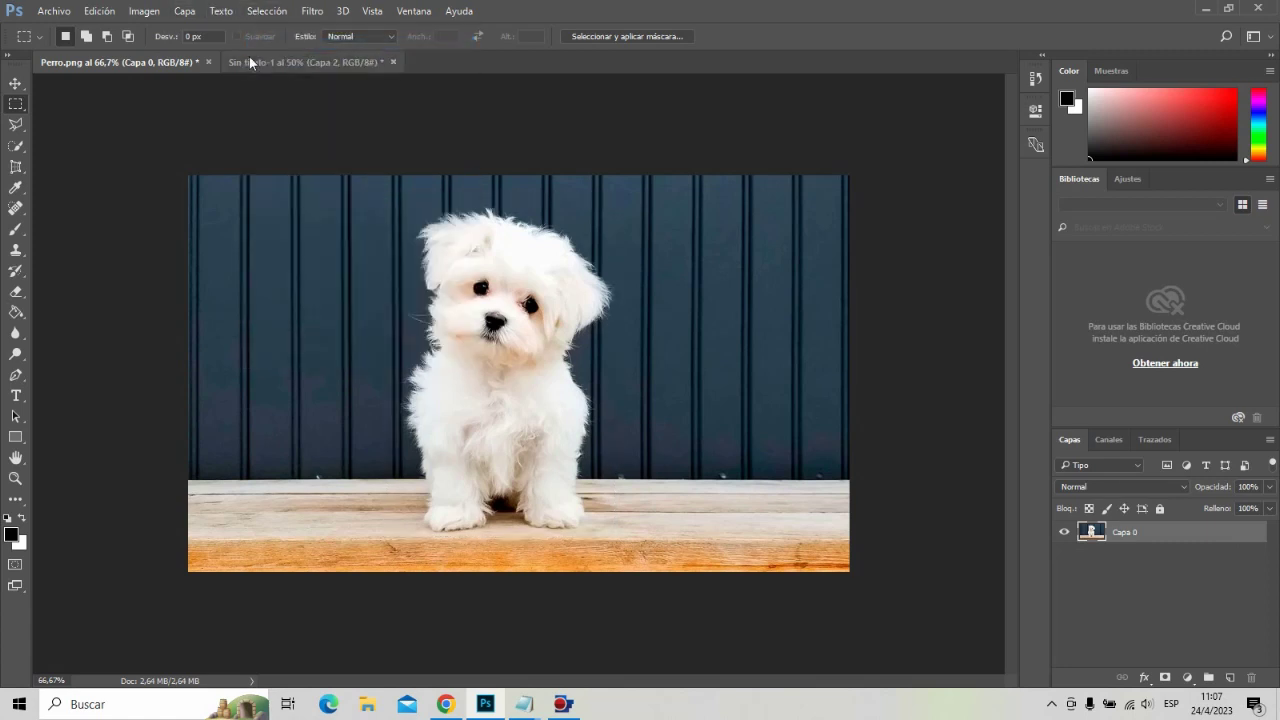
pyautogui.rightClick(20, 112)
pyautogui.click(84, 121)
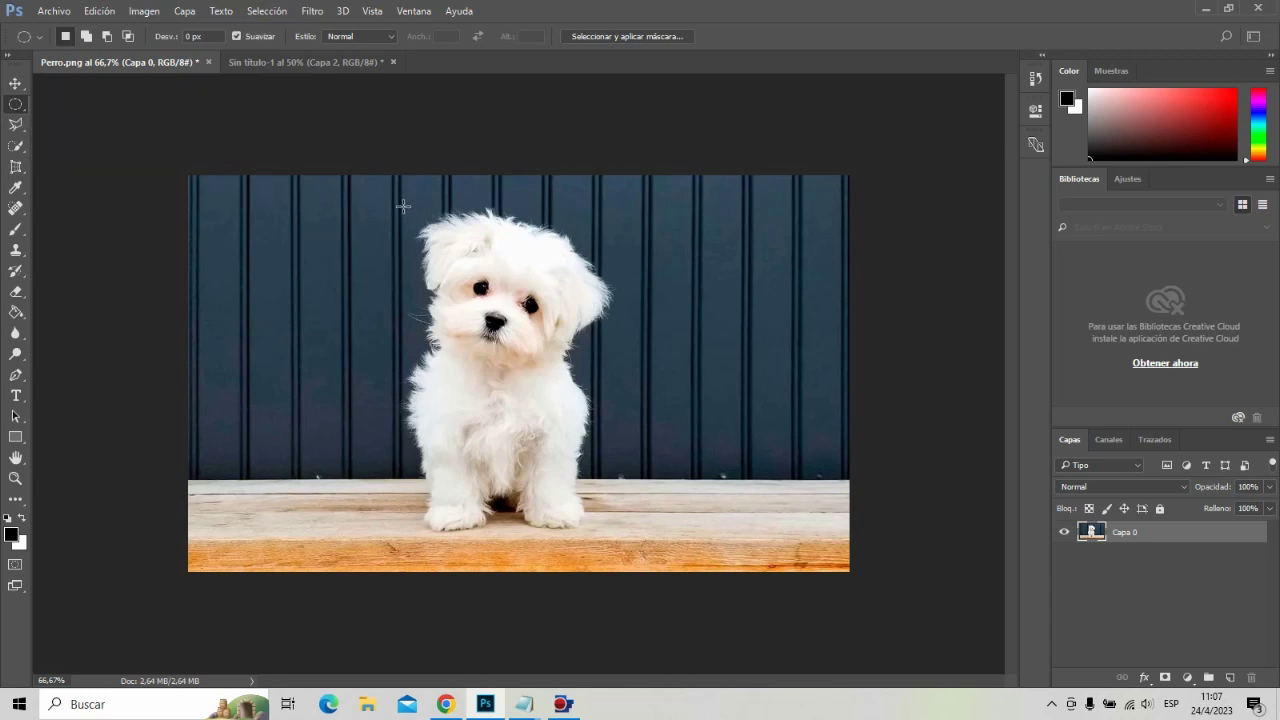
# Draw an oval selection enclosing the dog, redrawing it until it fits
pyautogui.moveTo(410, 231); pyautogui.dragTo(608, 551)
pyautogui.click(258, 11)
pyautogui.click(285, 43)
pyautogui.moveTo(430, 209); pyautogui.dragTo(622, 541)
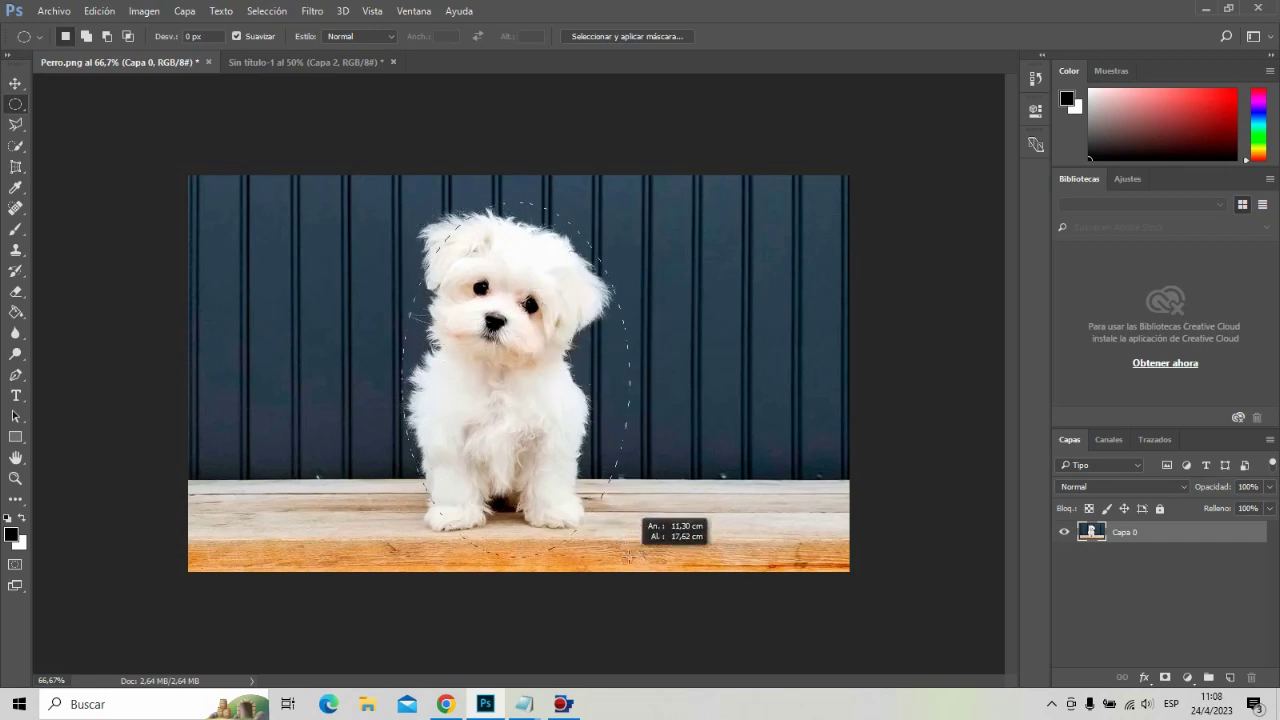
pyautogui.moveTo(622, 541); pyautogui.dragTo(628, 557)
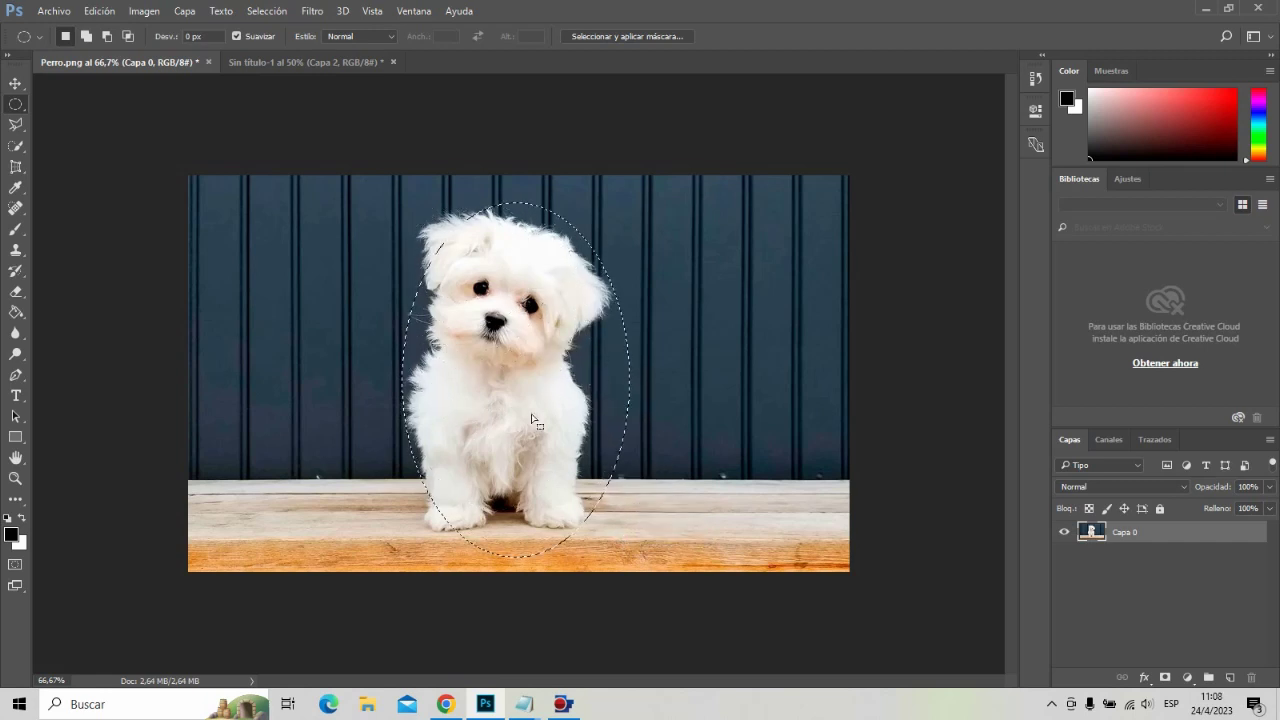
pyautogui.click(265, 11)
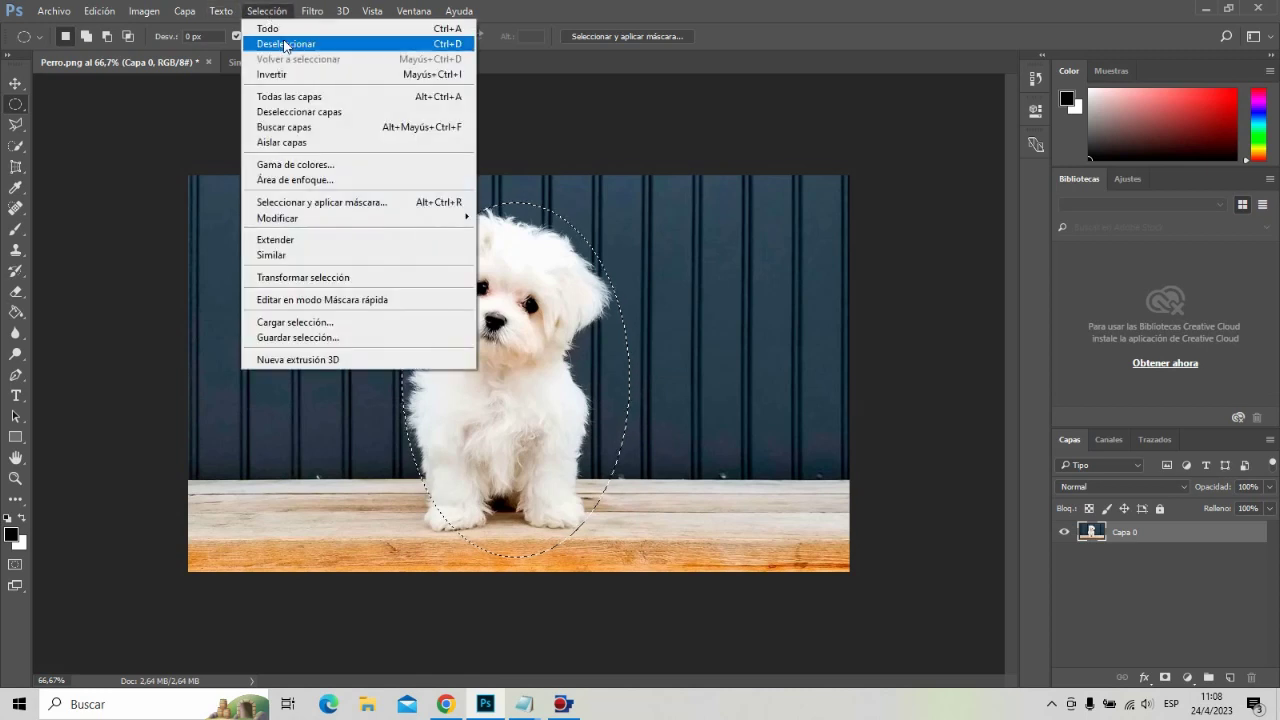
pyautogui.click(288, 45)
pyautogui.moveTo(441, 168); pyautogui.dragTo(624, 566)
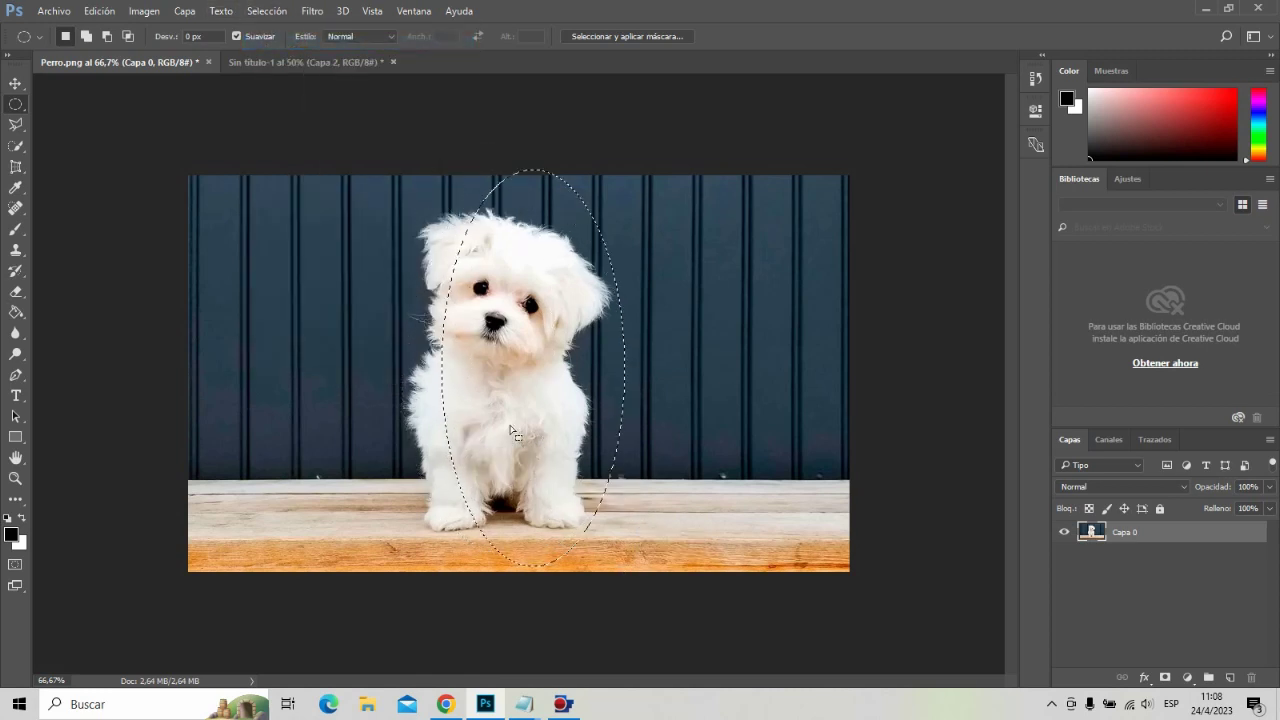
pyautogui.click(265, 11)
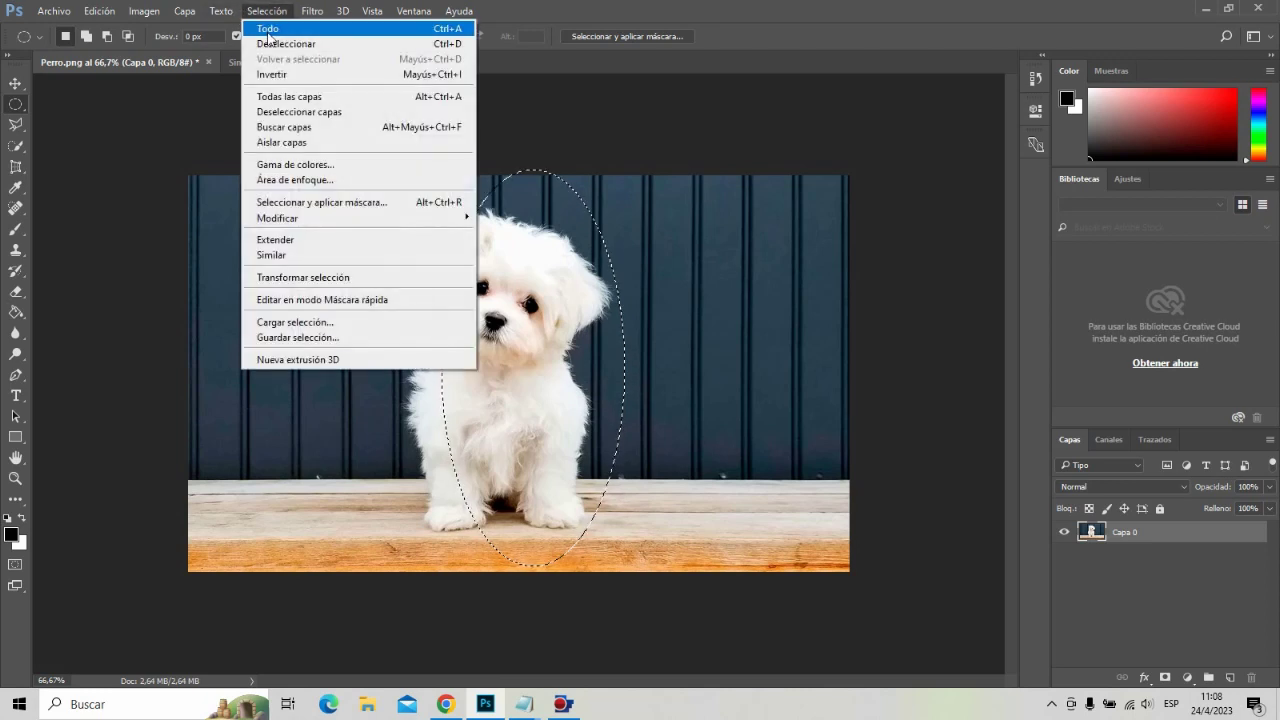
pyautogui.click(288, 45)
pyautogui.moveTo(372, 142); pyautogui.dragTo(635, 566)
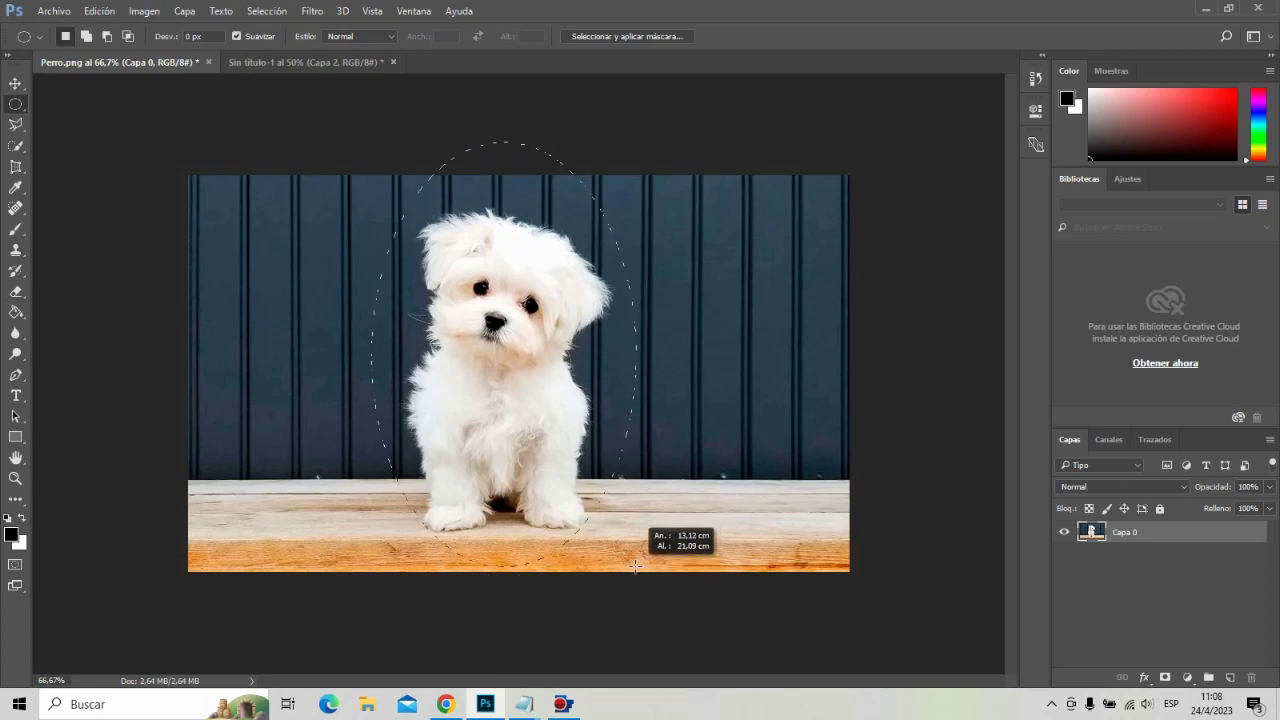
pyautogui.click(635, 566)
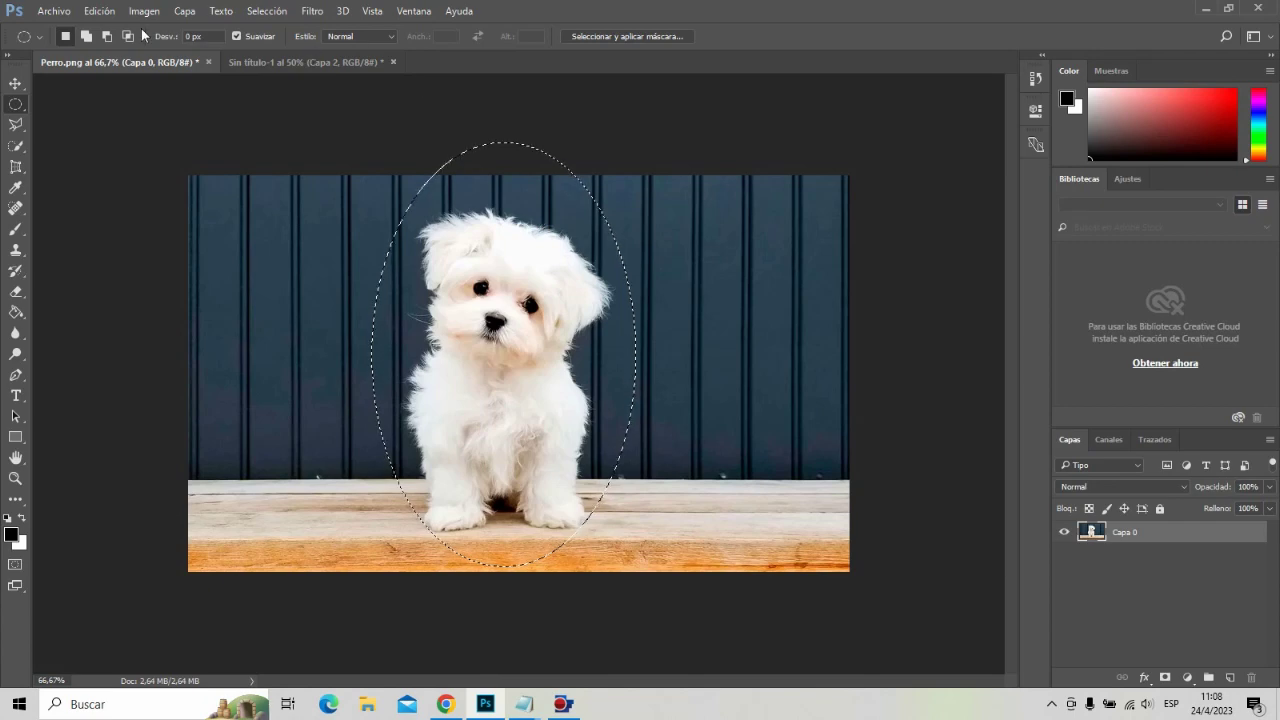
# Copy Merged the contents of the oval selection
pyautogui.click(263, 13)
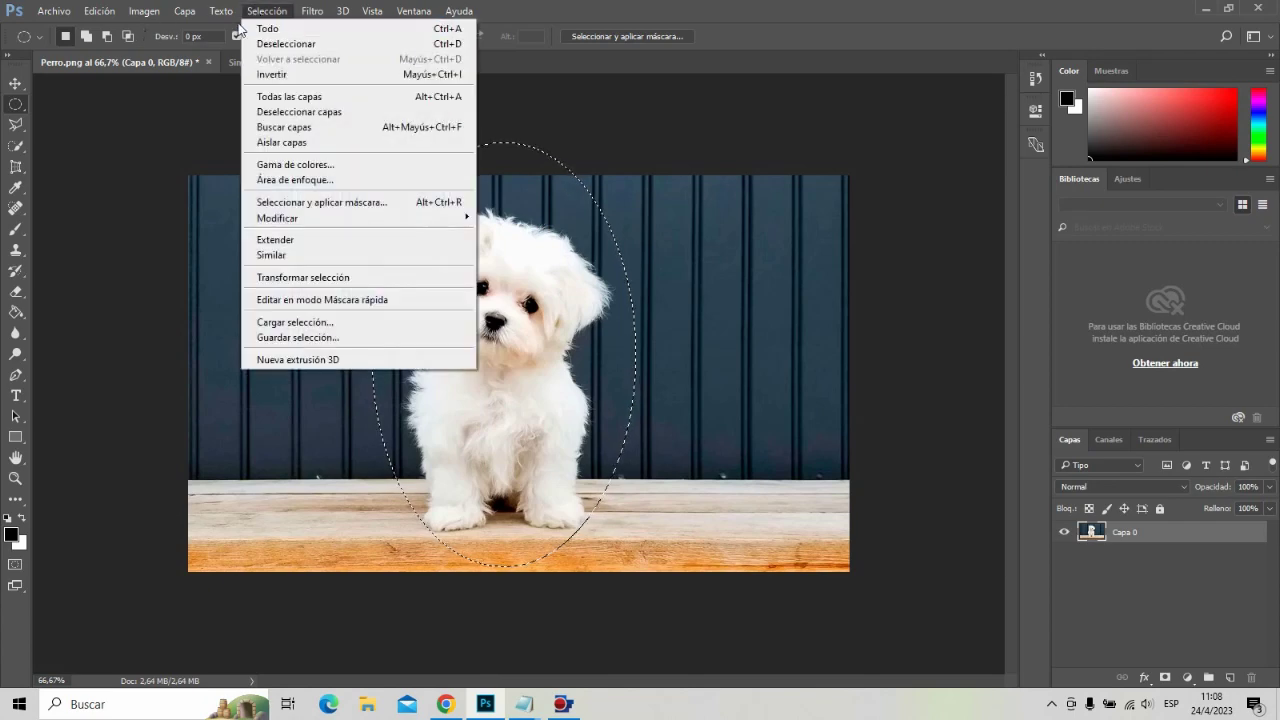
pyautogui.click(99, 11)
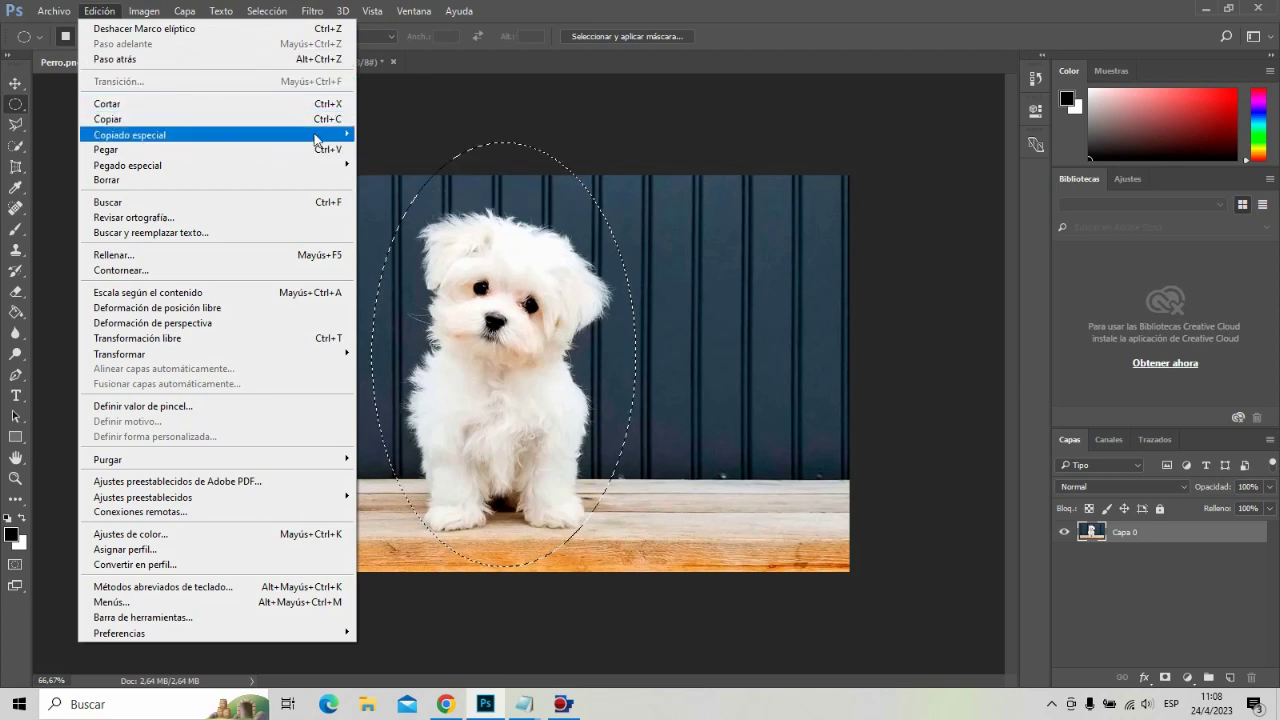
pyautogui.moveTo(217, 134)
pyautogui.click(360, 135)
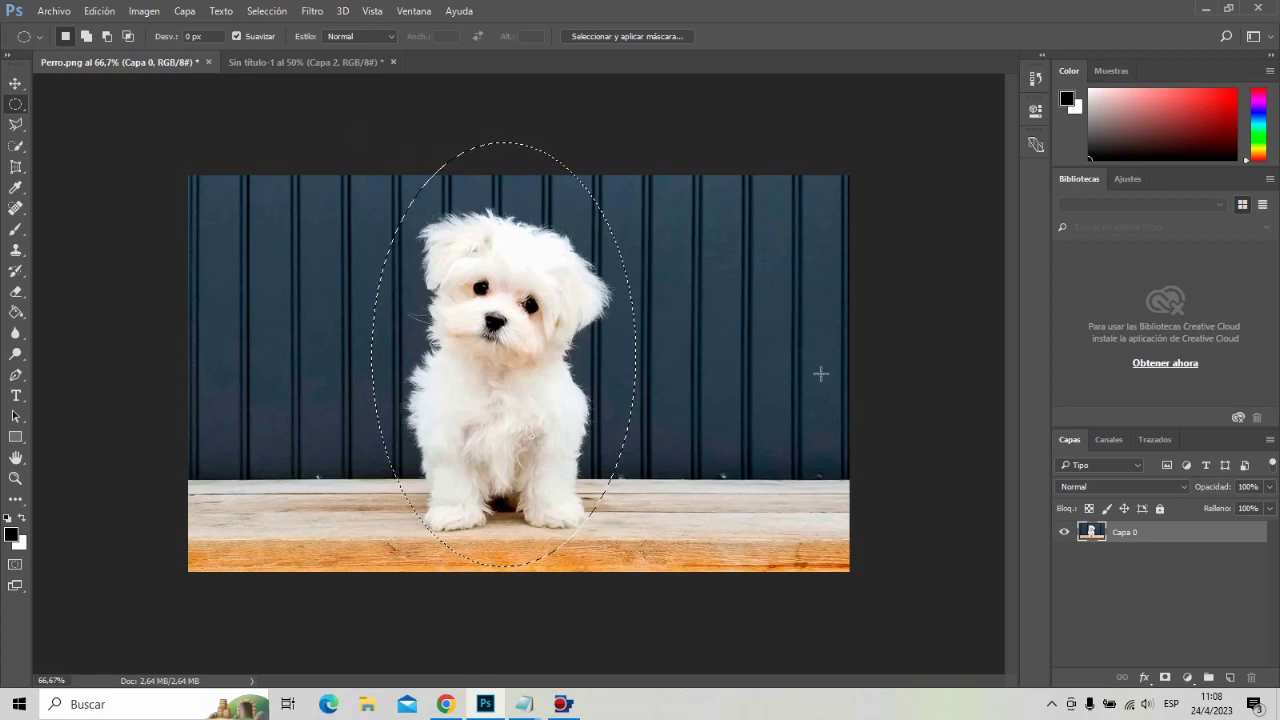
# Paste the oval dog cutout onto Capa 2 of Sin título-1 and hide that layer
pyautogui.click(347, 61)
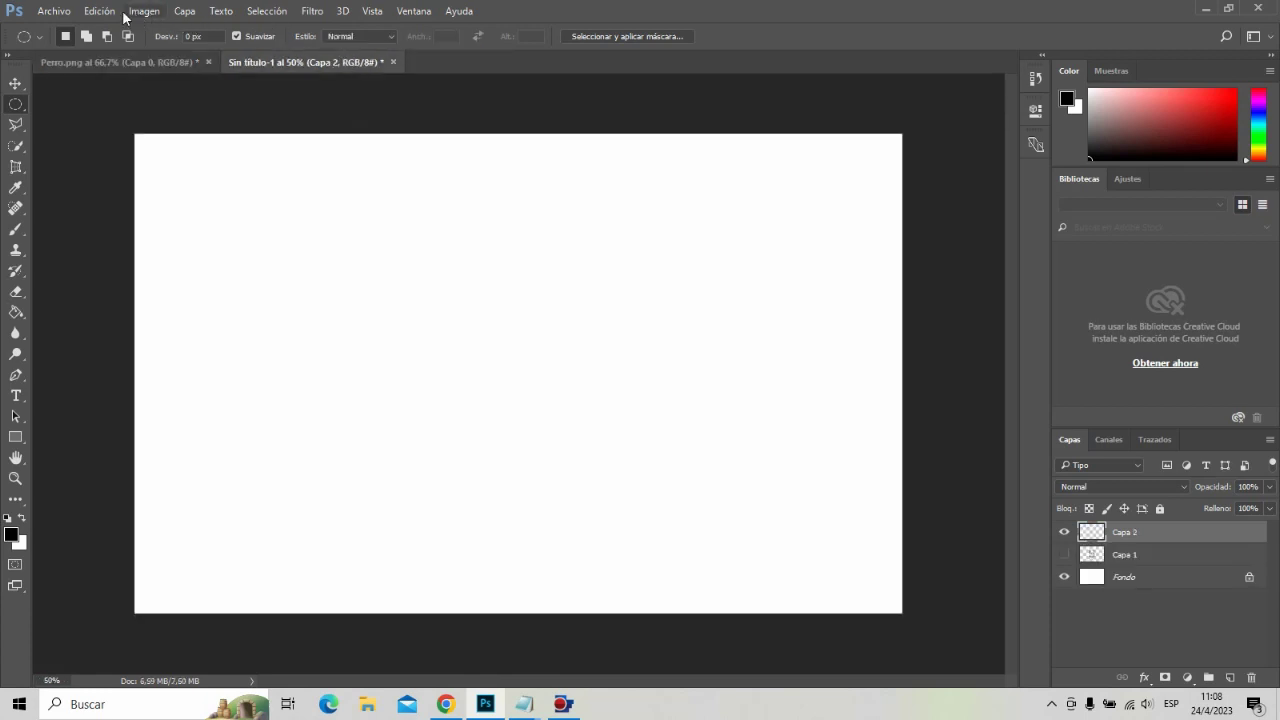
pyautogui.click(100, 11)
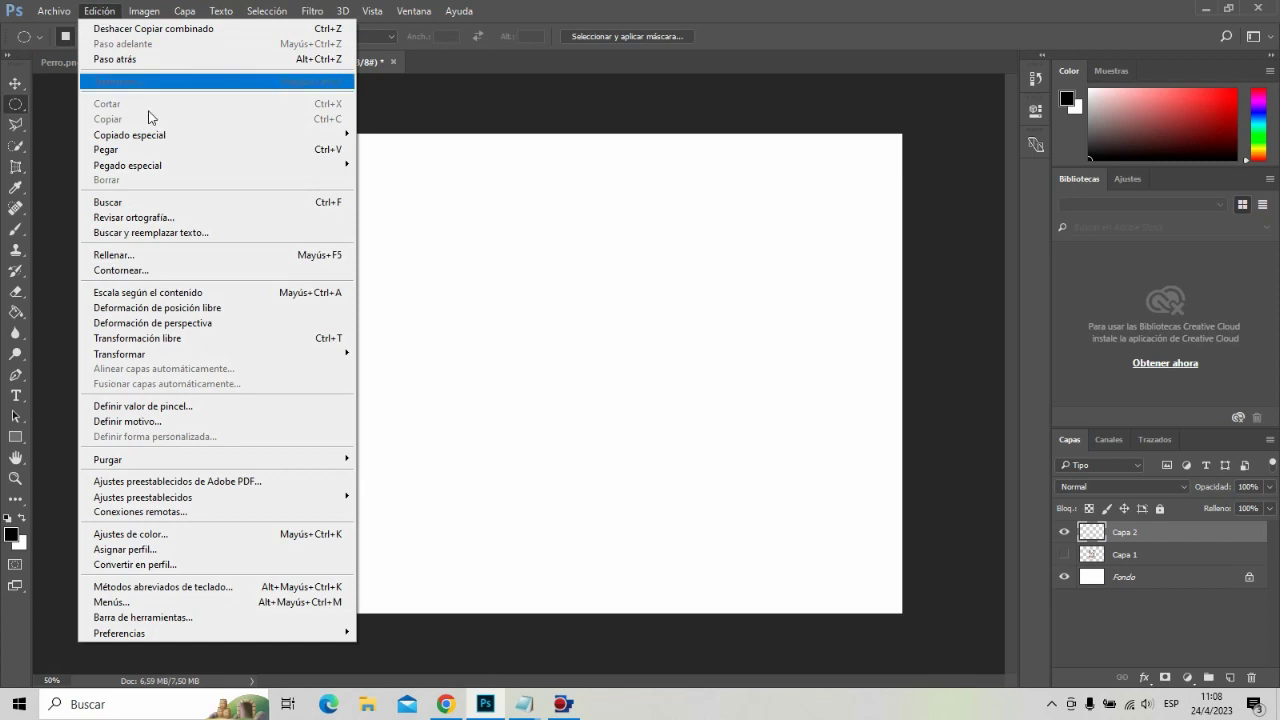
pyautogui.click(202, 150)
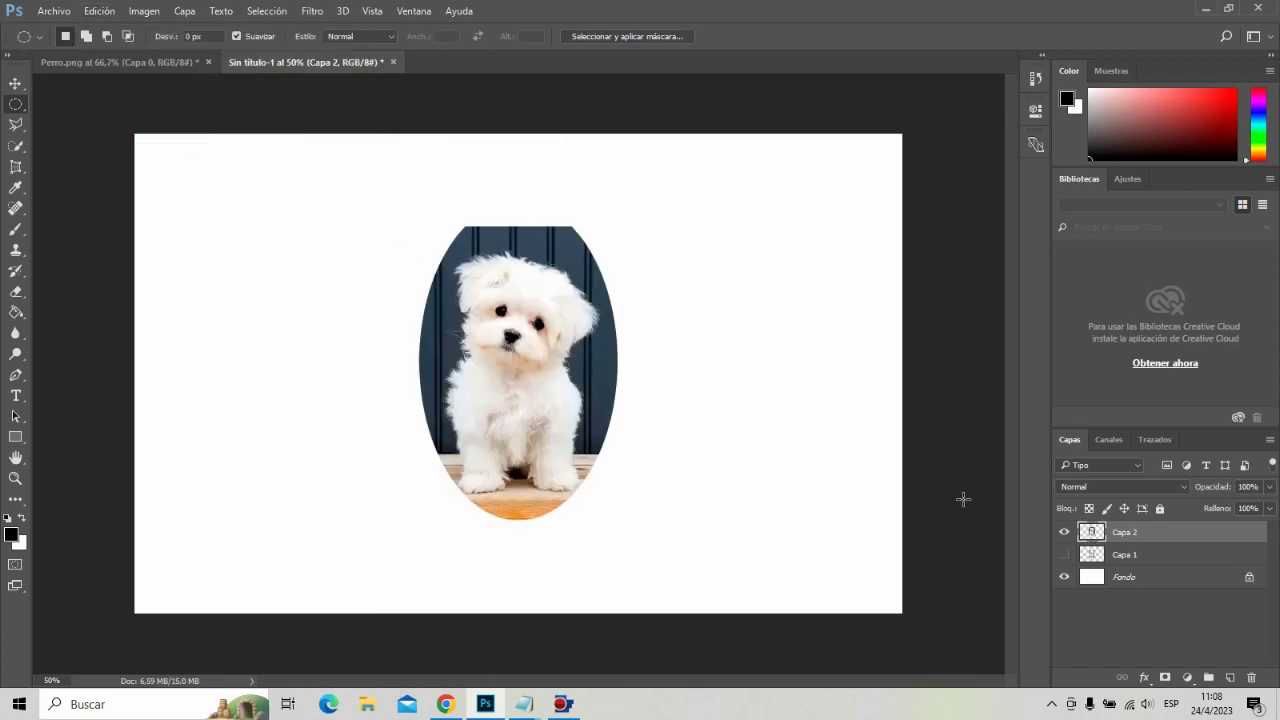
pyautogui.click(1064, 533)
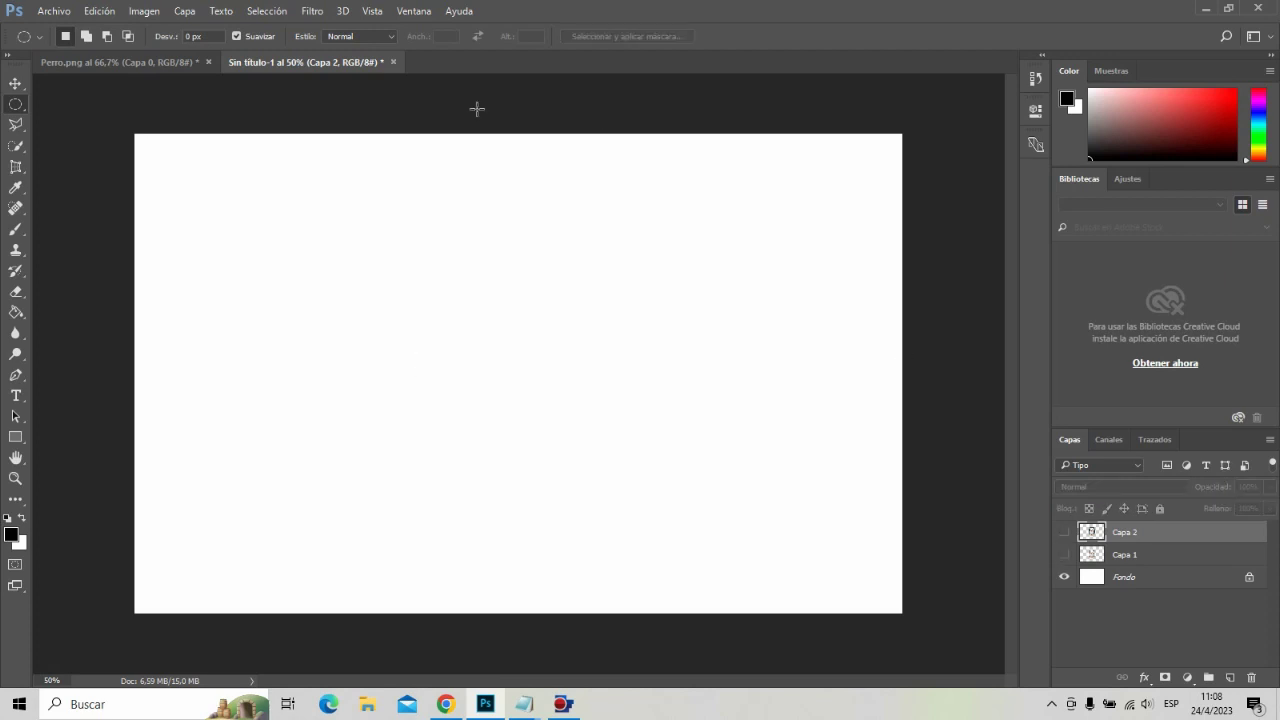
pyautogui.click(262, 11)
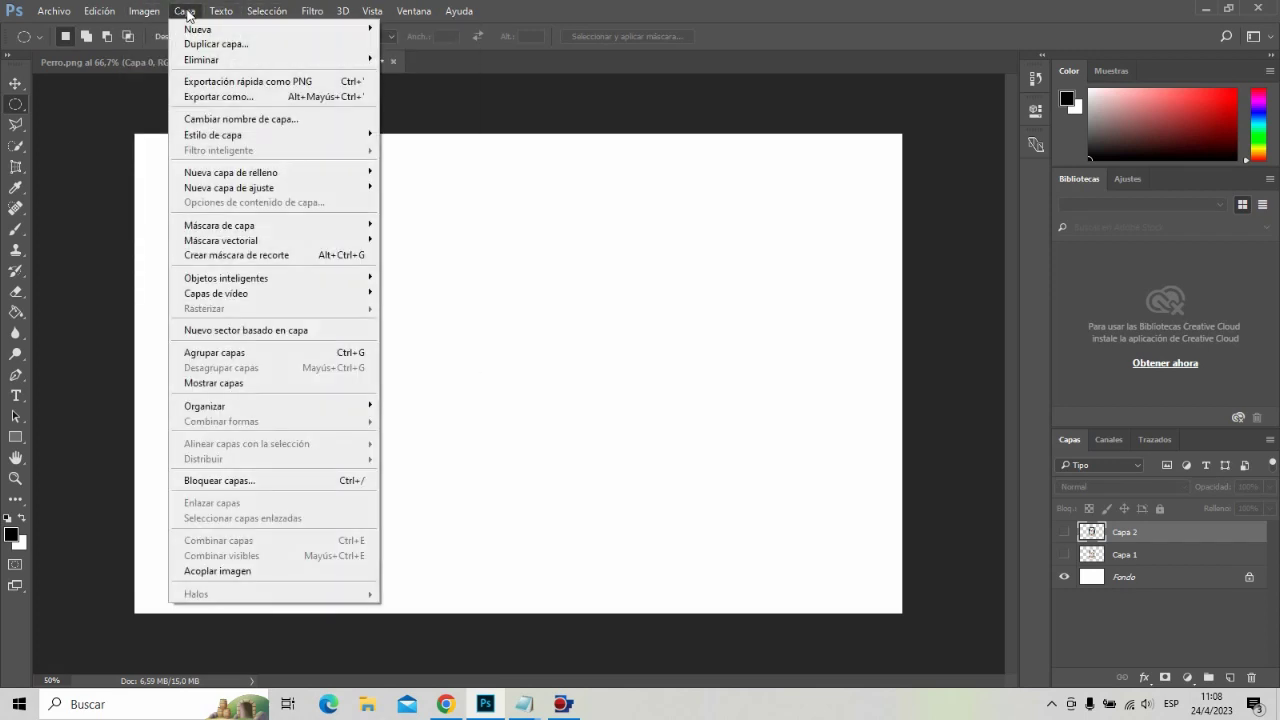
pyautogui.moveTo(198, 29)
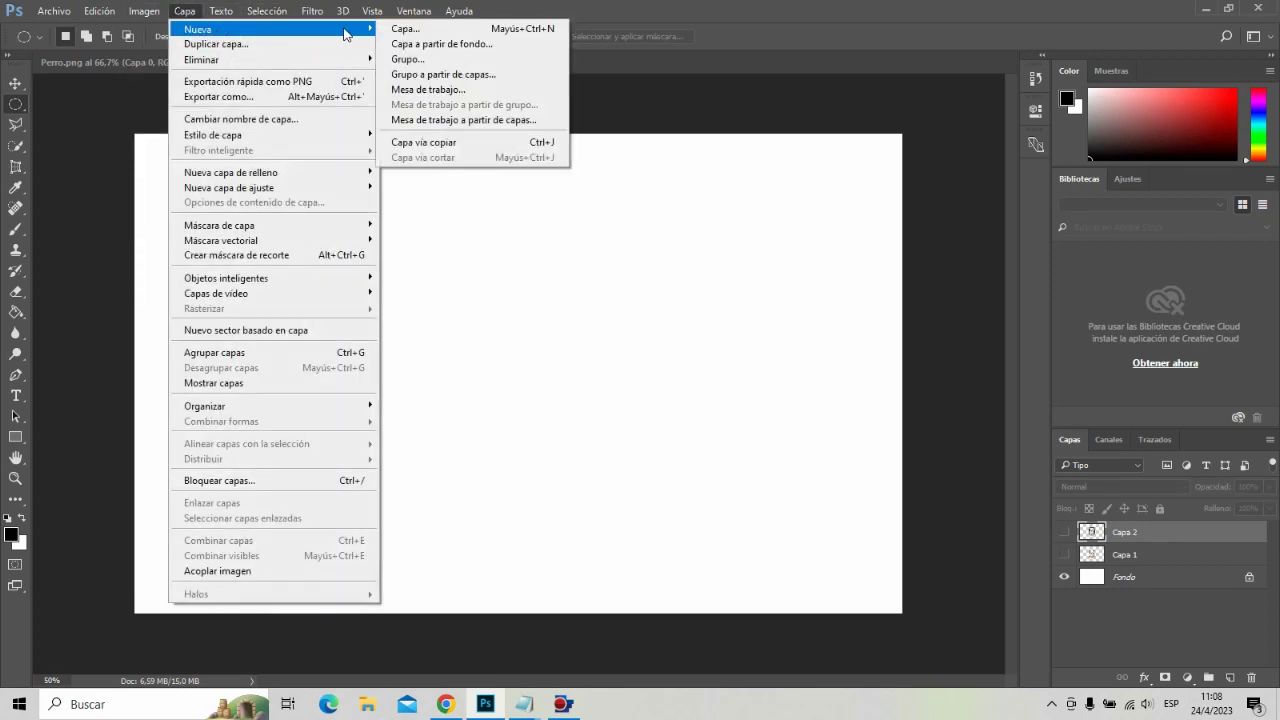
# Add empty layer Capa 3 to Sin título-1 and return to Perro.png
pyautogui.click(393, 30)
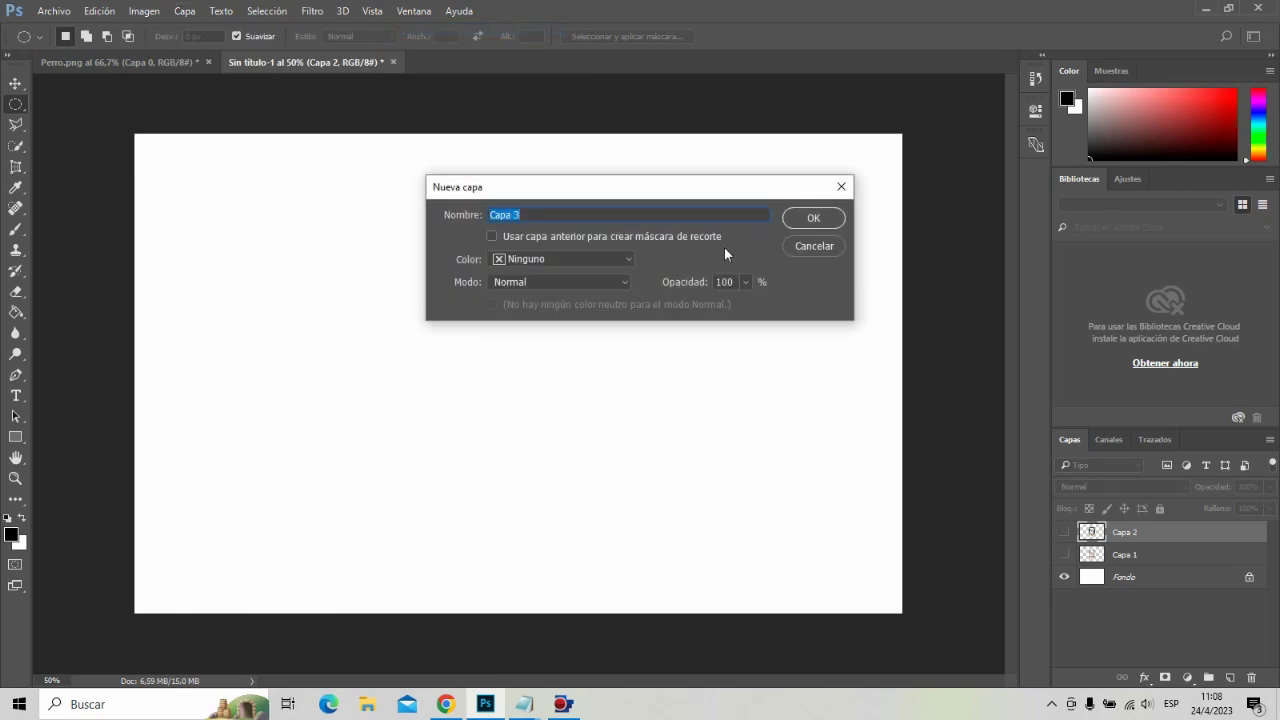
pyautogui.click(815, 218)
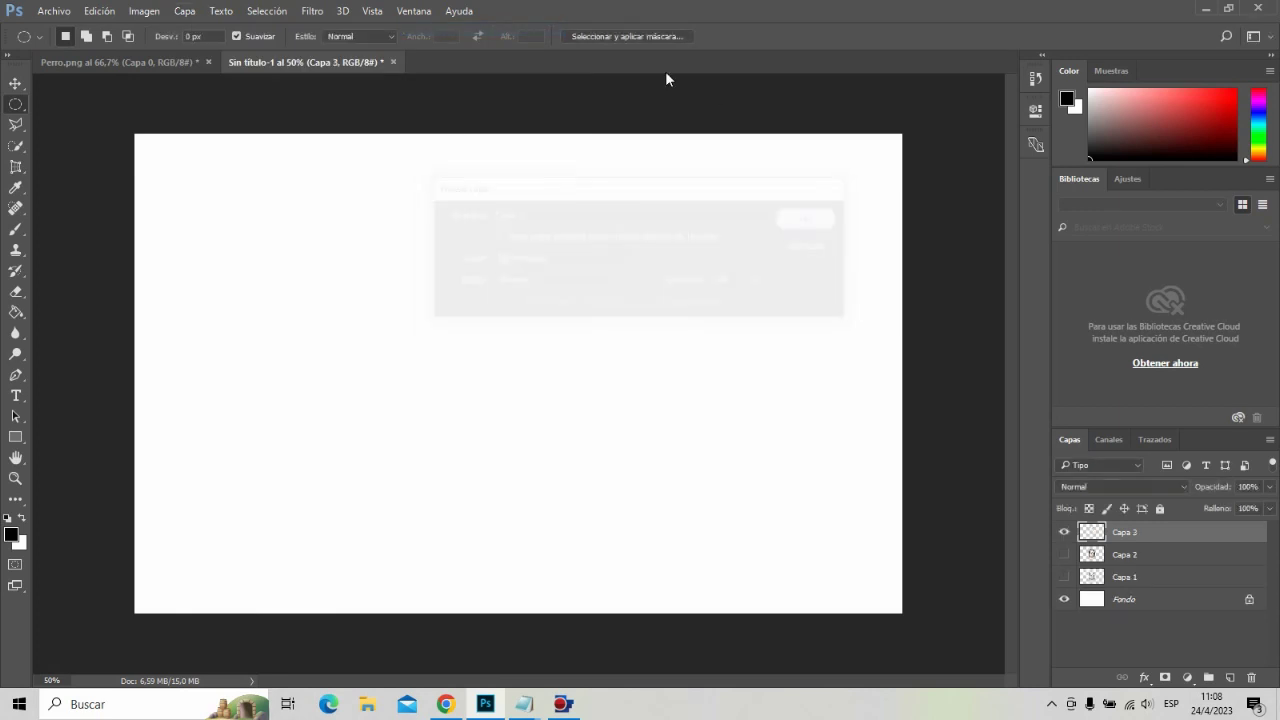
pyautogui.click(168, 60)
# Deselect the oval, try a Single Row Marquee selection on the photo, then deselect
pyautogui.click(275, 15)
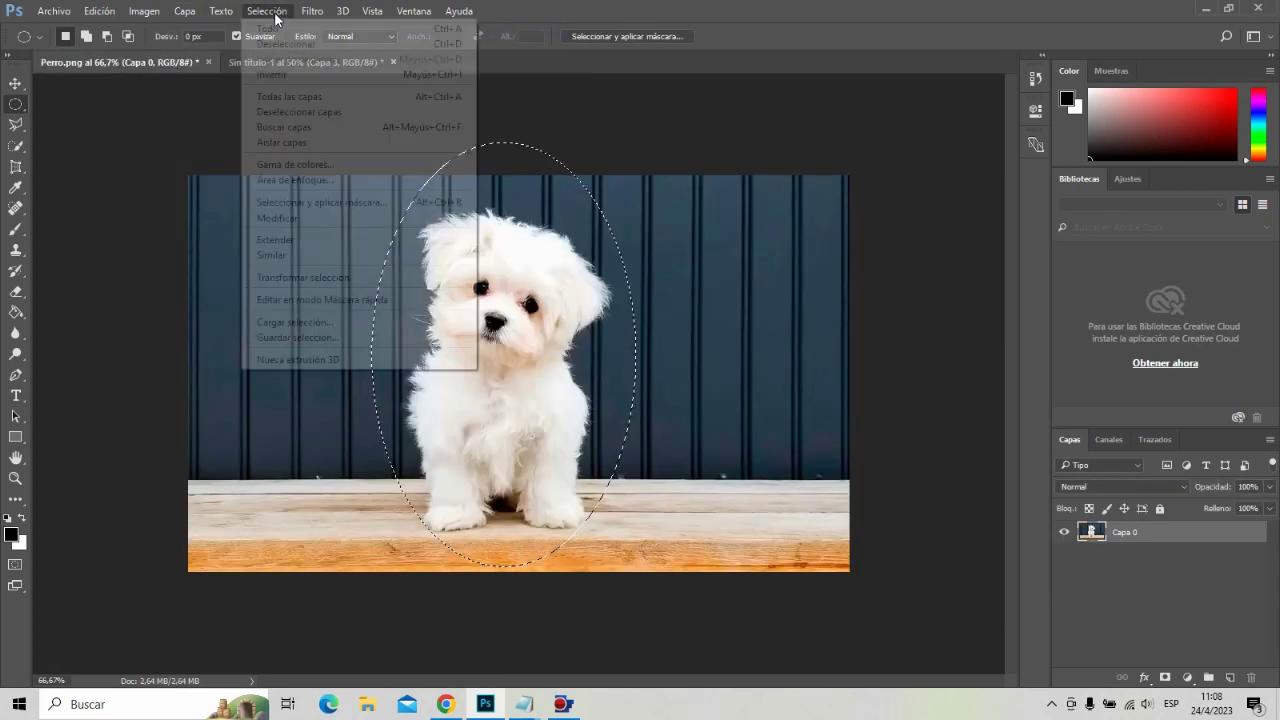
pyautogui.click(285, 44)
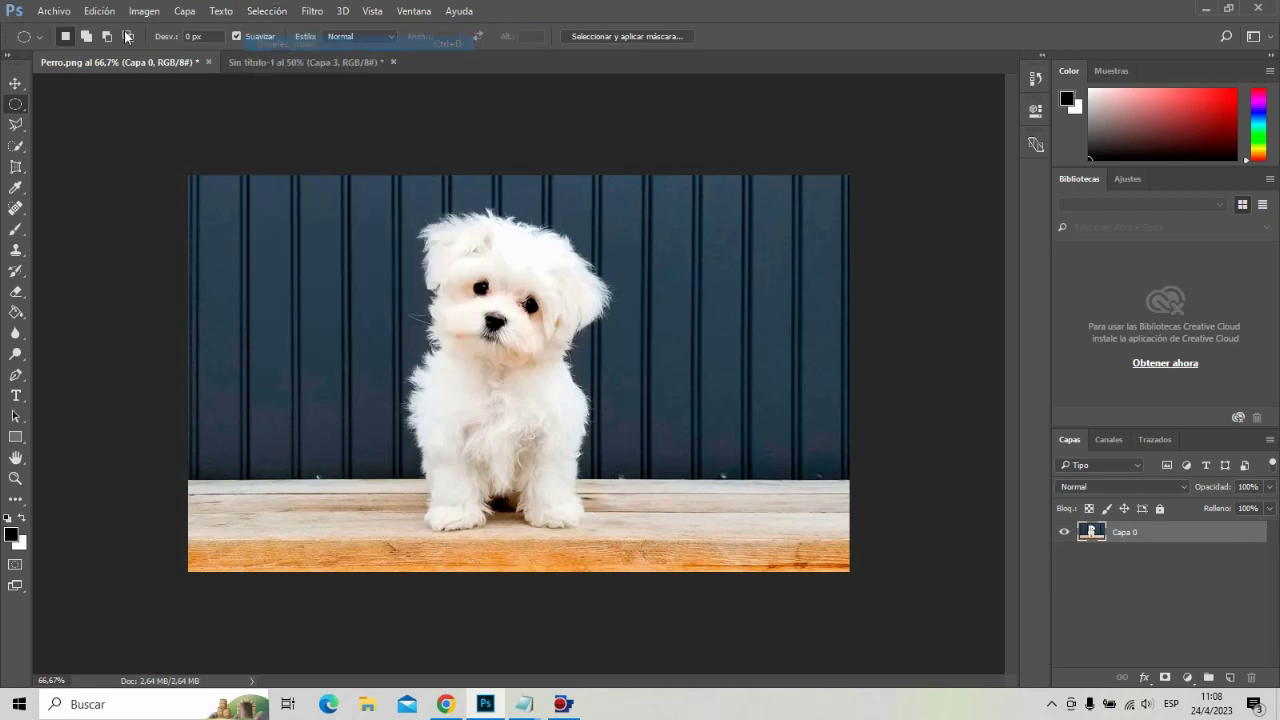
pyautogui.rightClick(15, 105)
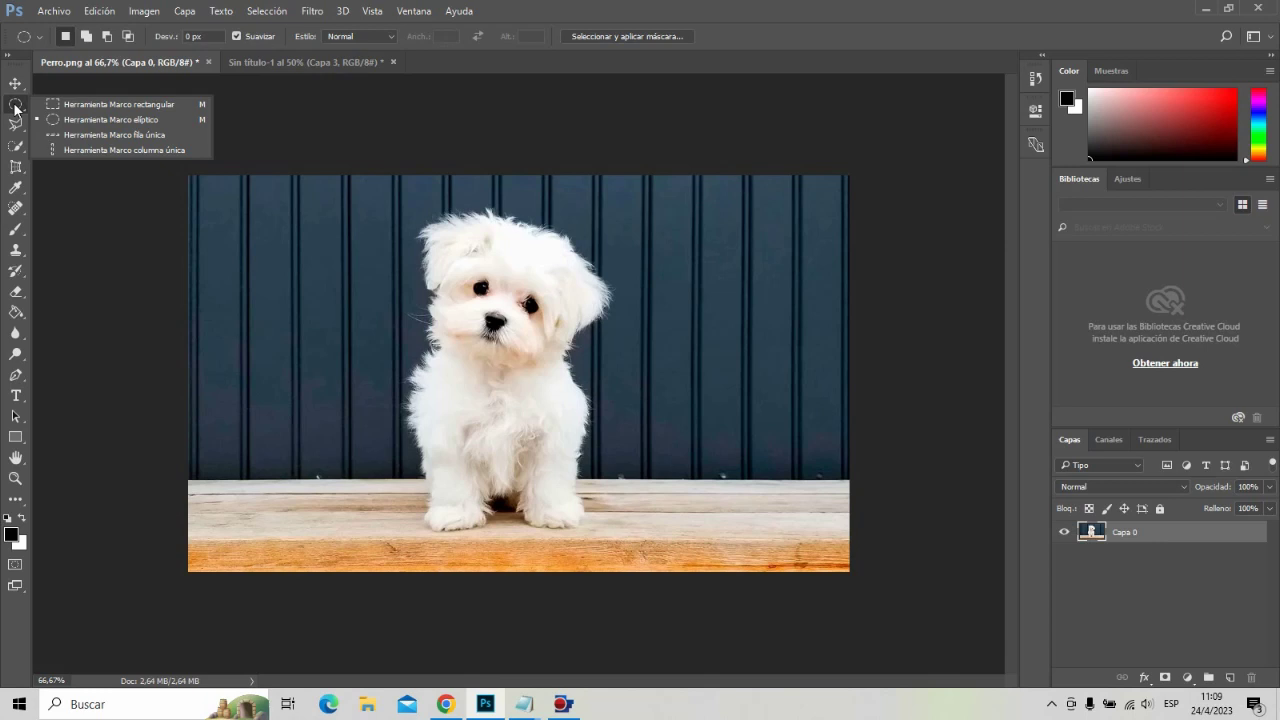
pyautogui.click(75, 132)
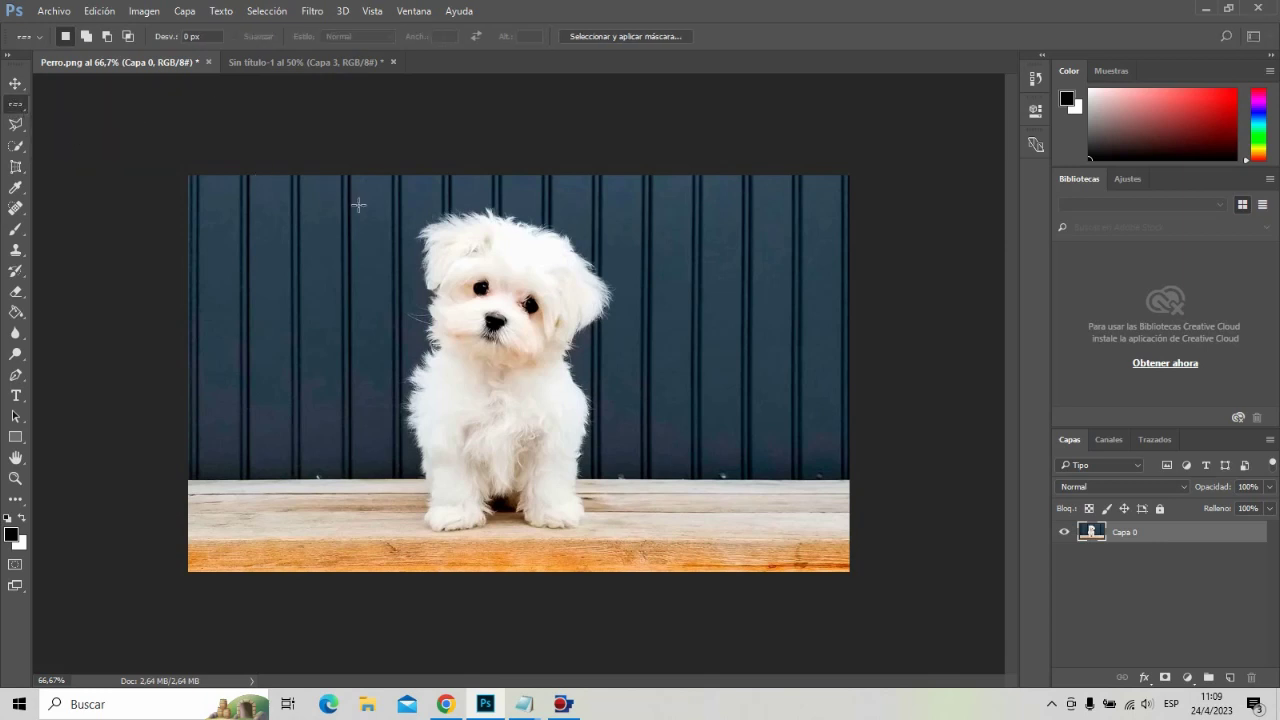
pyautogui.moveTo(348, 203); pyautogui.dragTo(504, 368)
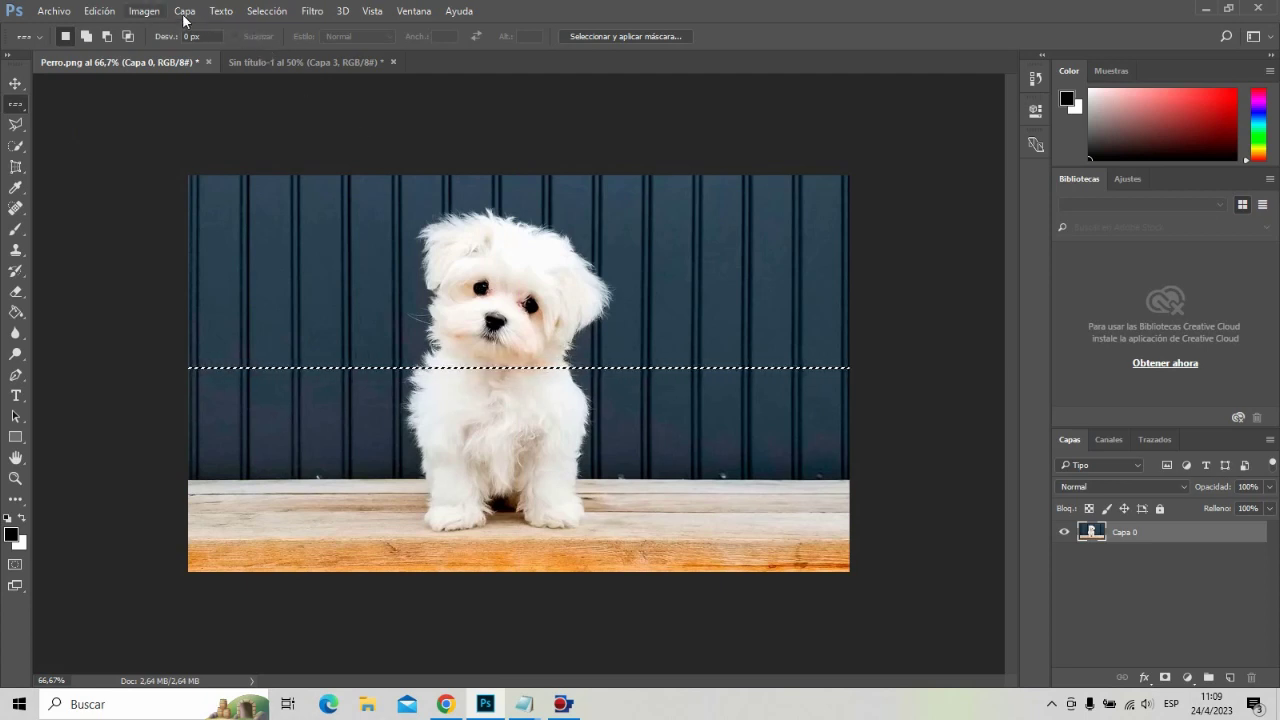
pyautogui.click(252, 11)
pyautogui.click(290, 43)
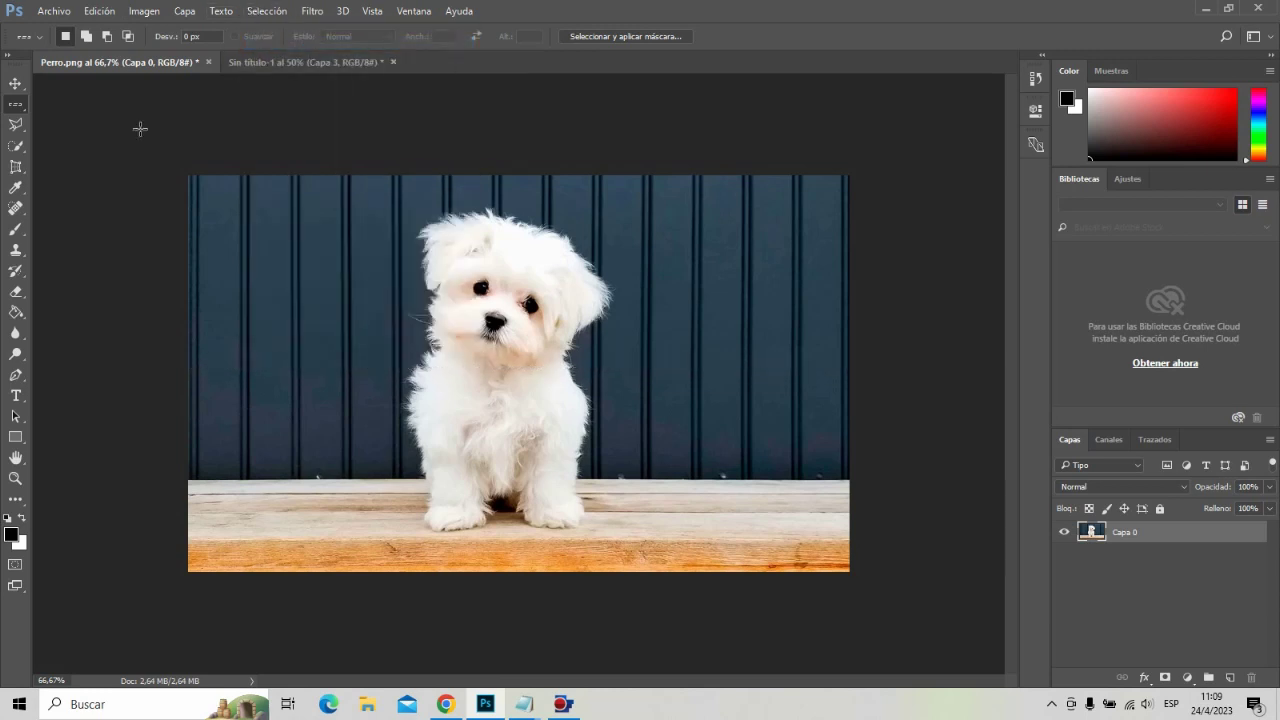
# Try a Single Column Marquee selection on the photo, move it beside the dog, then deselect
pyautogui.rightClick(17, 105)
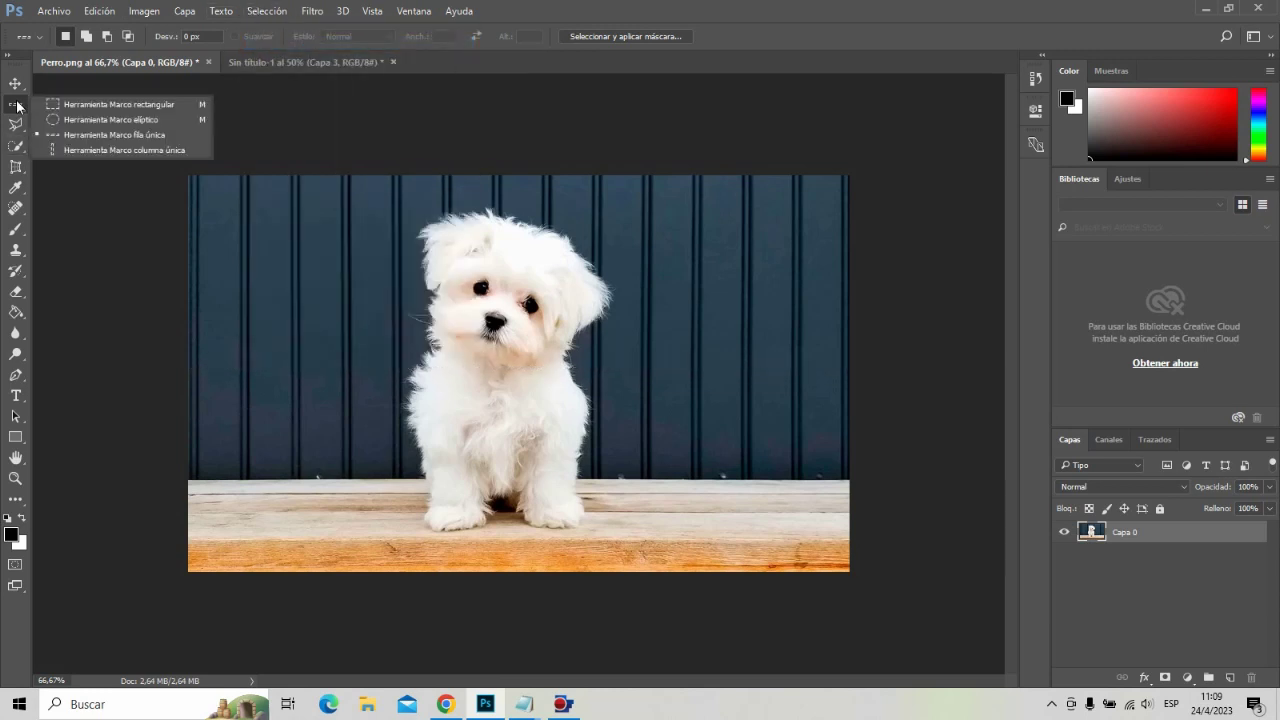
pyautogui.click(80, 149)
pyautogui.click(502, 370)
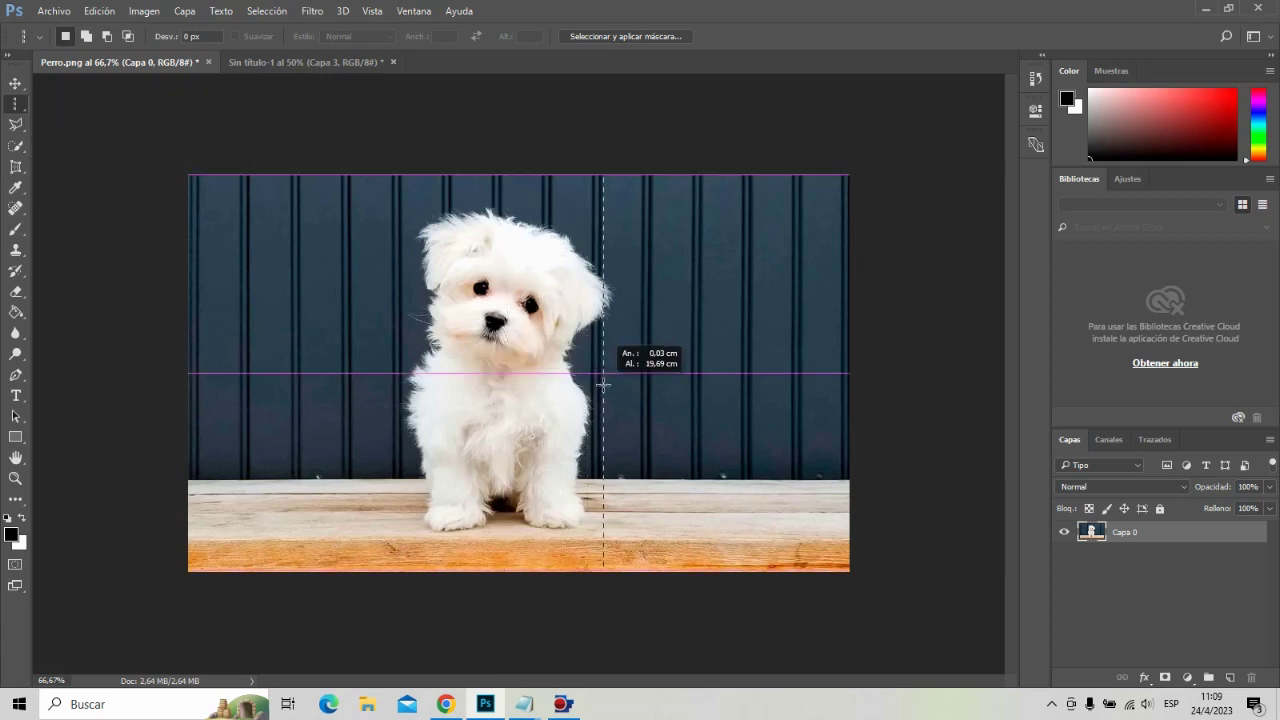
pyautogui.moveTo(502, 370); pyautogui.dragTo(594, 372)
pyautogui.moveTo(397, 505)
pyautogui.mouseDown()
pyautogui.moveTo(384, 346)
pyautogui.moveTo(615, 350)
pyautogui.mouseUp()
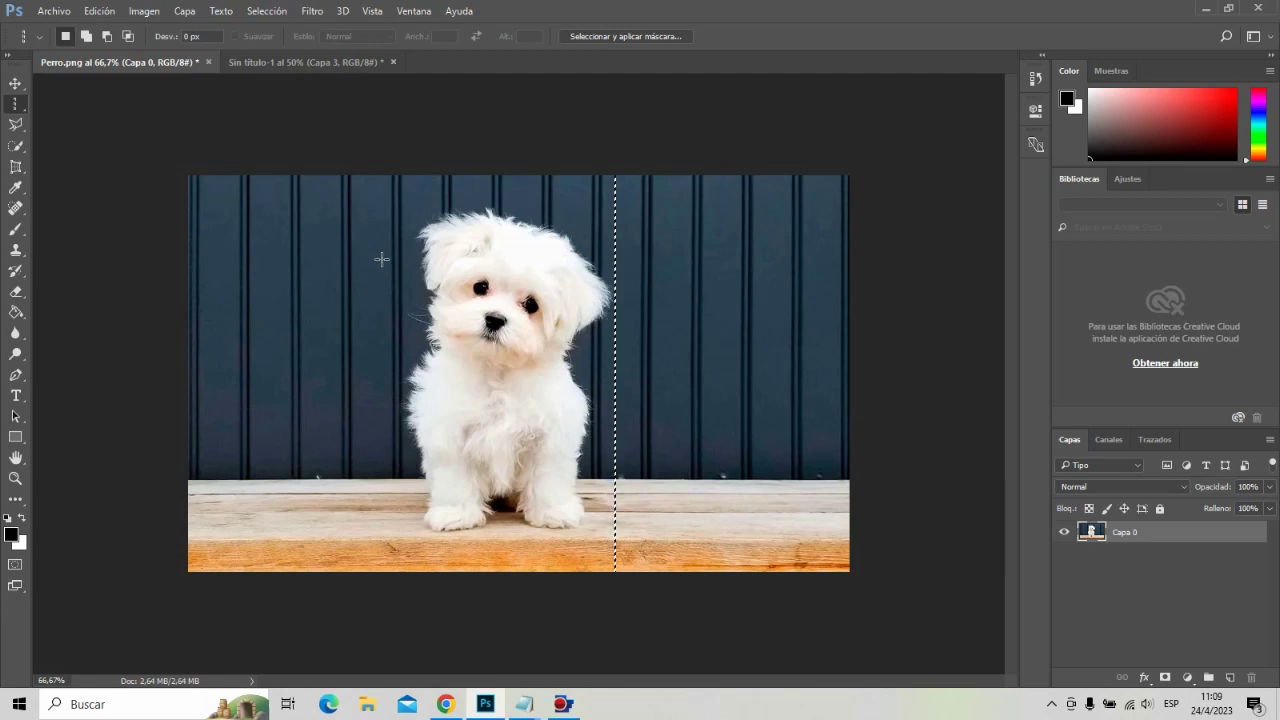
pyautogui.click(280, 12)
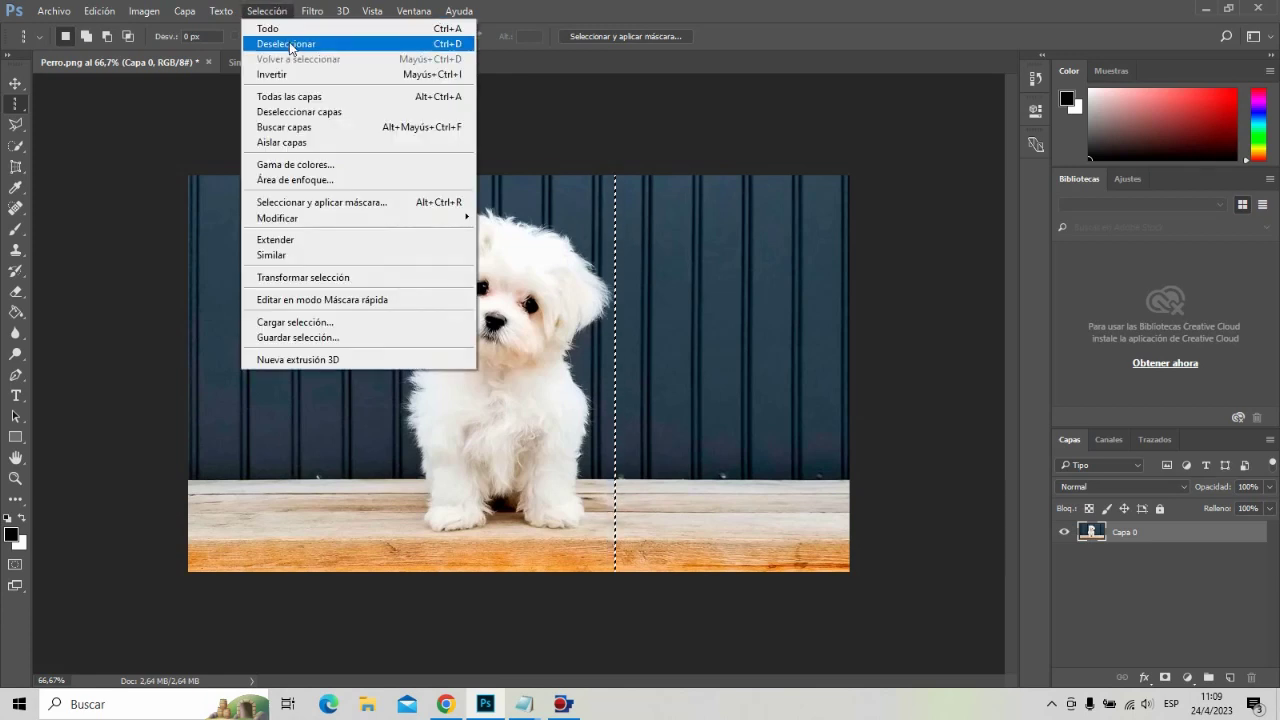
pyautogui.click(290, 44)
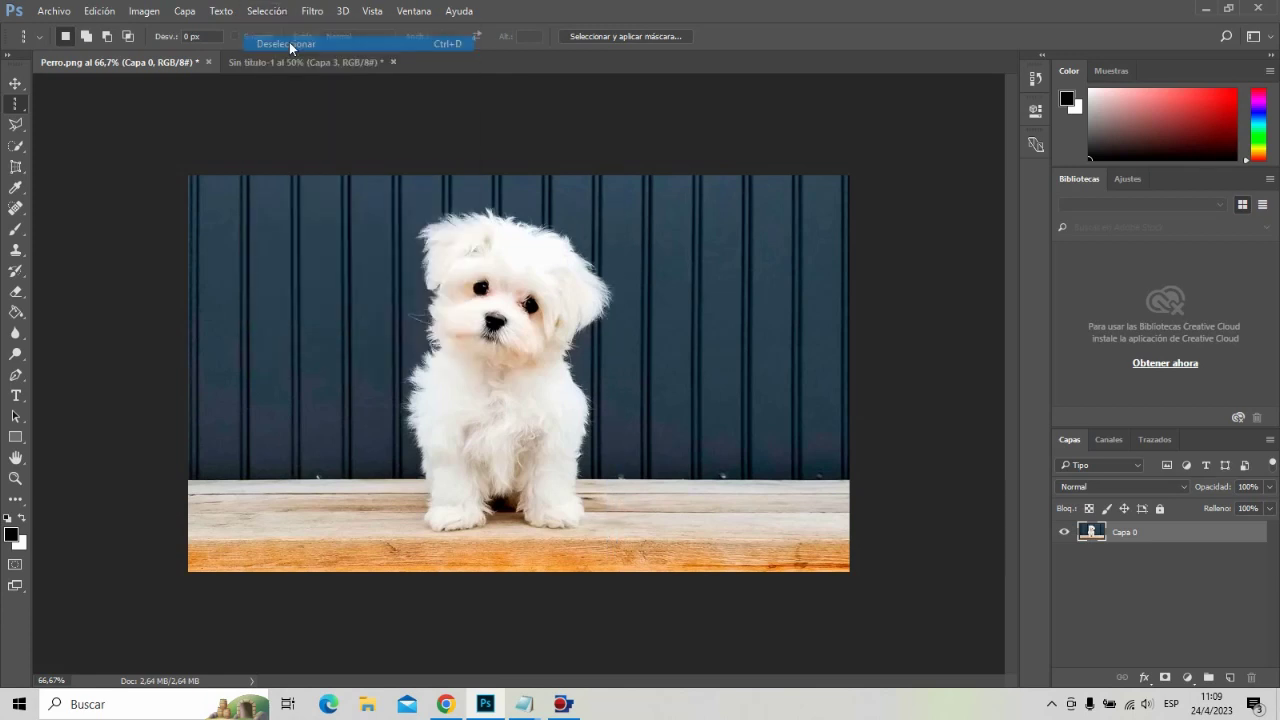
# Trace a freehand Lasso selection around the dog in Perro.png
pyautogui.click(18, 127)
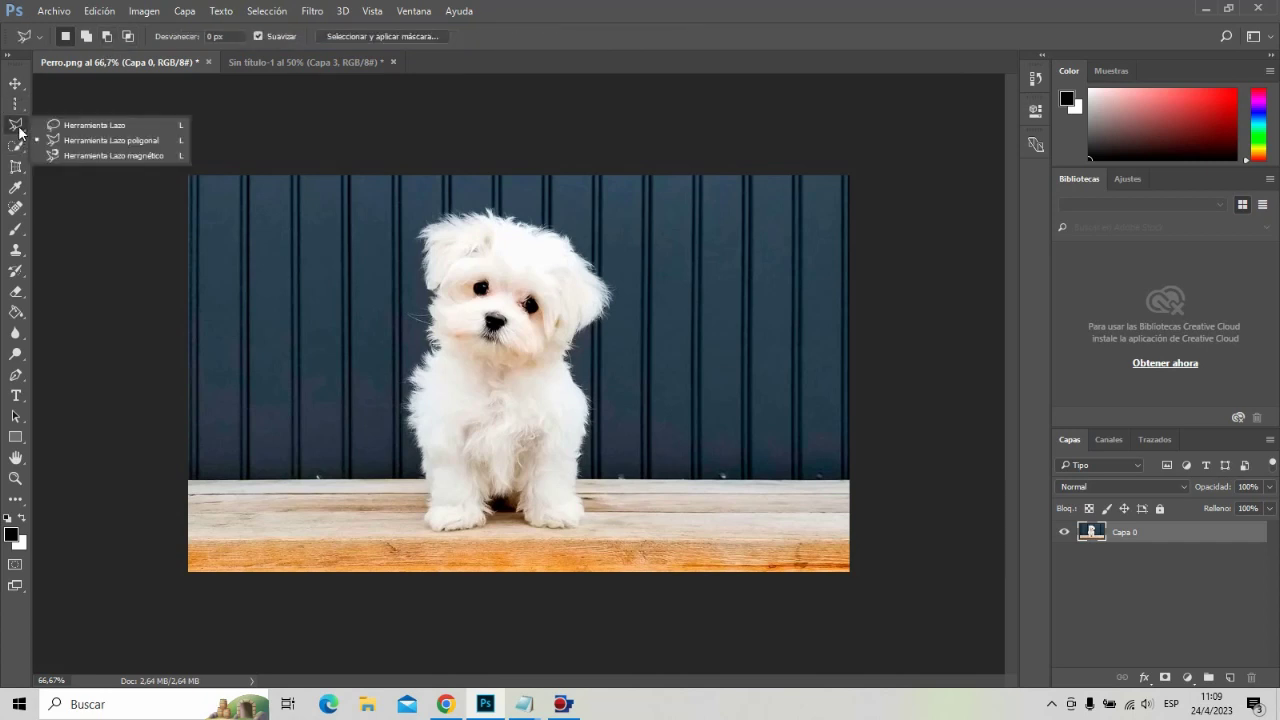
pyautogui.click(74, 126)
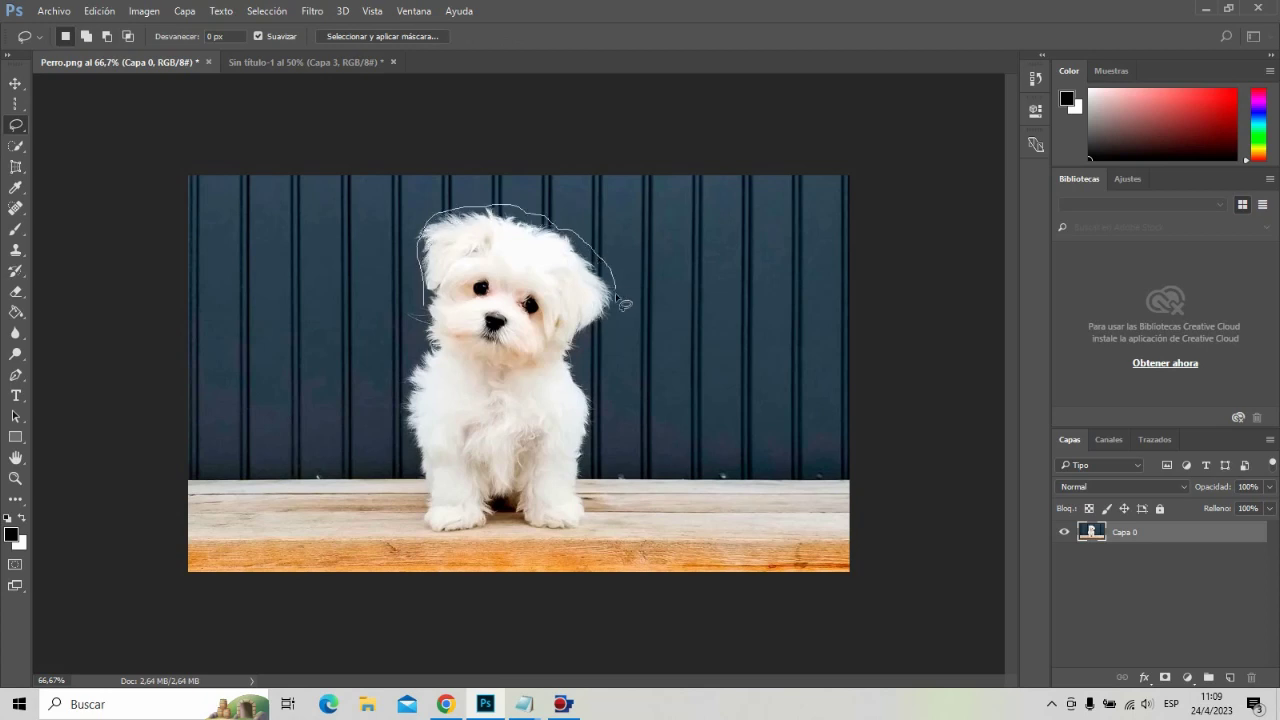
pyautogui.moveTo(576, 370); pyautogui.dragTo(594, 432)
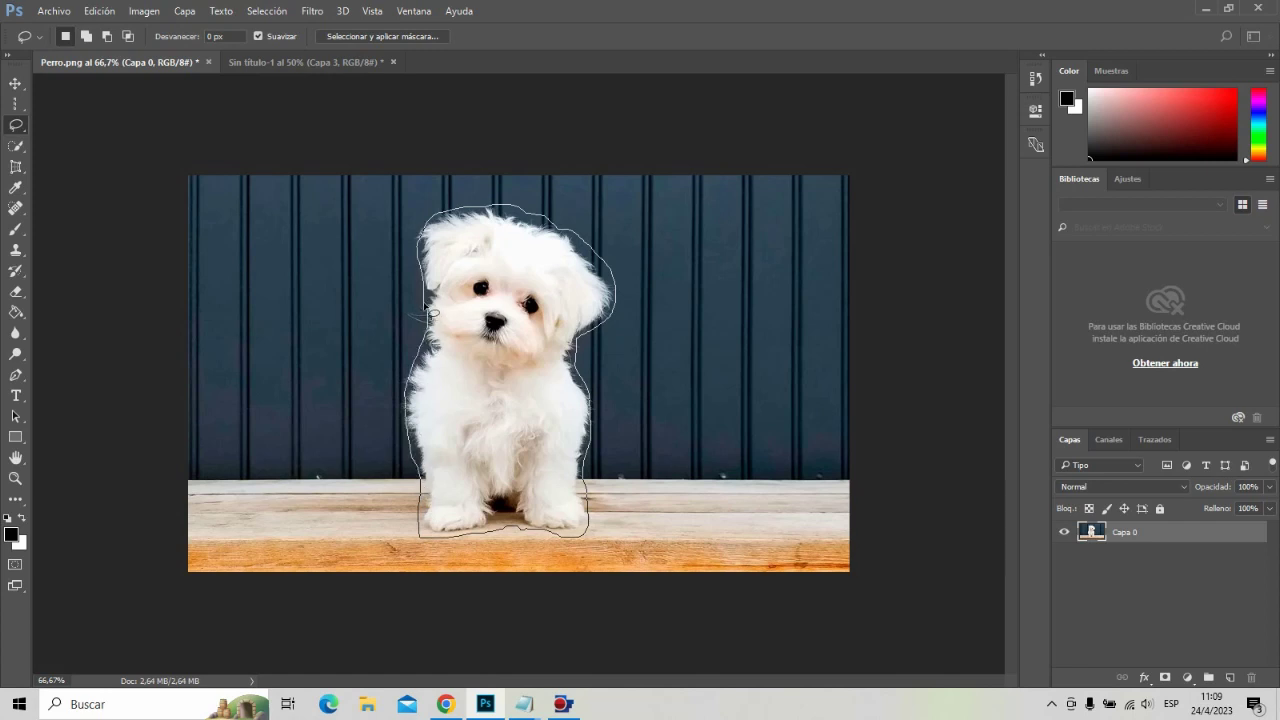
pyautogui.moveTo(430, 316); pyautogui.dragTo(430, 316)
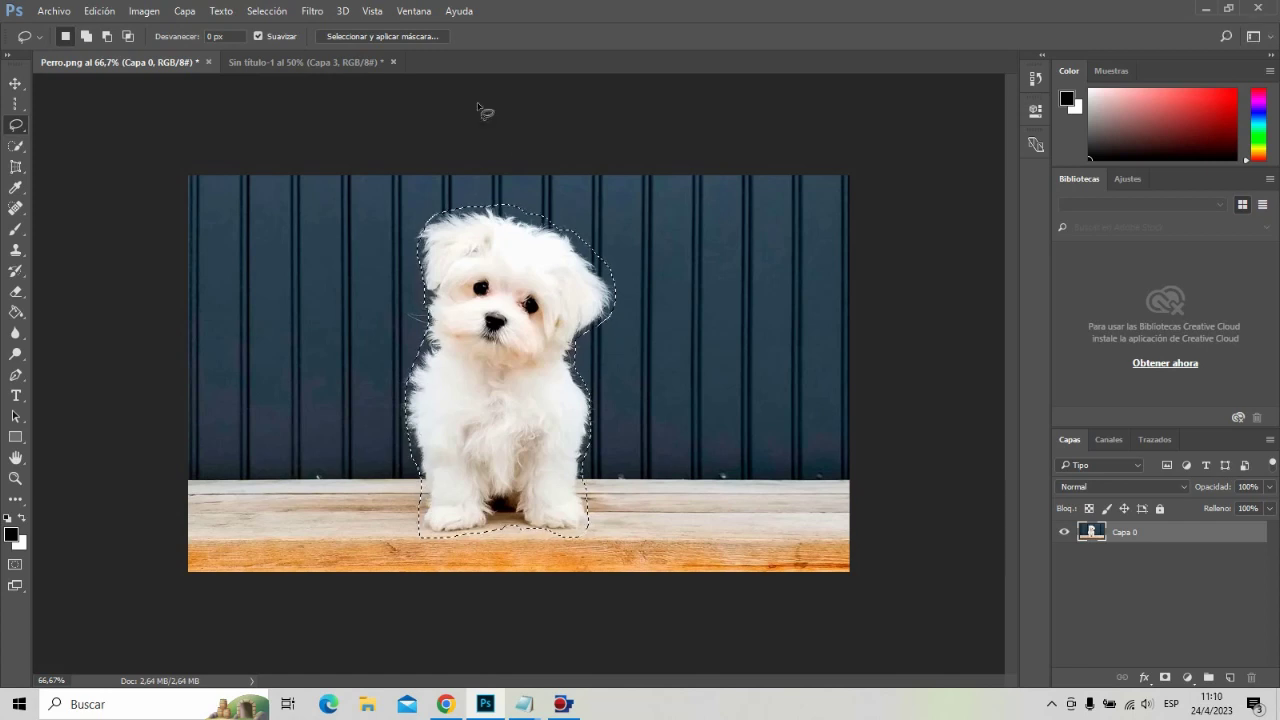
# Copy Merged the lasso selection and return to Sin título-1
pyautogui.click(97, 12)
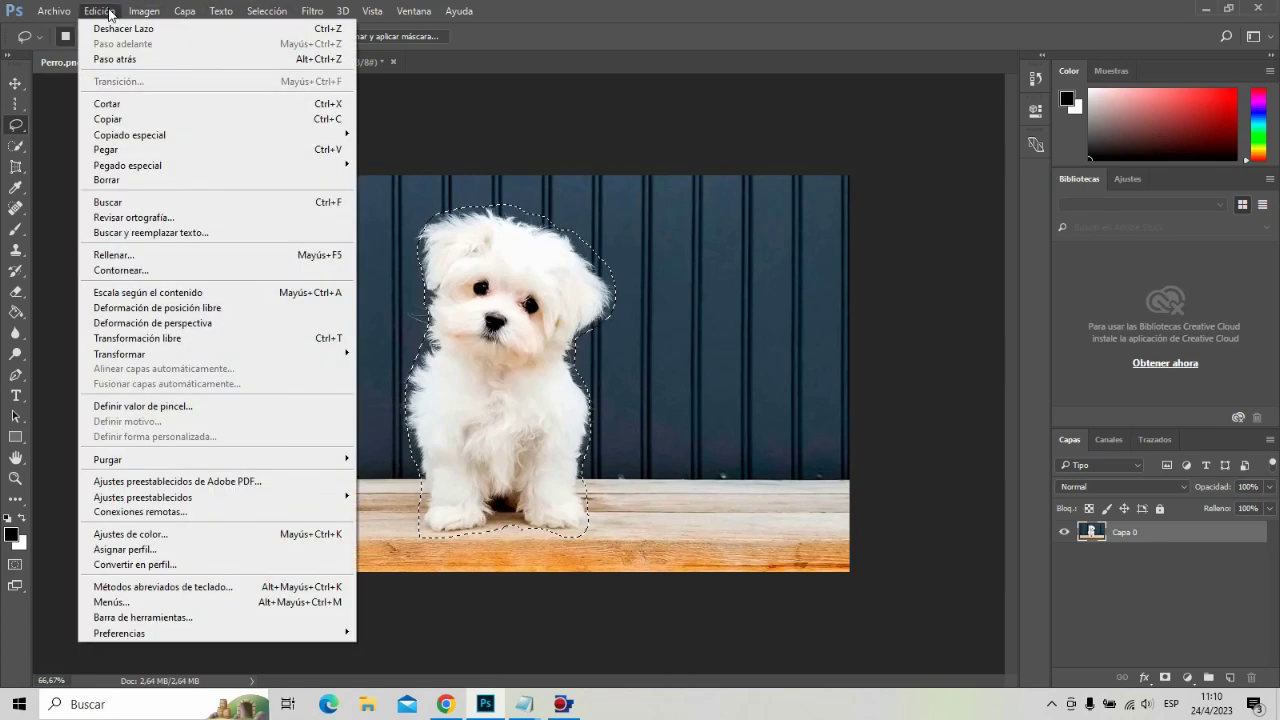
pyautogui.moveTo(130, 134)
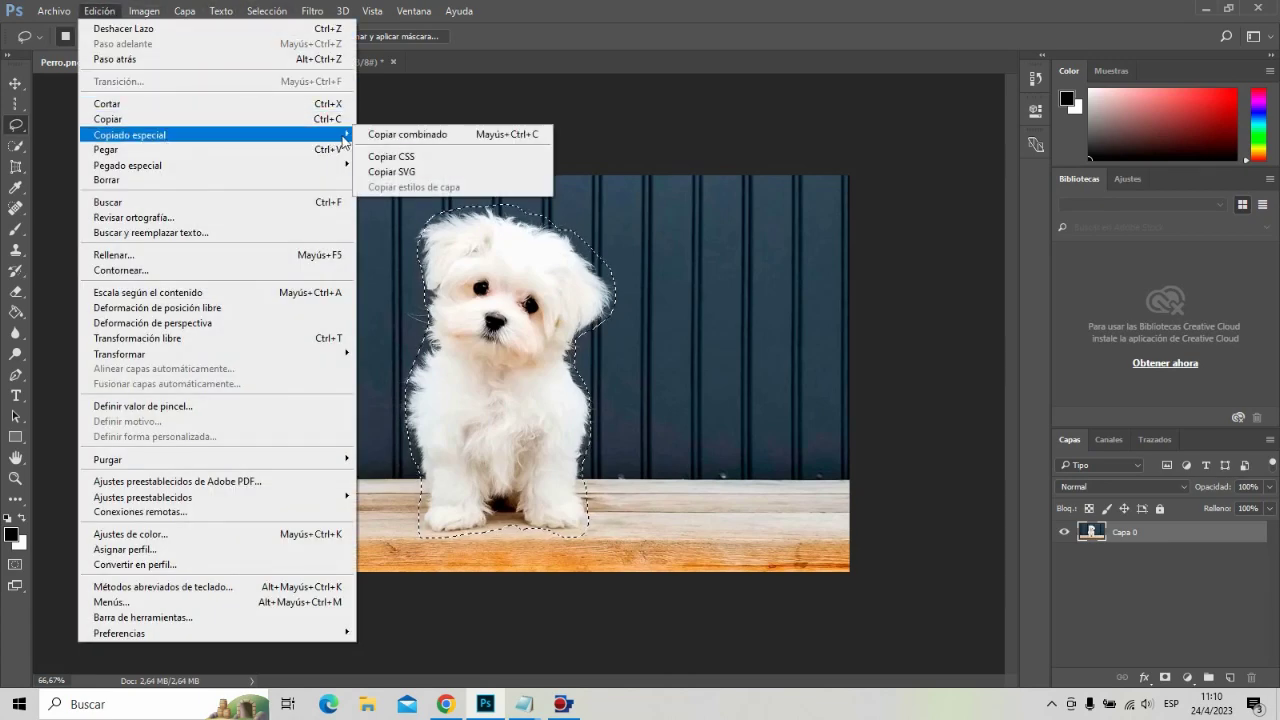
pyautogui.click(375, 132)
pyautogui.click(278, 62)
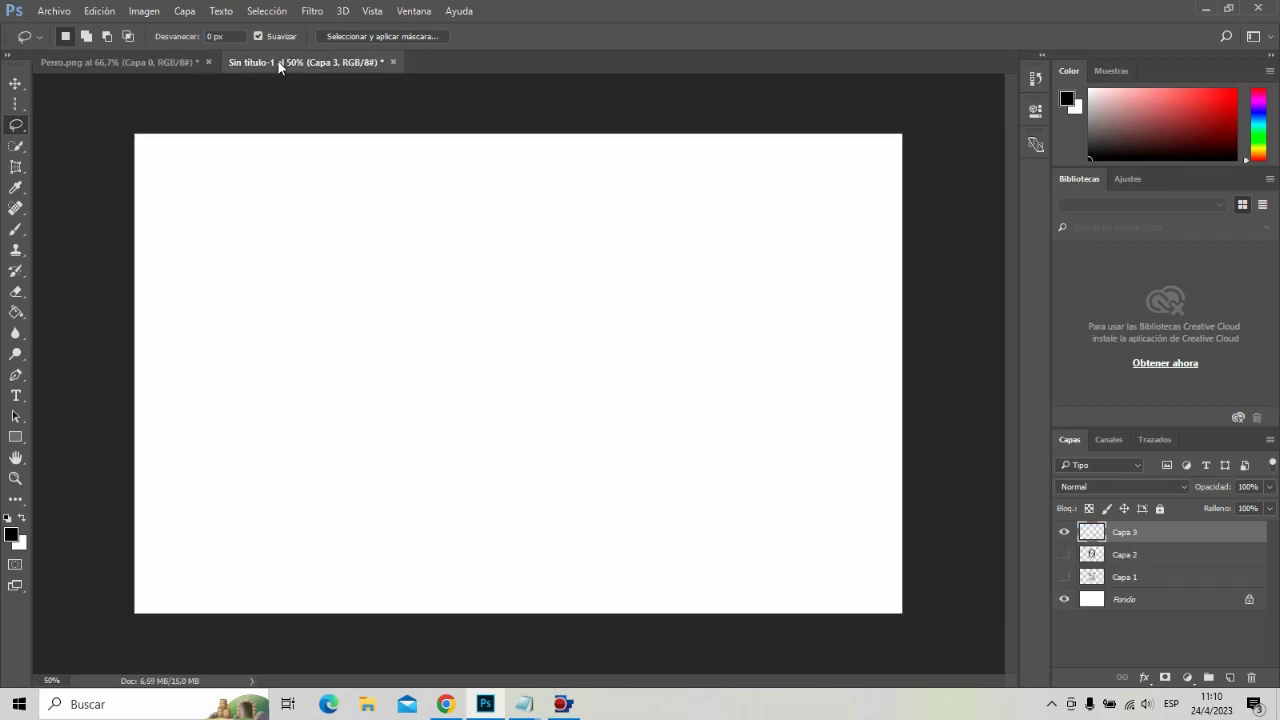
# Paste the freehand-lassoed dog into Capa 3 and hide that layer
pyautogui.click(107, 14)
pyautogui.click(120, 149)
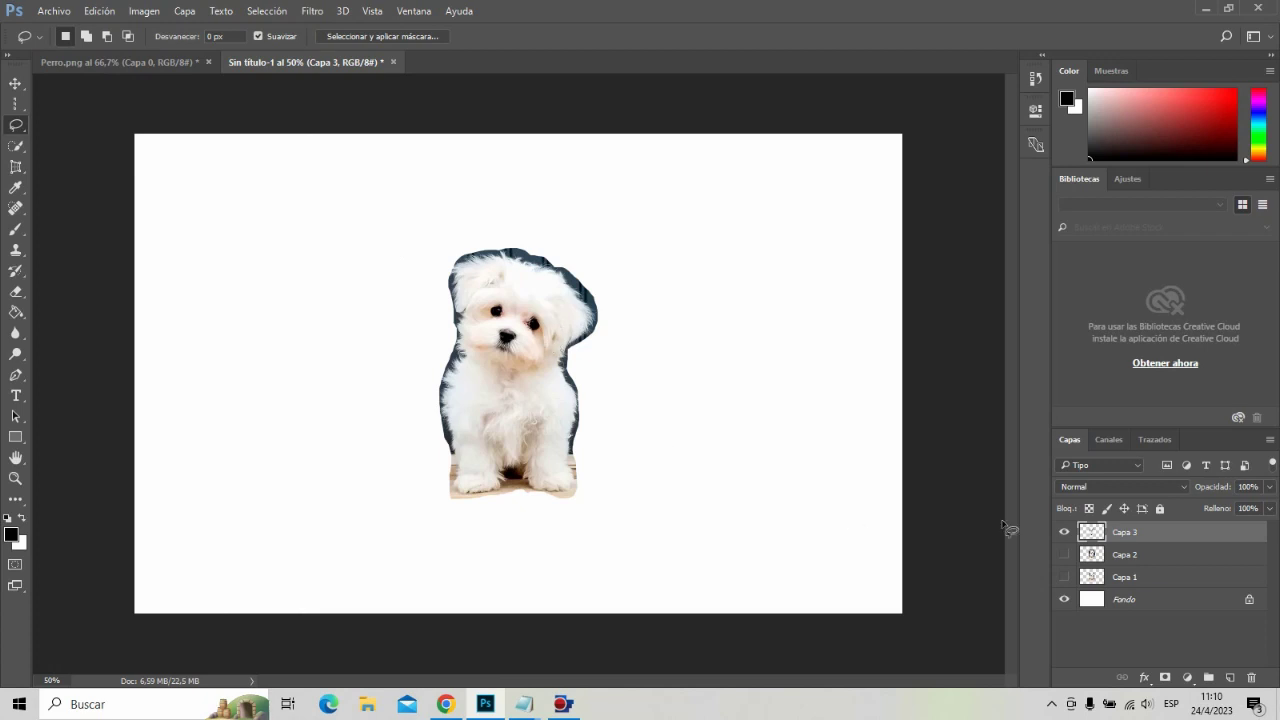
pyautogui.click(1064, 533)
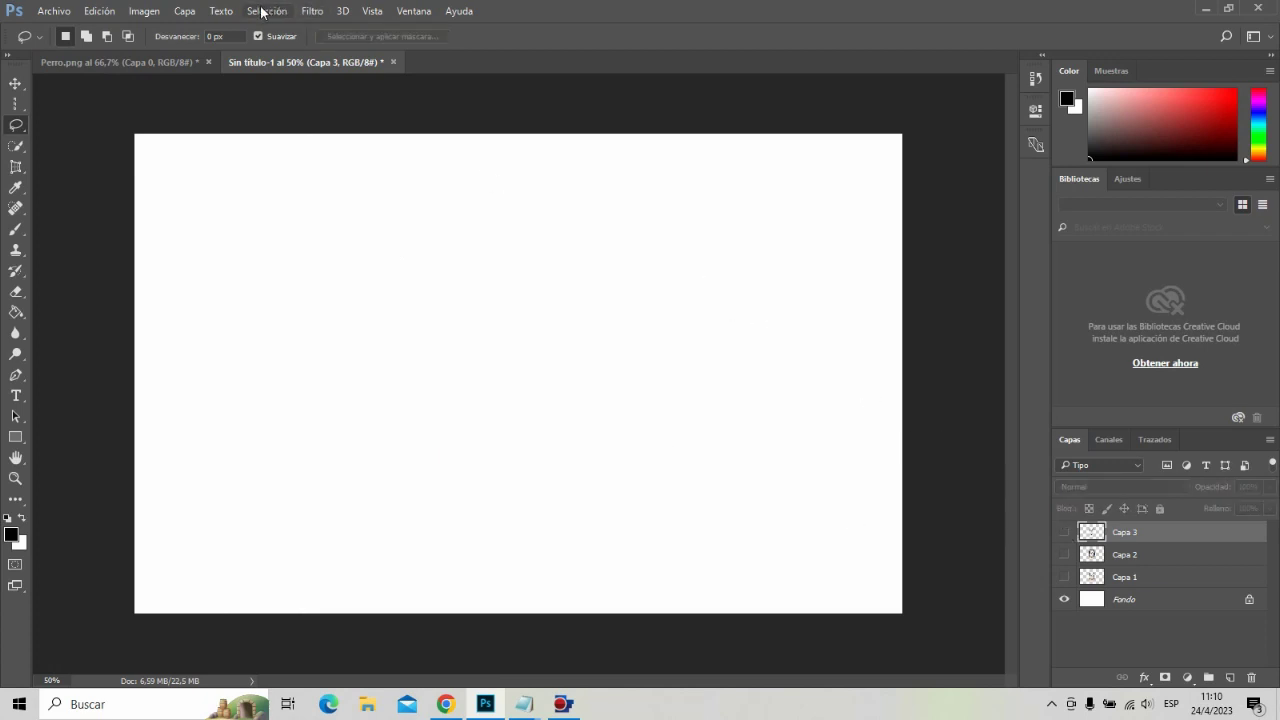
# Add a new empty layer, Capa 4, on top of the stack
pyautogui.click(190, 12)
pyautogui.moveTo(198, 29)
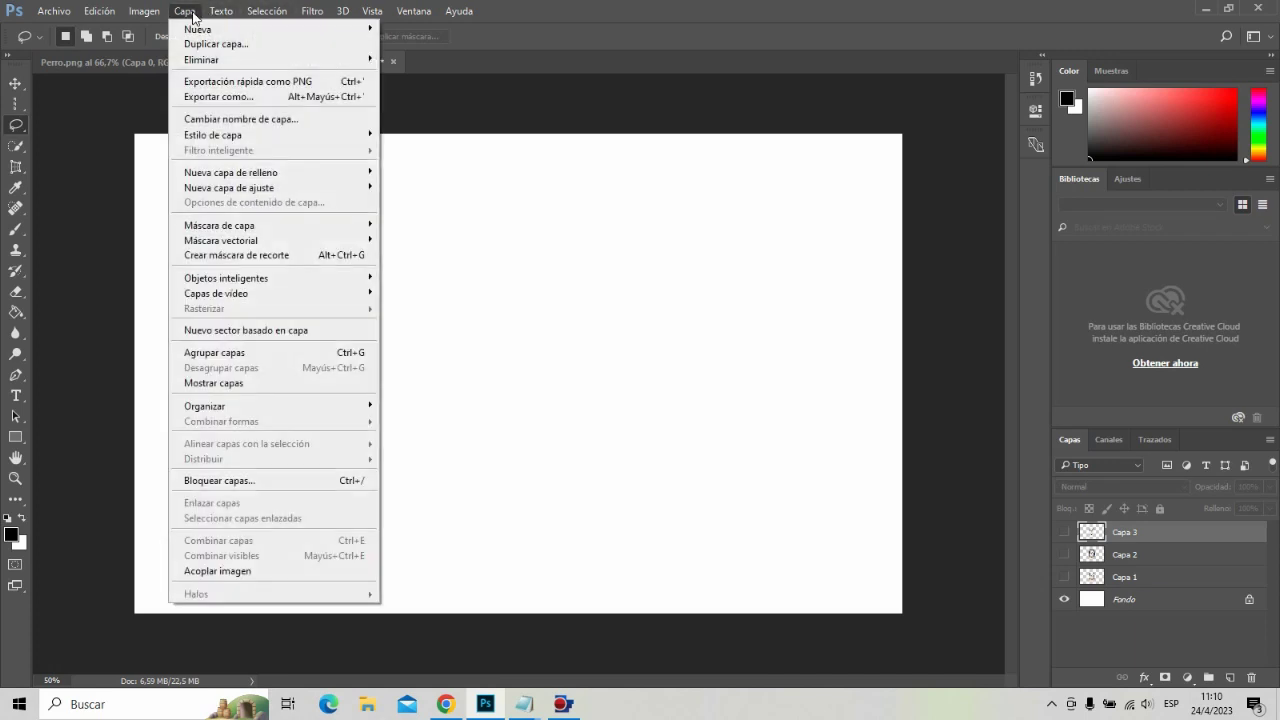
pyautogui.click(383, 33)
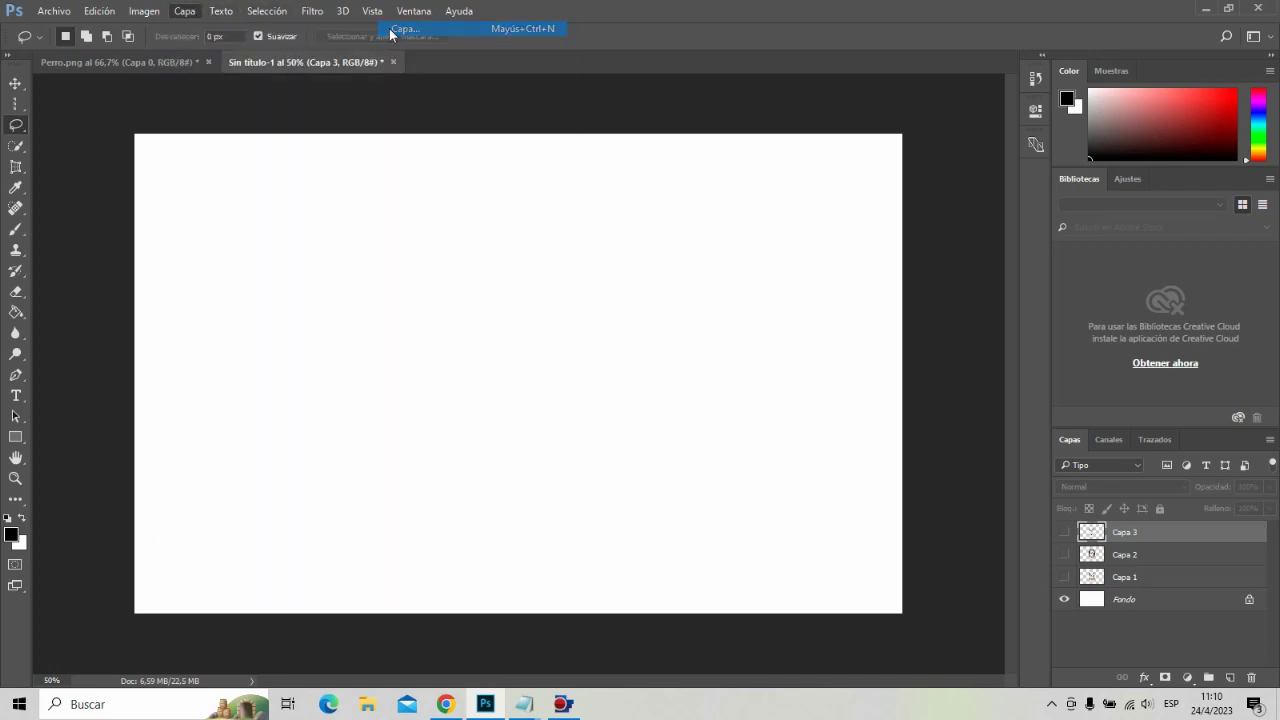
pyautogui.click(812, 215)
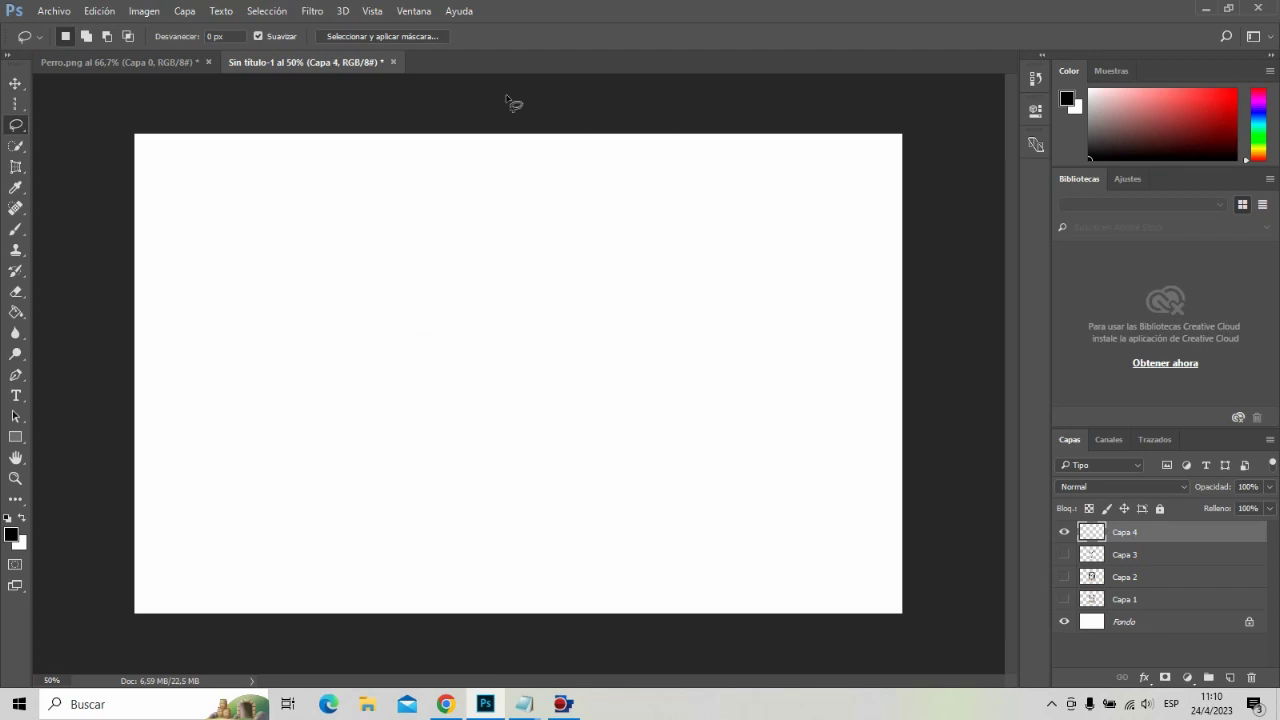
# In Perro.png, clear the old selection and switch to the Polygonal Lasso tool
pyautogui.click(163, 57)
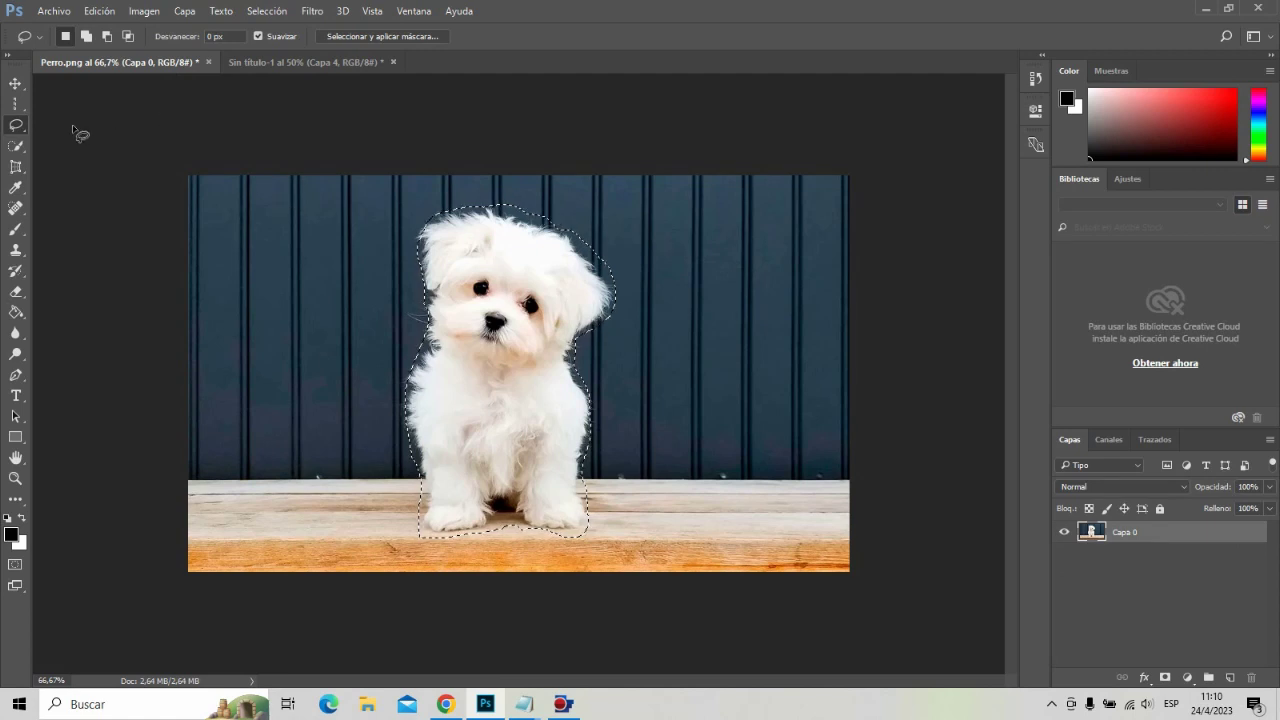
pyautogui.click(266, 11)
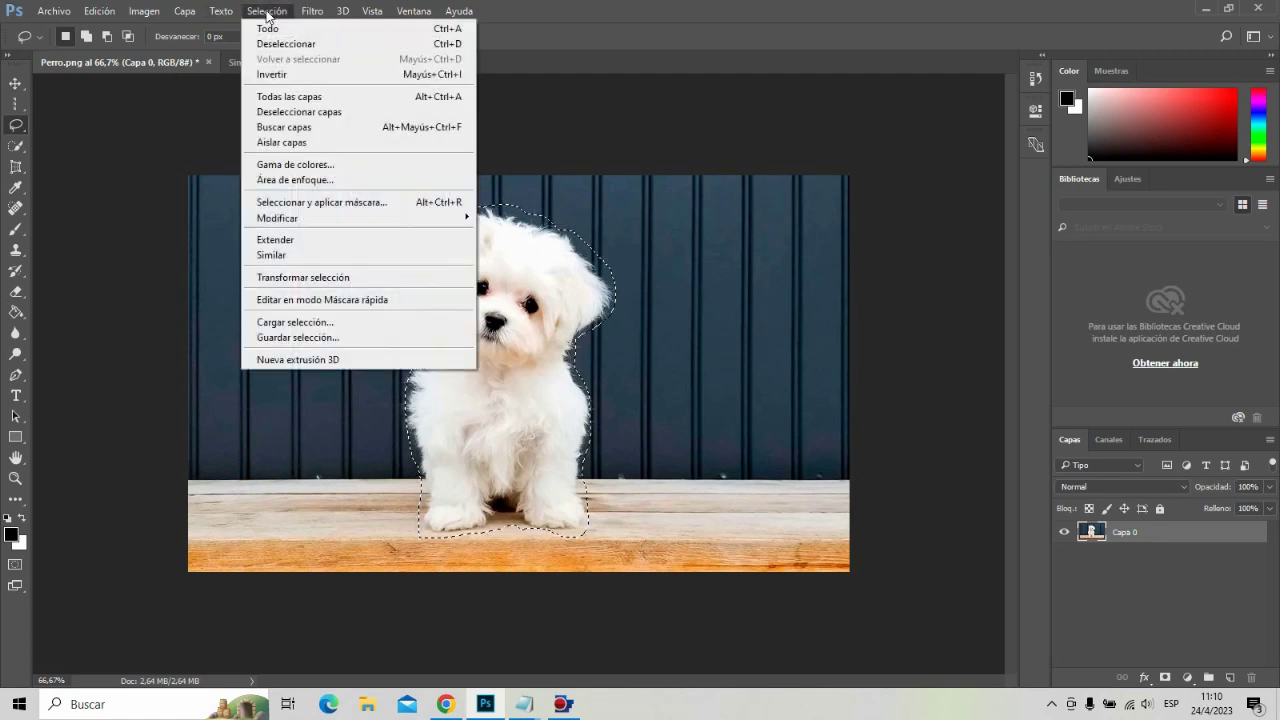
pyautogui.click(280, 43)
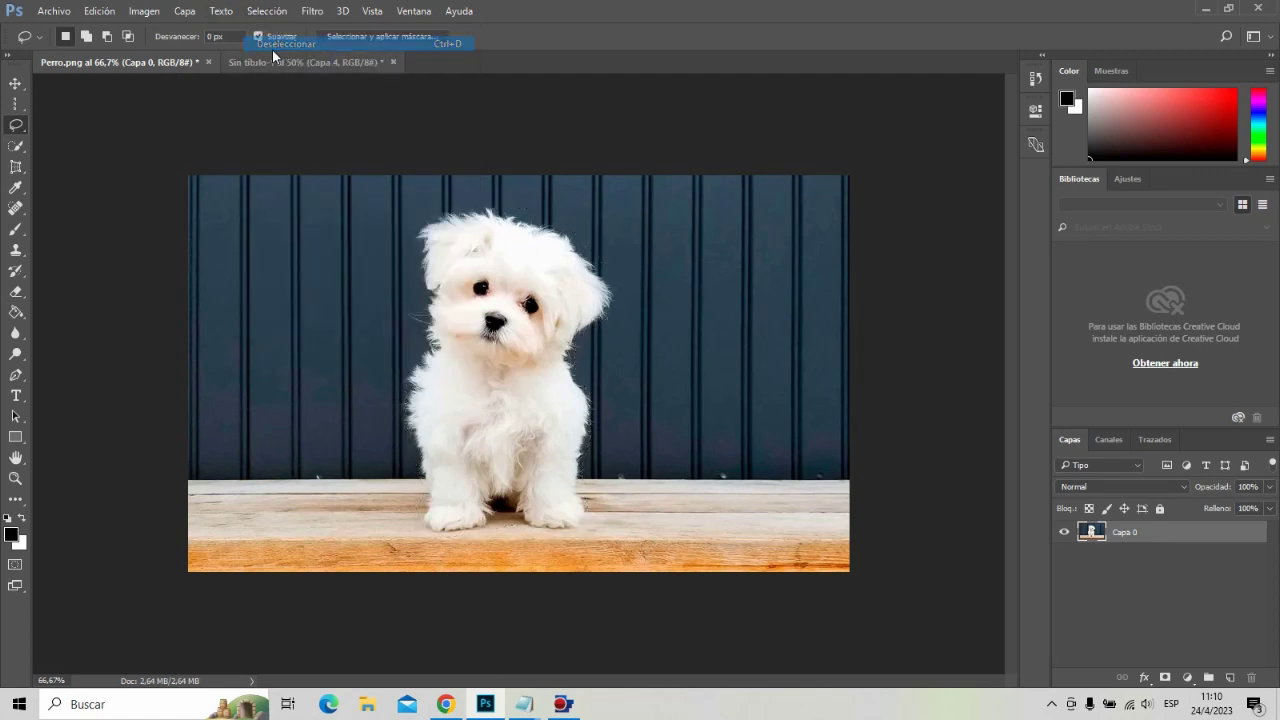
pyautogui.rightClick(20, 127)
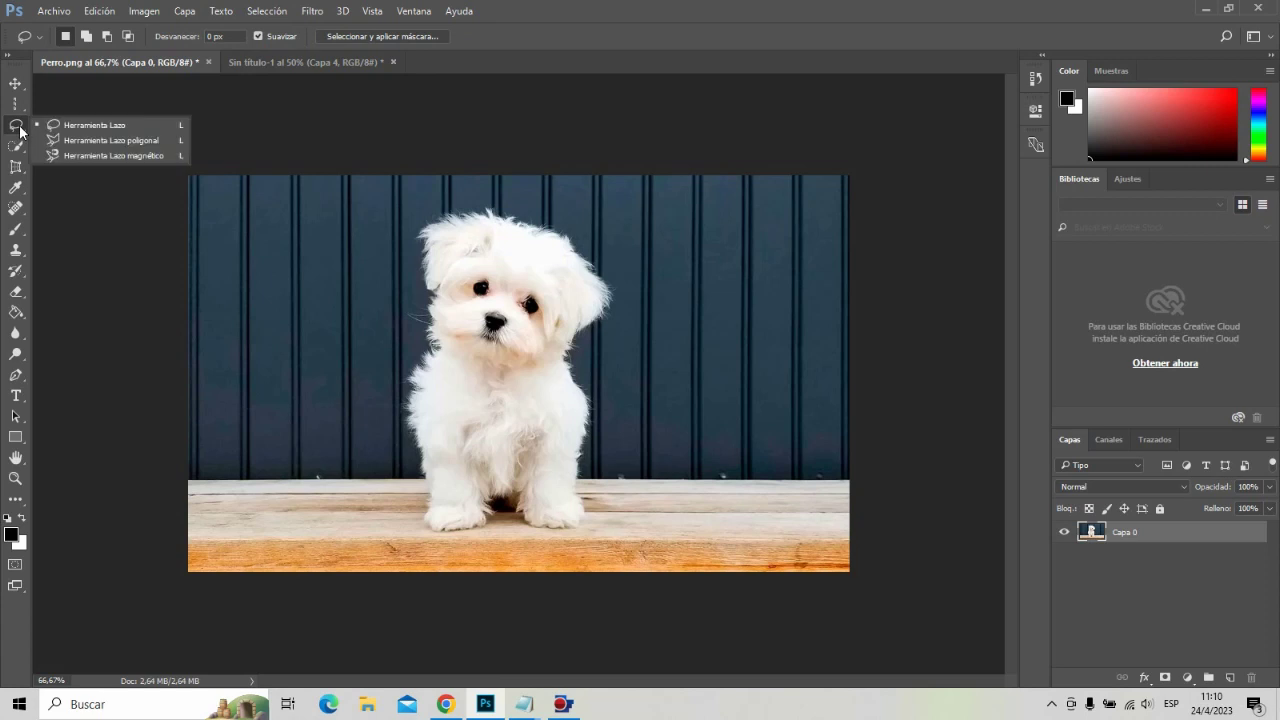
pyautogui.click(100, 141)
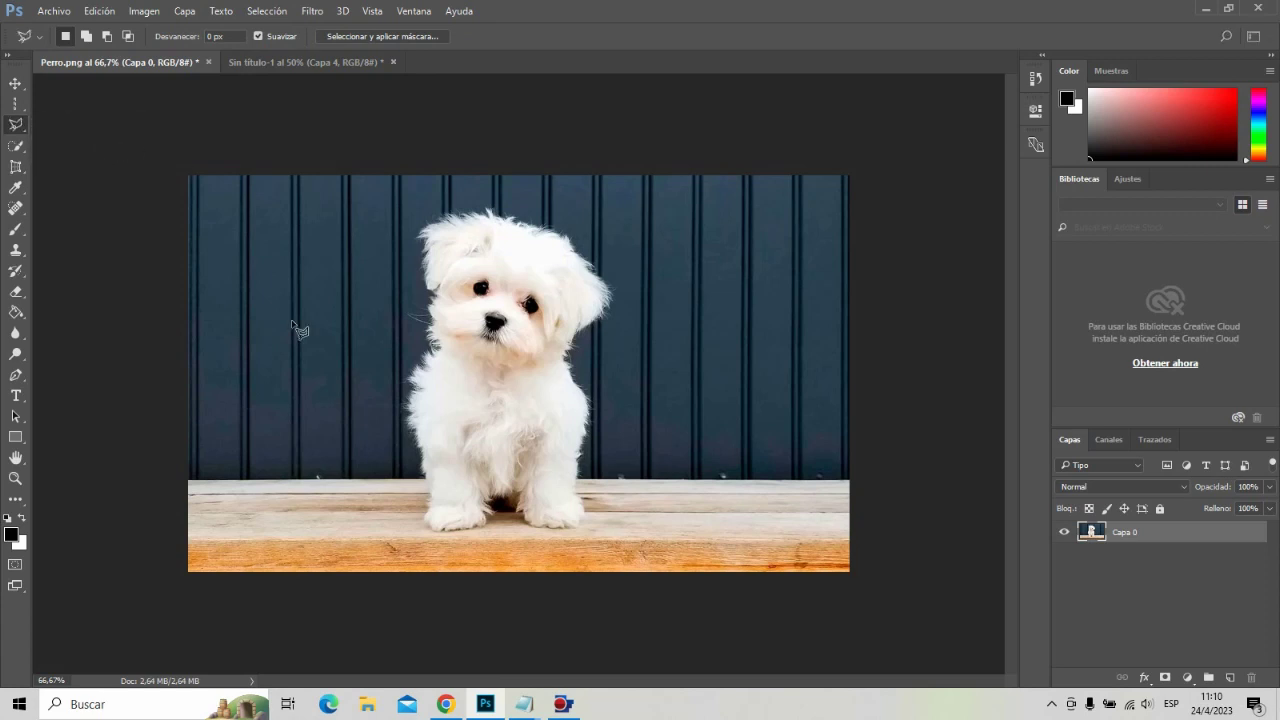
# Start a polygonal outline from the paws up the dog's left side and across its head
pyautogui.click(429, 530)
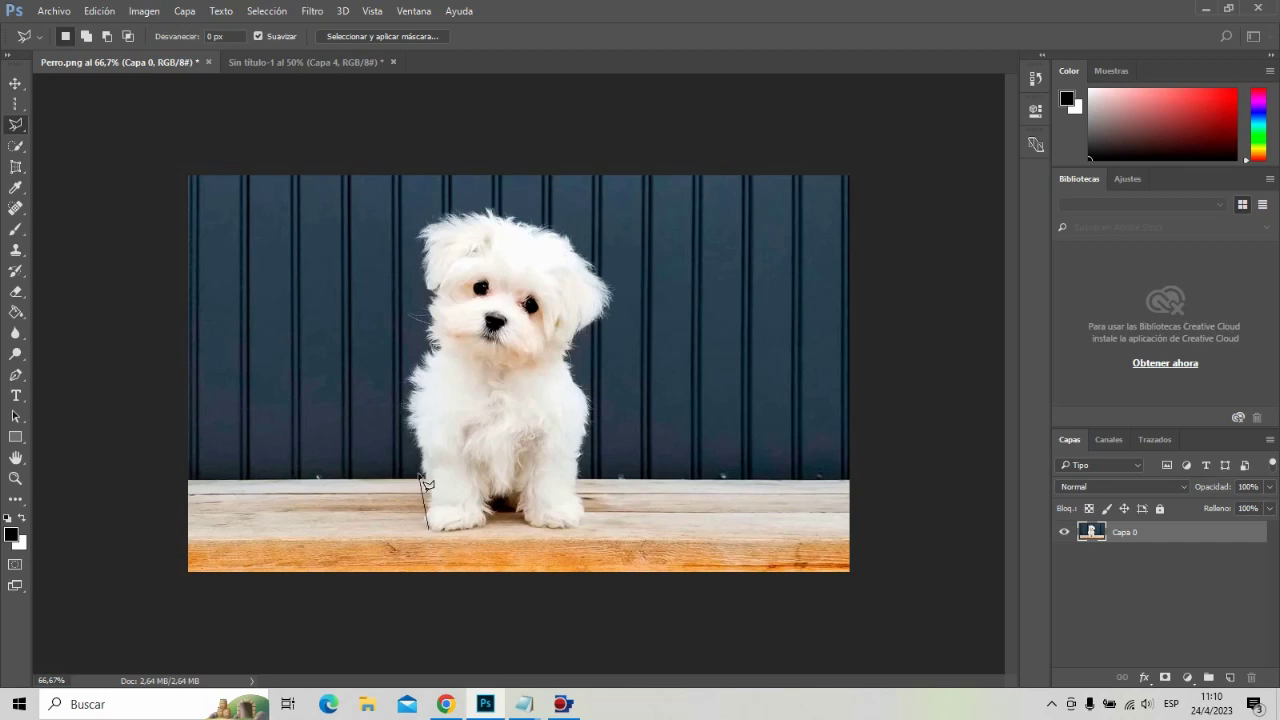
pyautogui.click(406, 411)
pyautogui.click(431, 331)
pyautogui.click(420, 239)
pyautogui.click(444, 209)
pyautogui.click(490, 212)
pyautogui.click(549, 218)
# Finish the outline around the right ear and side, close it, and Copy Merged the dog
pyautogui.click(606, 272)
pyautogui.click(616, 304)
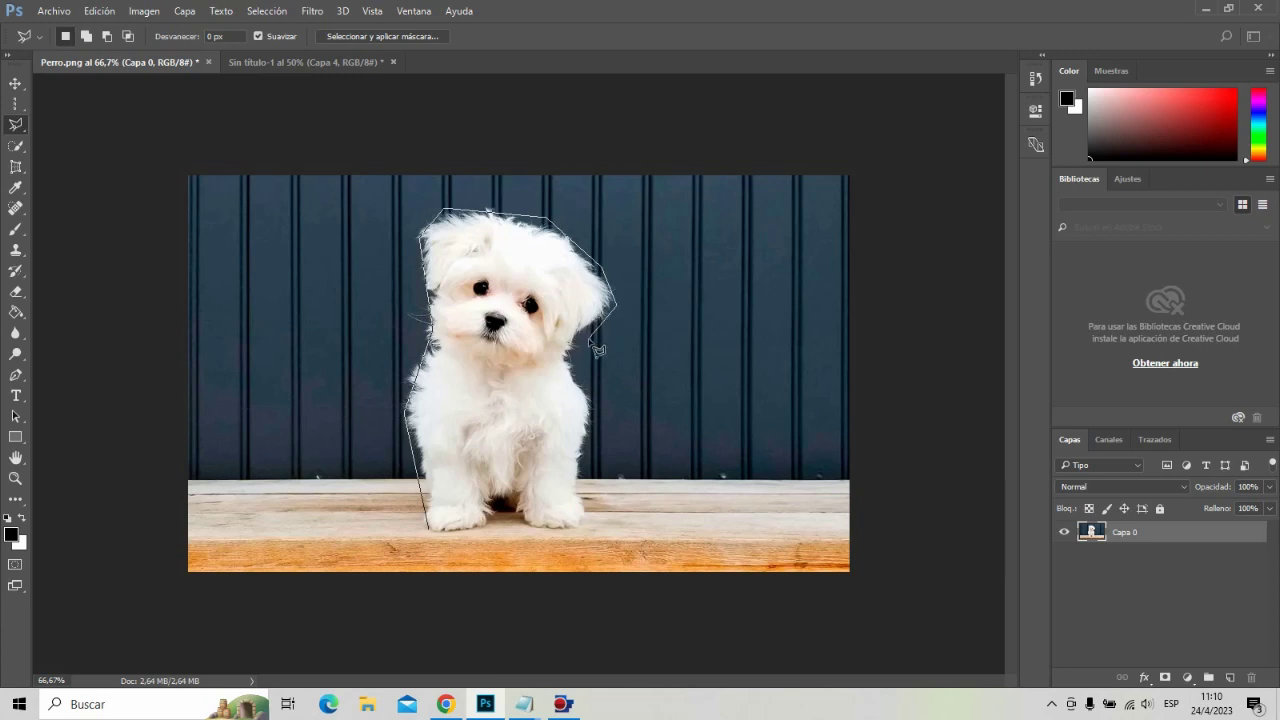
pyautogui.click(572, 351)
pyautogui.click(597, 422)
pyautogui.click(479, 532)
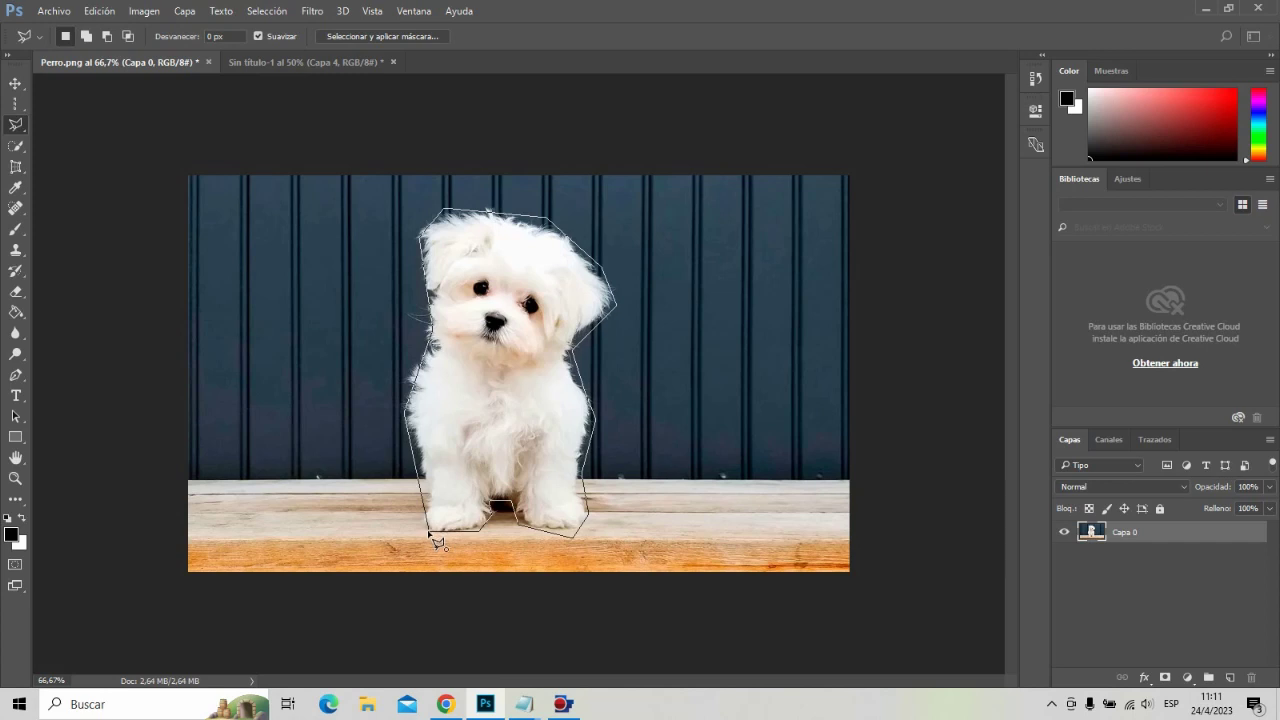
pyautogui.click(431, 535)
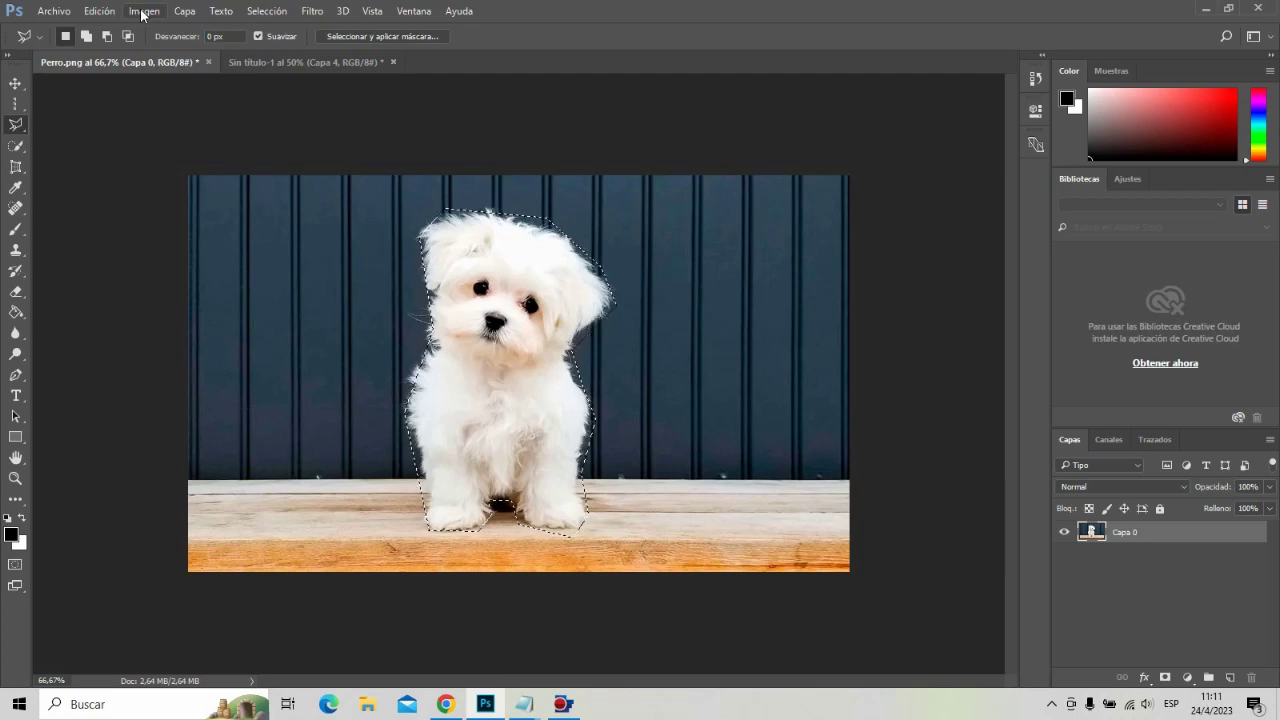
pyautogui.click(97, 11)
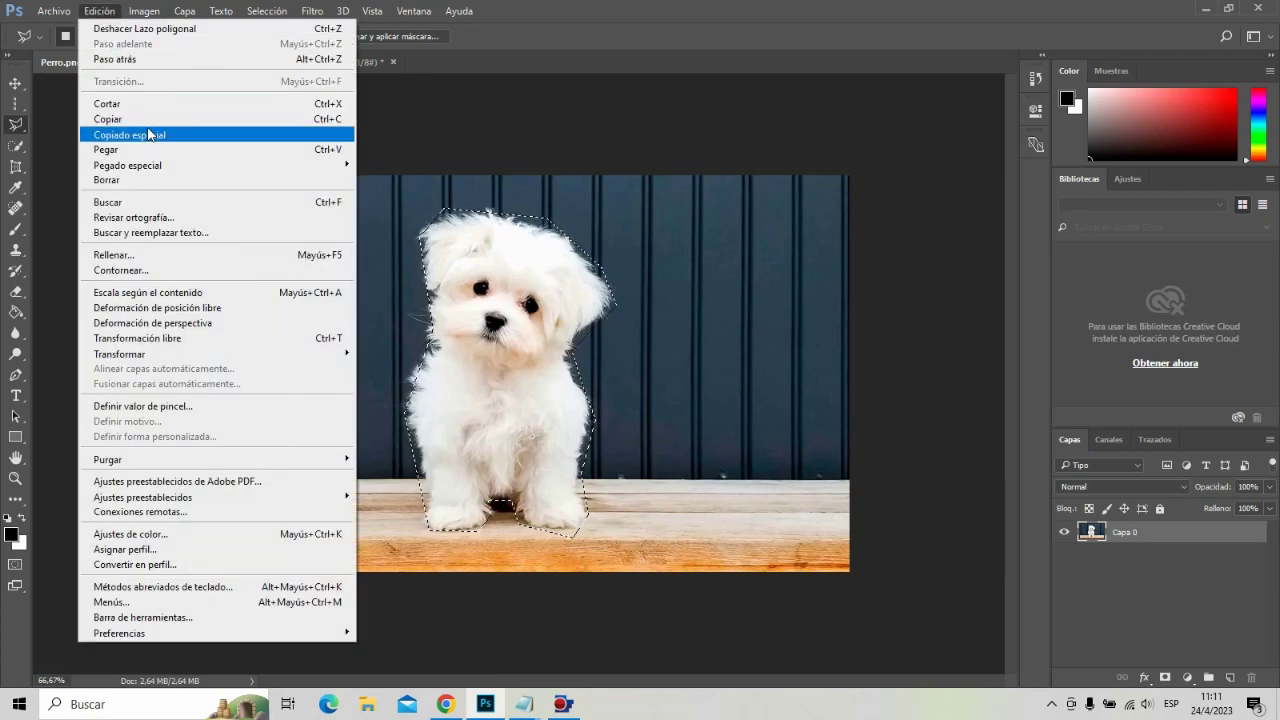
pyautogui.moveTo(215, 134)
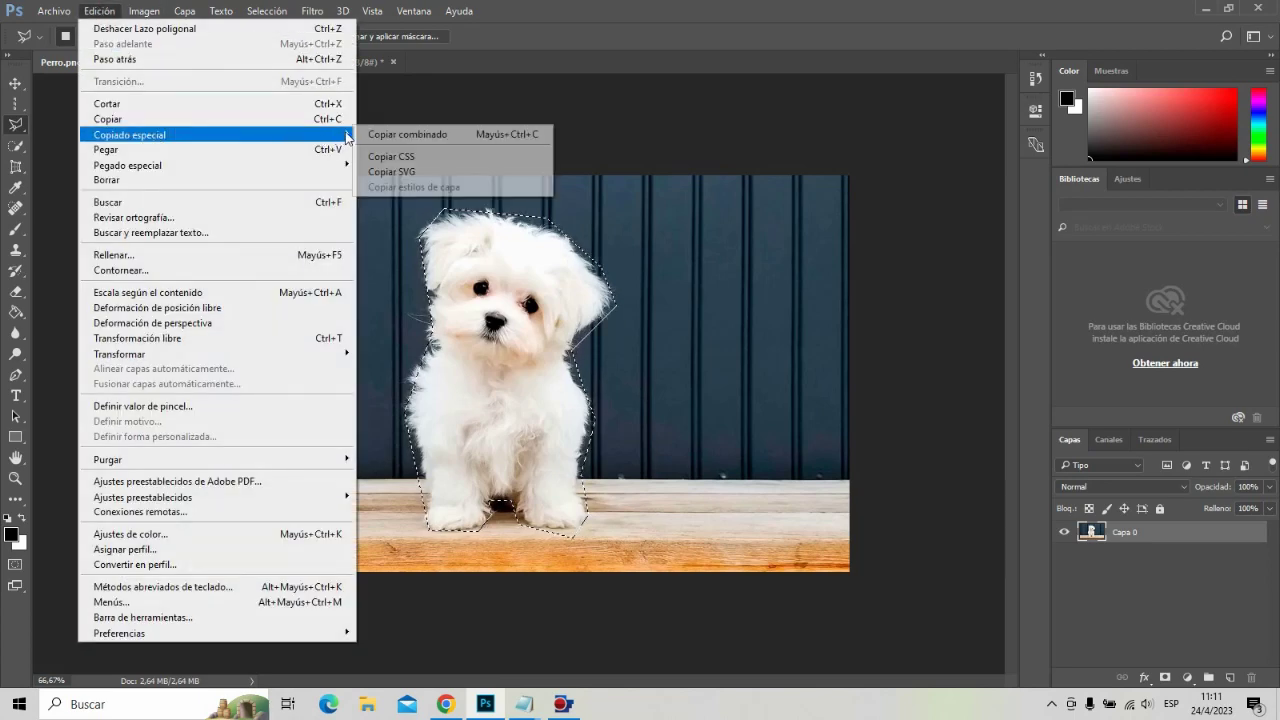
pyautogui.click(410, 134)
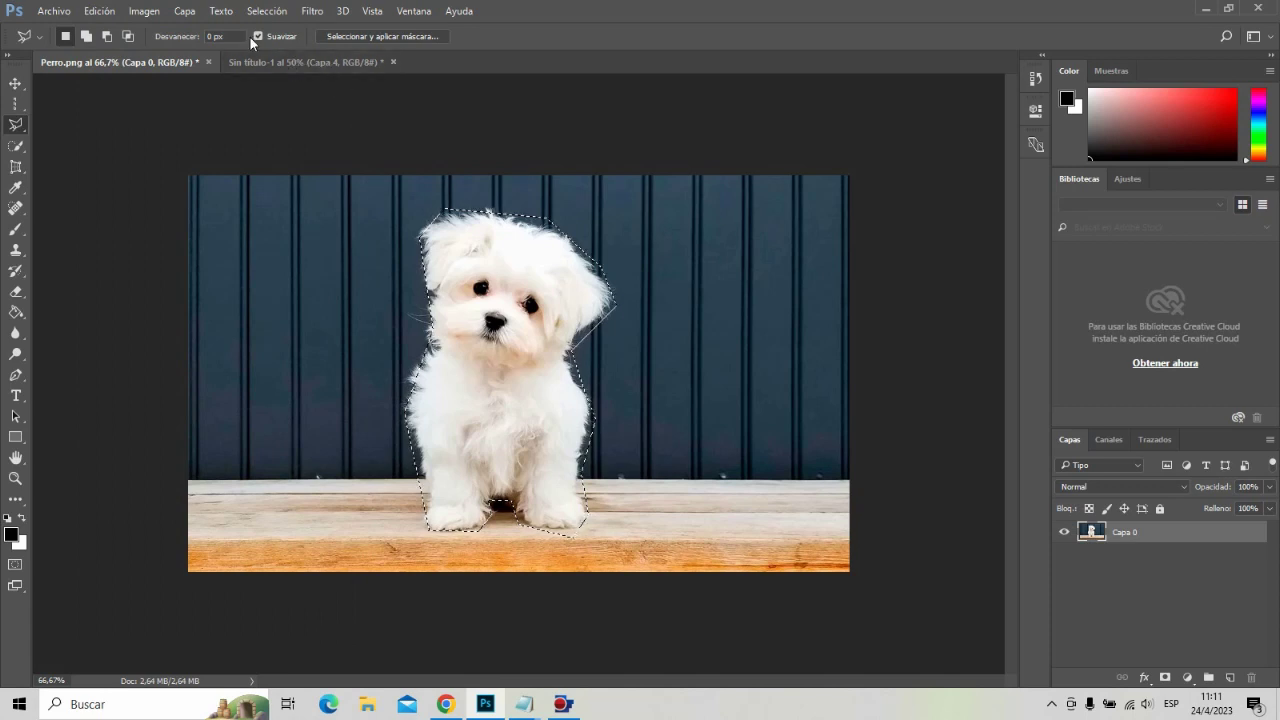
# Paste the polygonal-lasso dog into Capa 4 of Sin título-1 and hide that layer
pyautogui.click(263, 61)
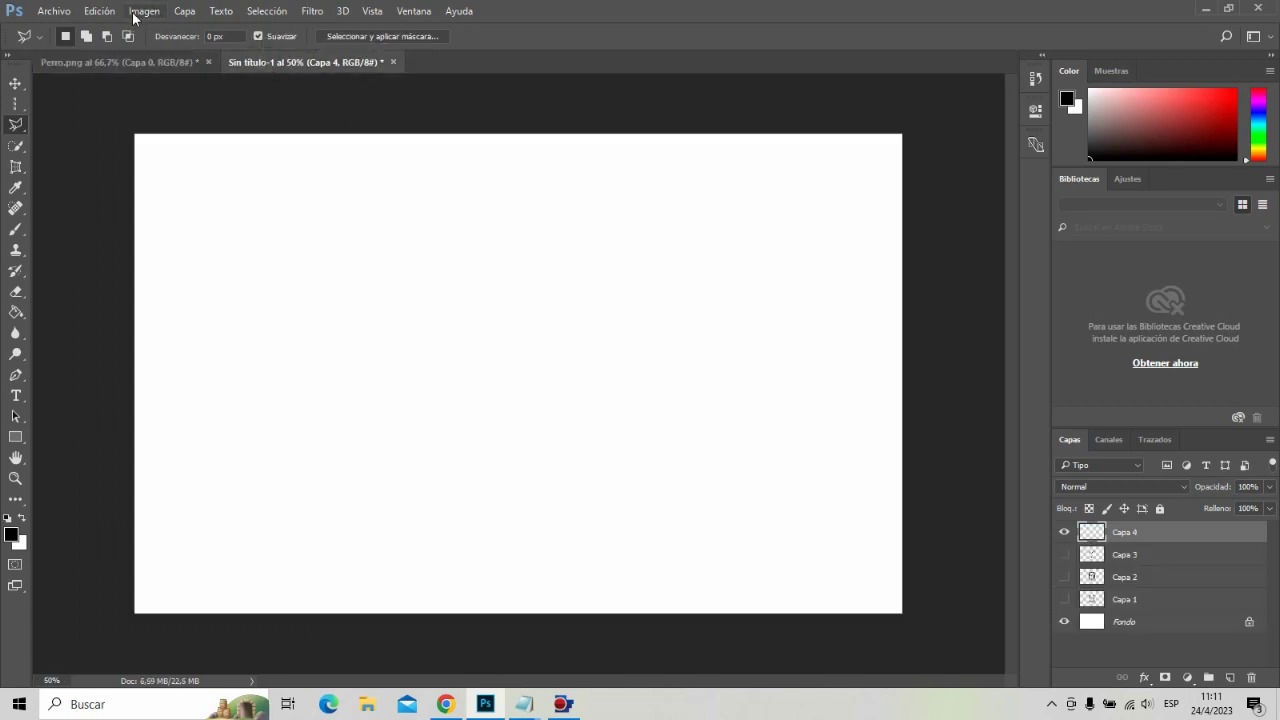
pyautogui.click(100, 11)
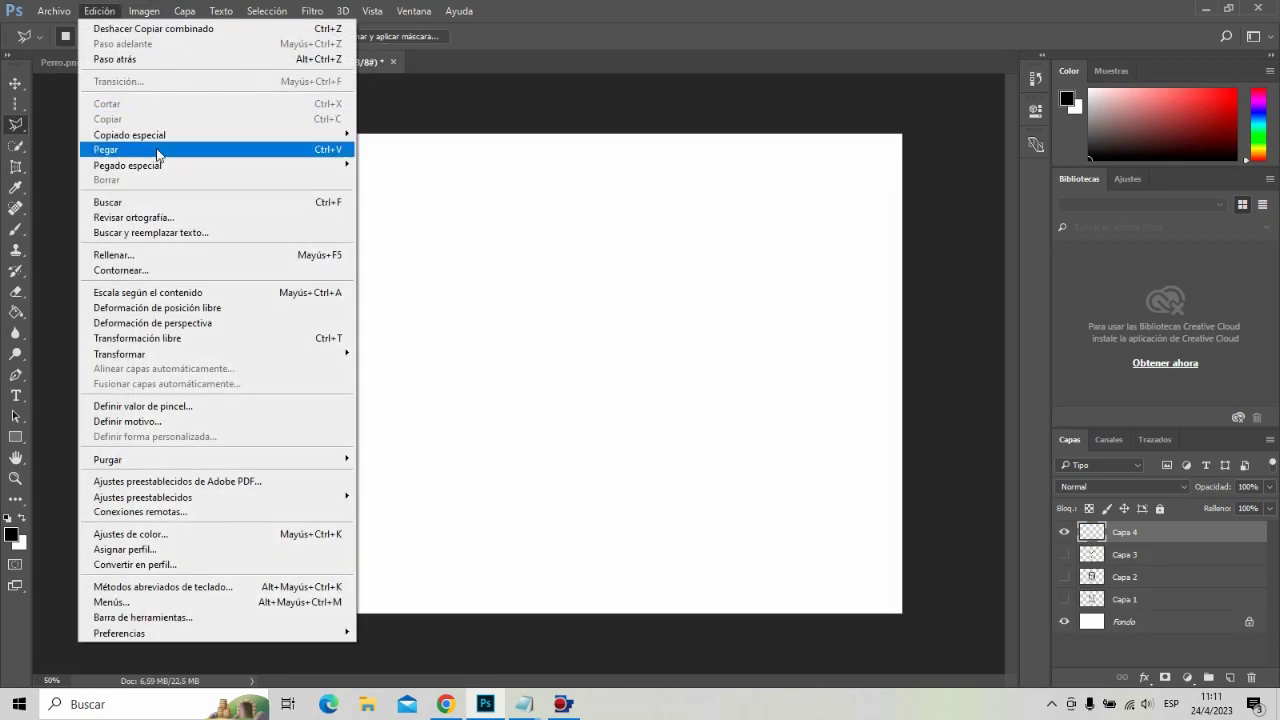
pyautogui.click(157, 151)
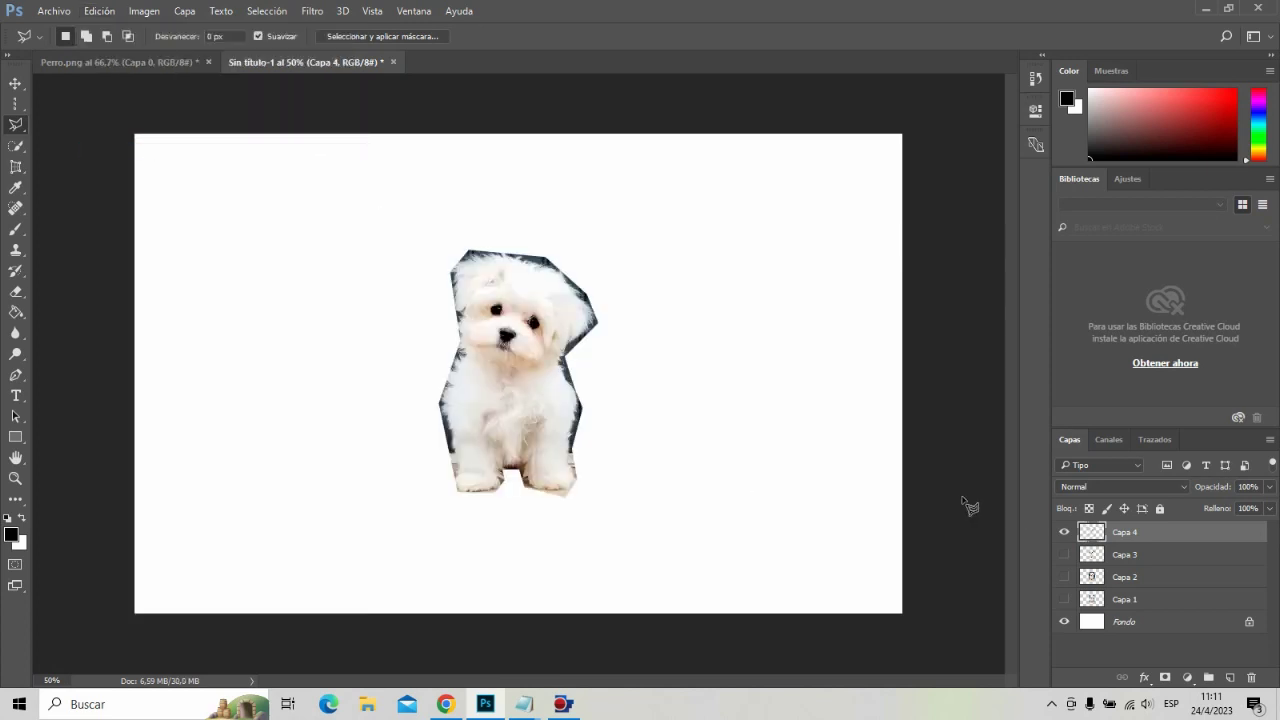
pyautogui.click(1066, 534)
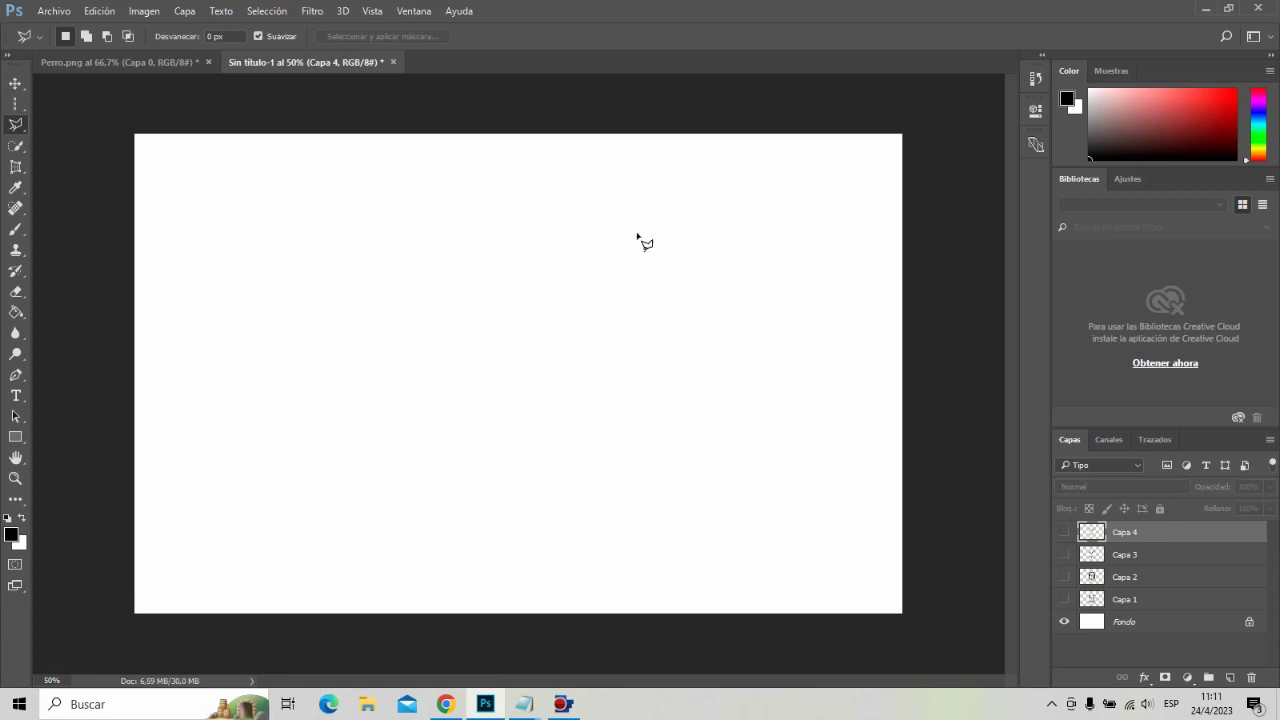
# Add a new empty layer, Capa 5, on top
pyautogui.click(185, 11)
pyautogui.moveTo(198, 29)
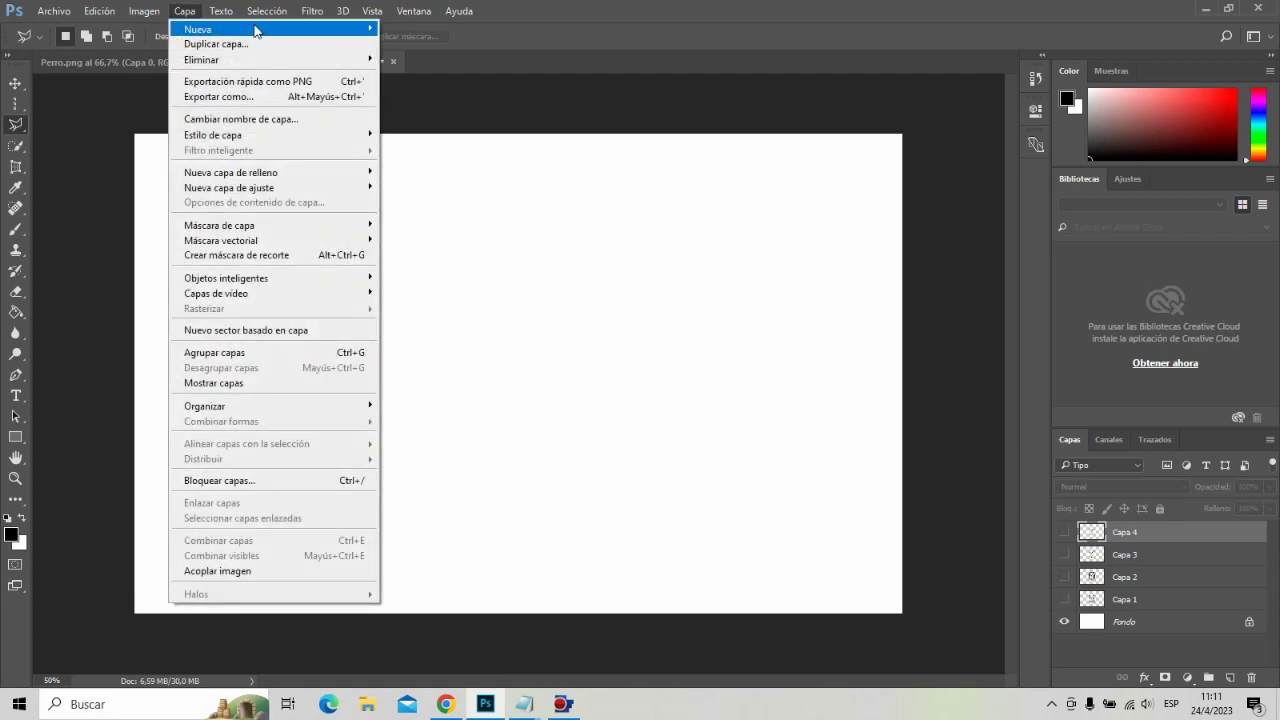
pyautogui.click(395, 27)
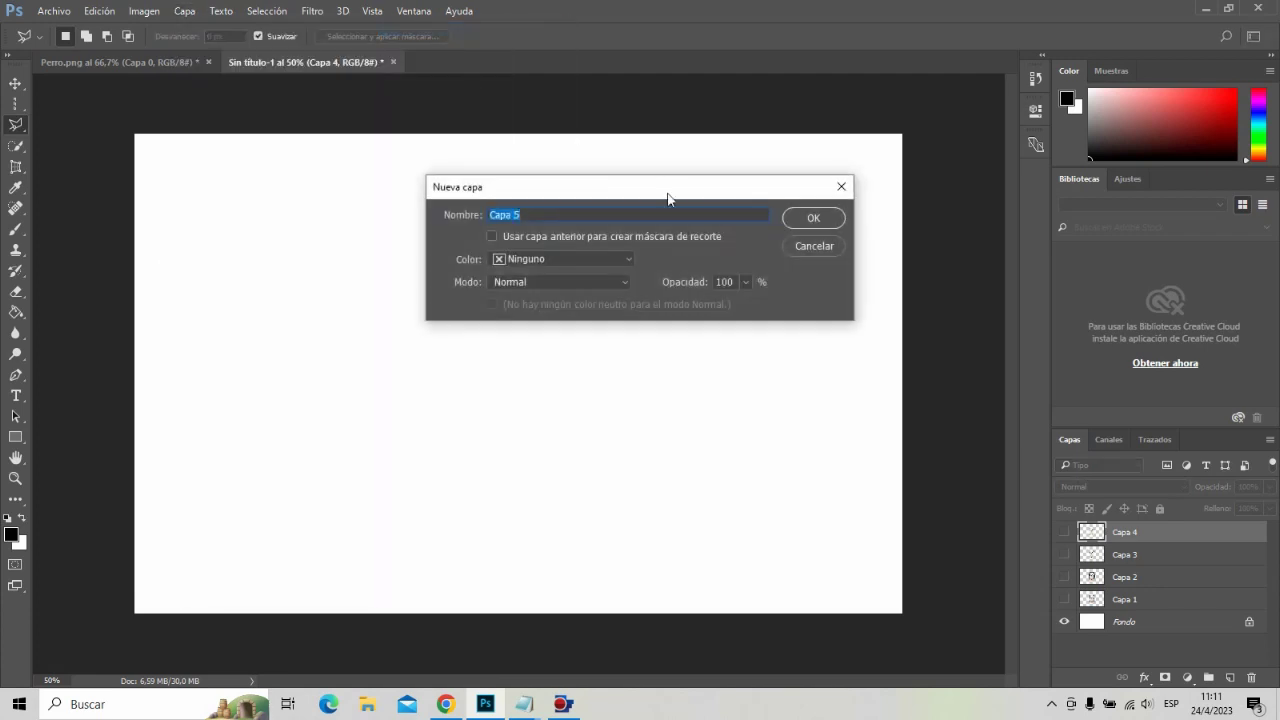
pyautogui.click(798, 218)
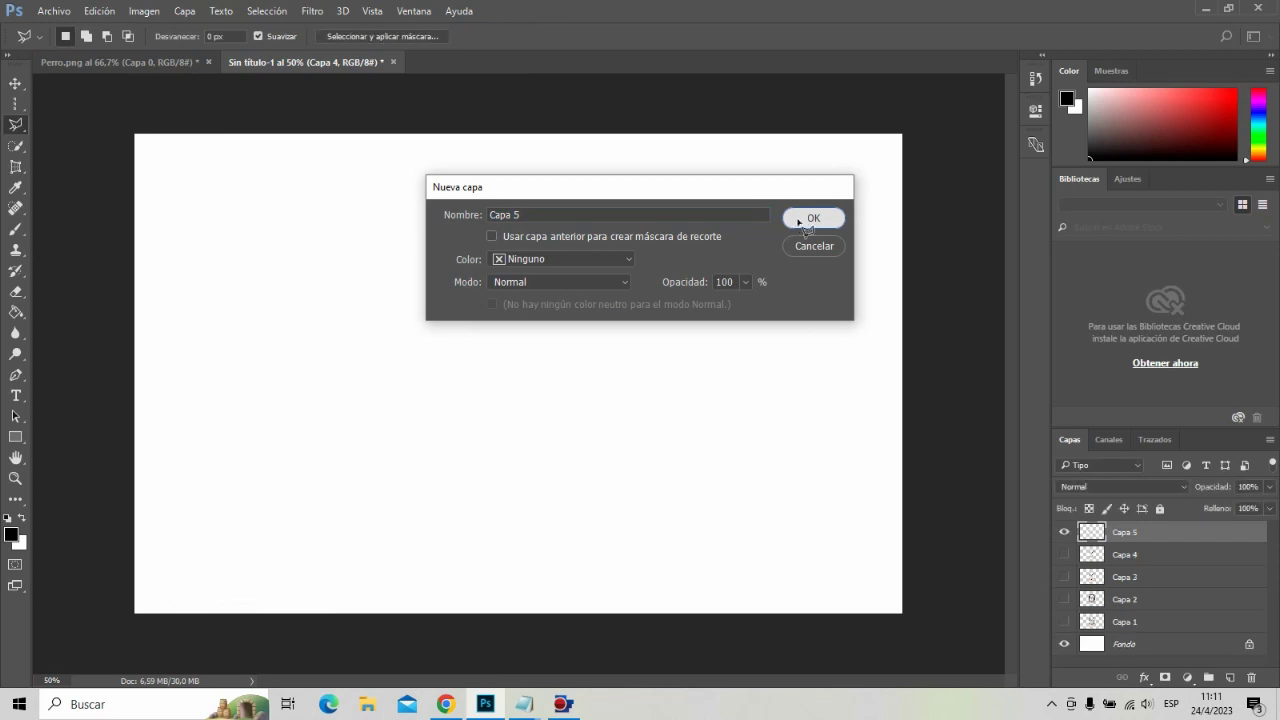
# In Perro.png, deselect, switch to Magnetic Lasso, and trace a closed outline around the dog's fur
pyautogui.click(167, 61)
pyautogui.click(266, 11)
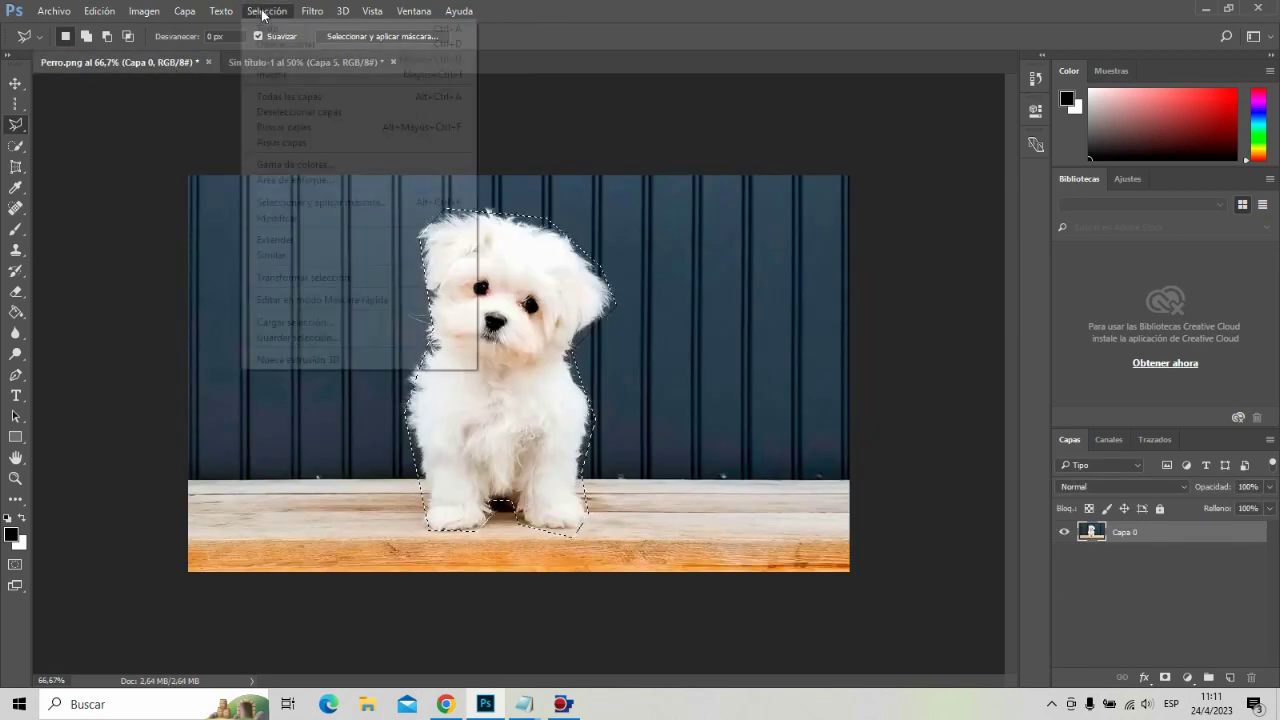
pyautogui.click(288, 44)
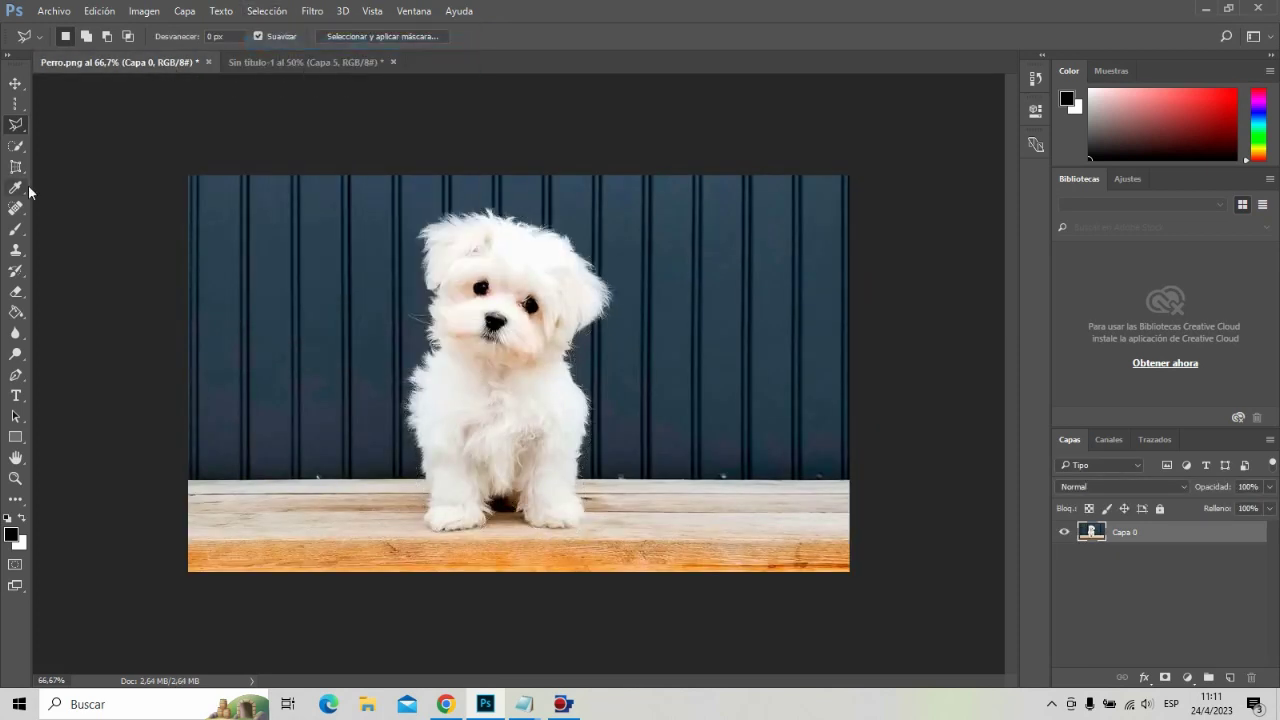
pyautogui.rightClick(22, 125)
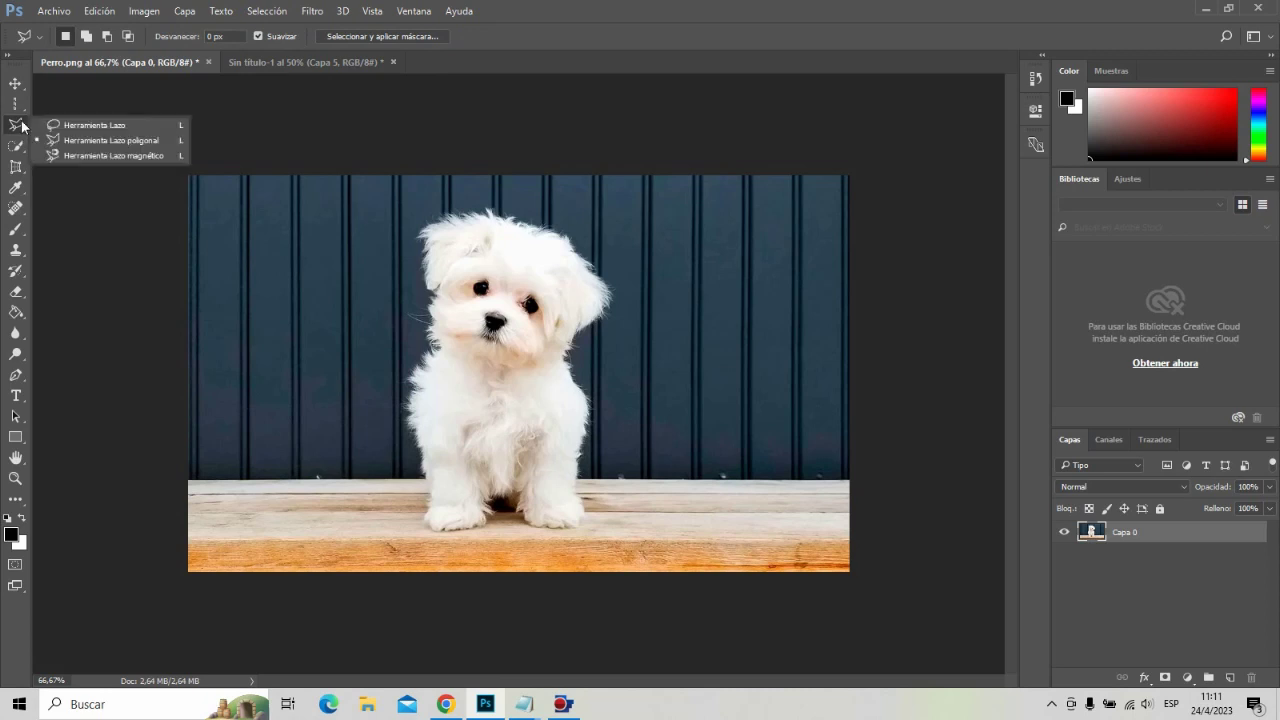
pyautogui.click(96, 156)
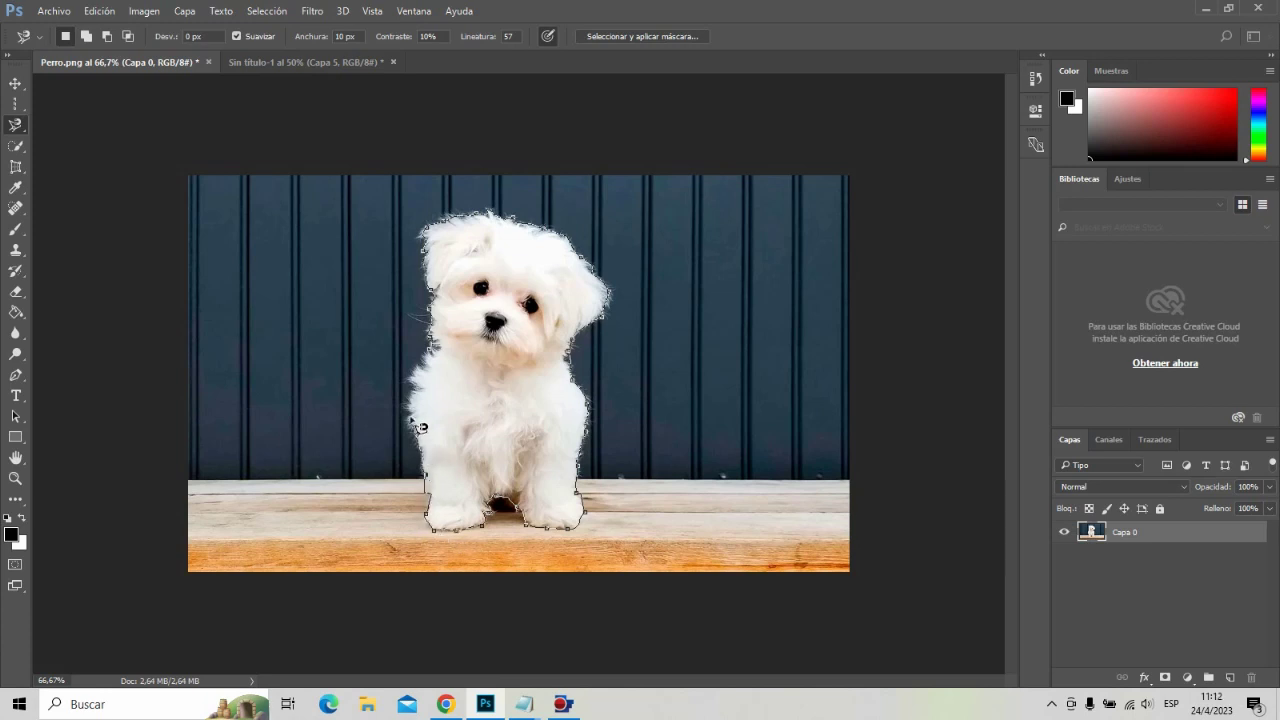
pyautogui.click(440, 358)
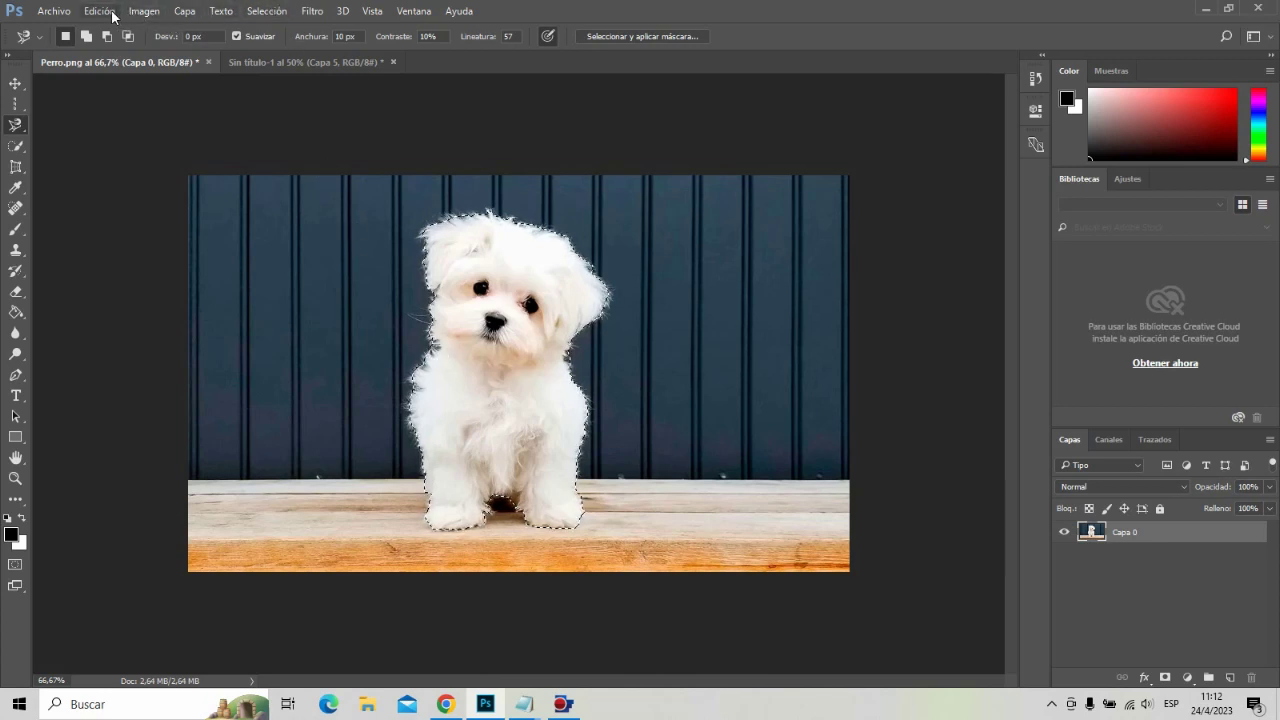
# Copy Merged the magnetic-lasso dog, paste it into Capa 5 of Sin título-1, and hide it
pyautogui.click(105, 12)
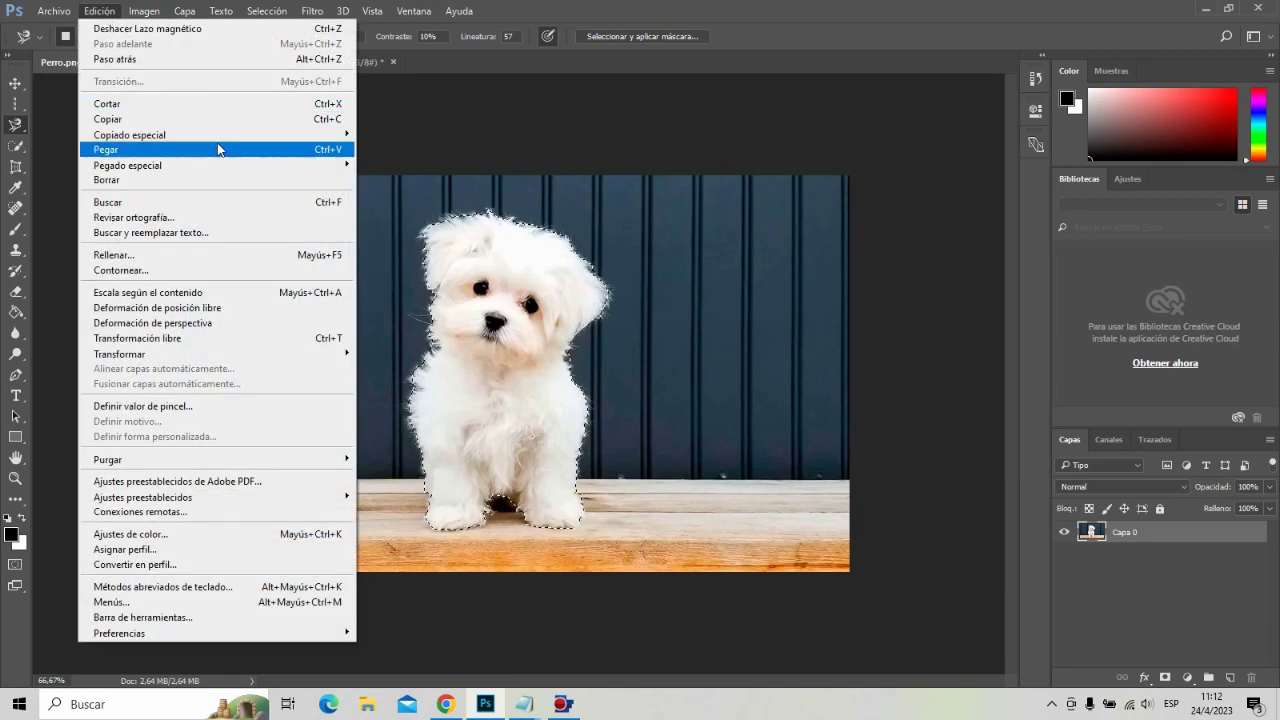
pyautogui.moveTo(130, 134)
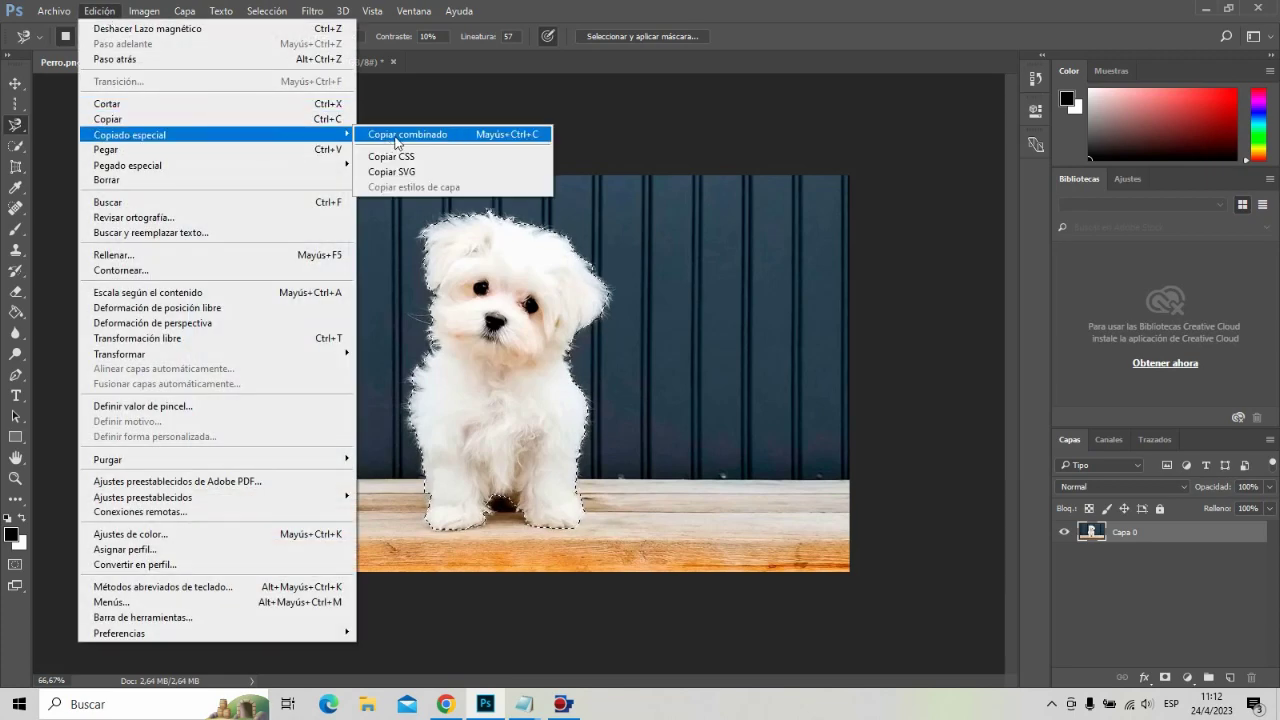
pyautogui.click(395, 137)
pyautogui.click(339, 63)
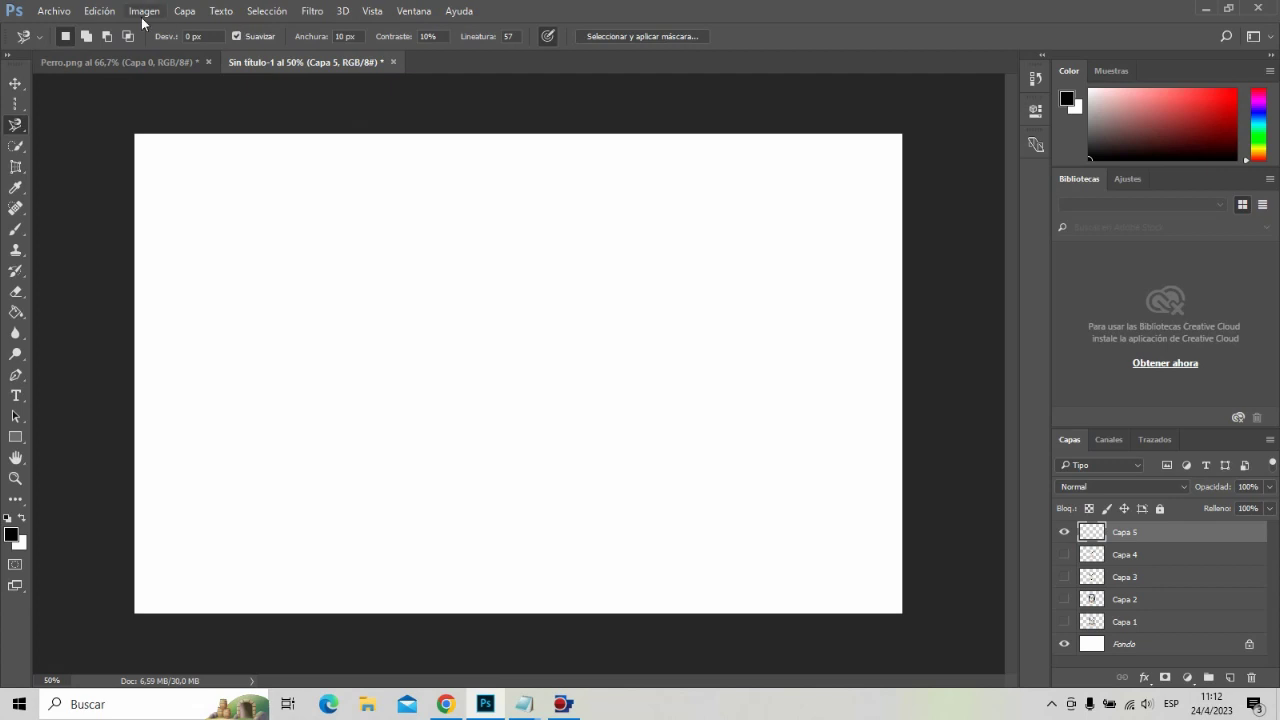
pyautogui.click(100, 11)
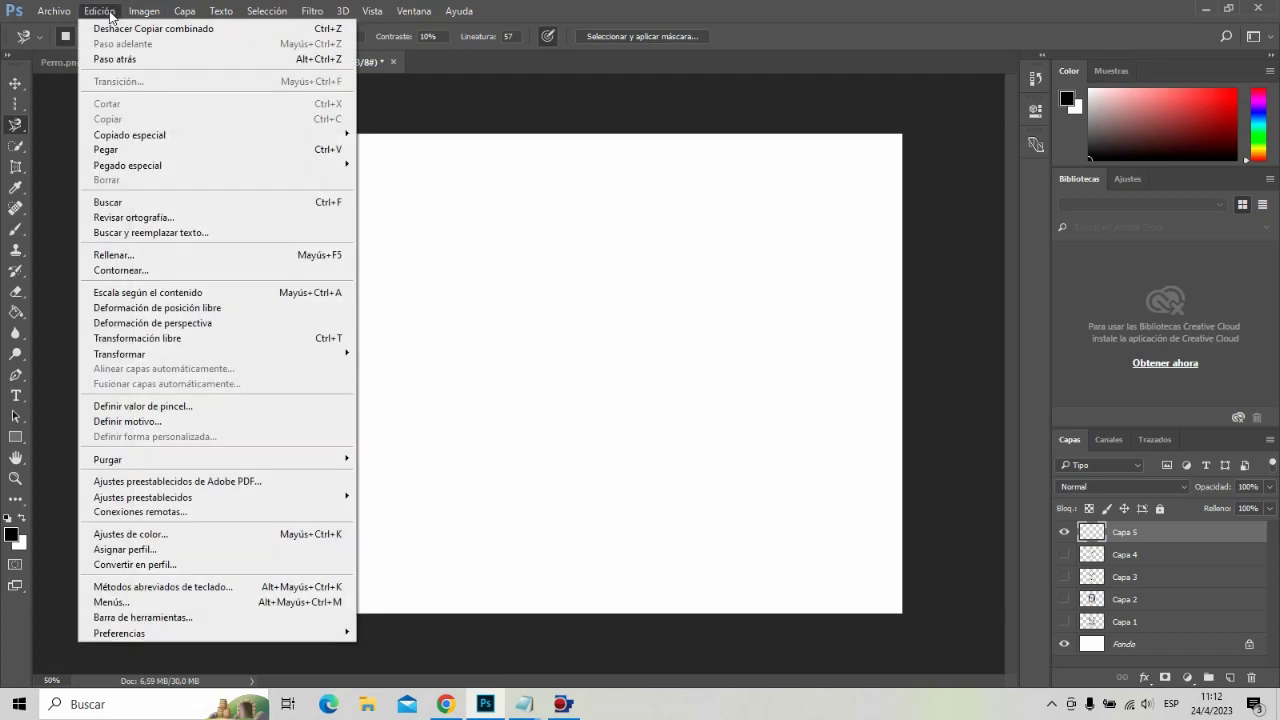
pyautogui.click(153, 150)
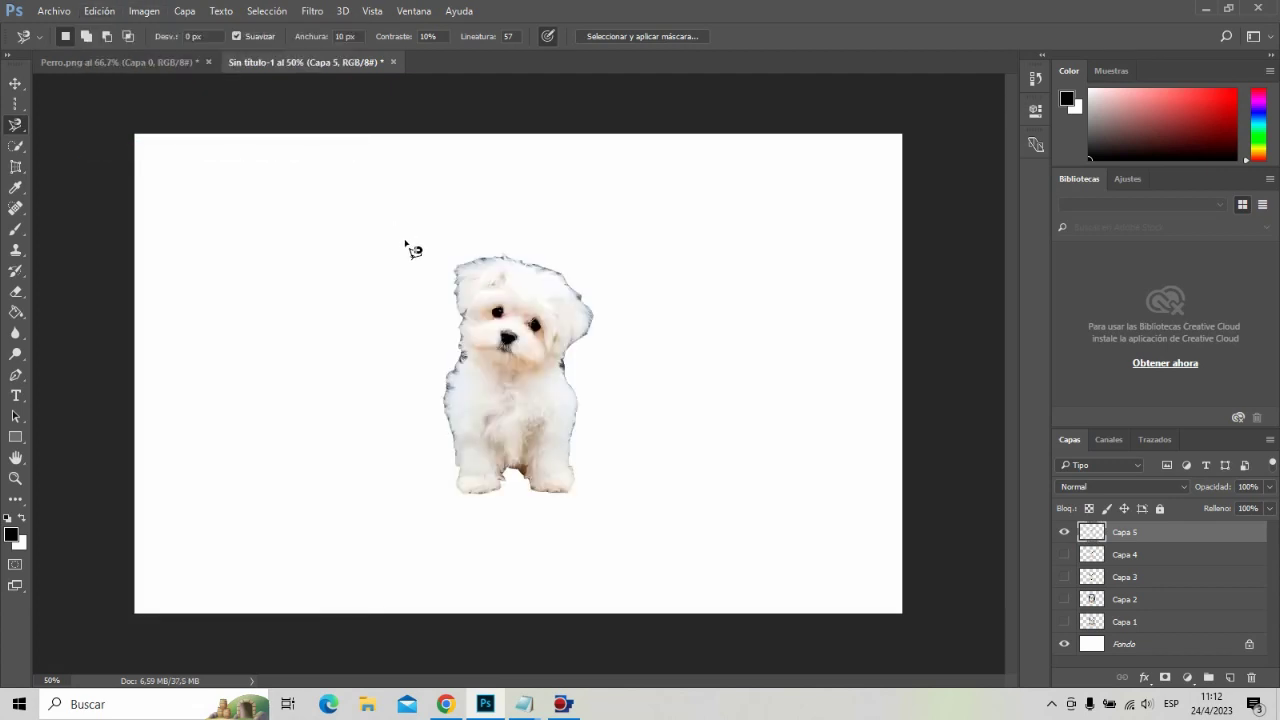
pyautogui.click(1065, 534)
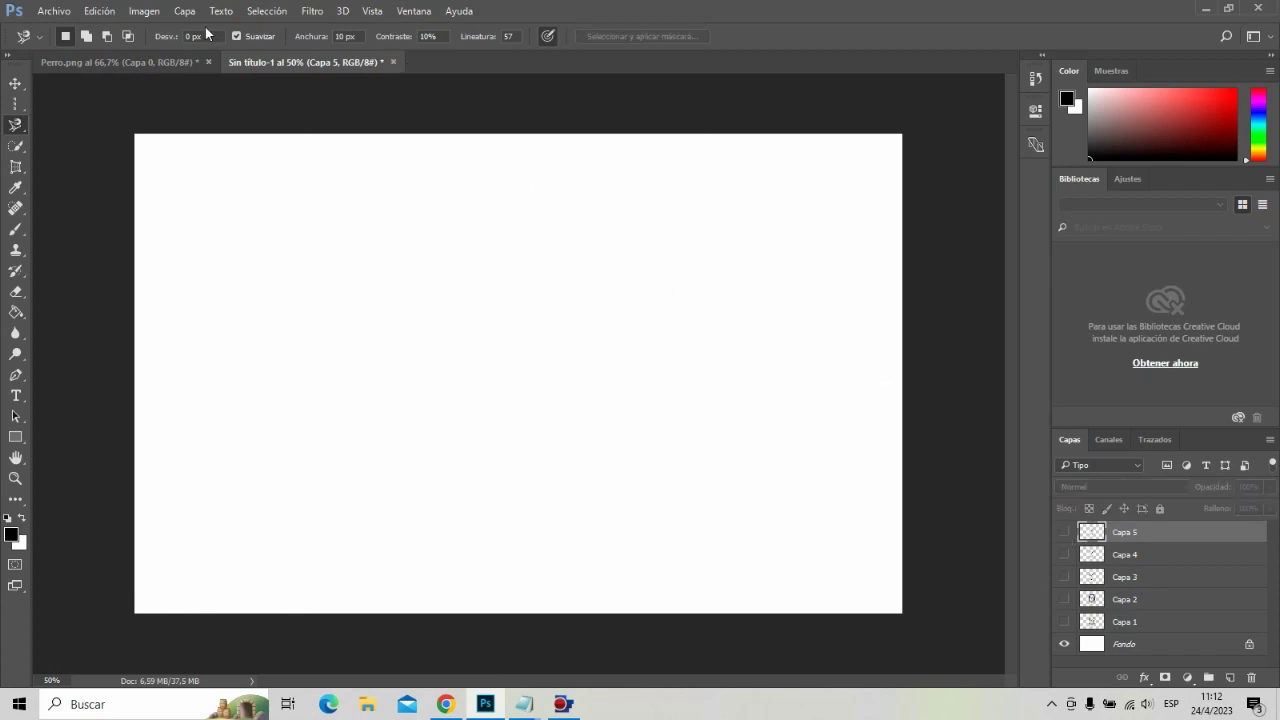
# Add a new empty layer, Capa 6, on top
pyautogui.click(186, 12)
pyautogui.moveTo(198, 29)
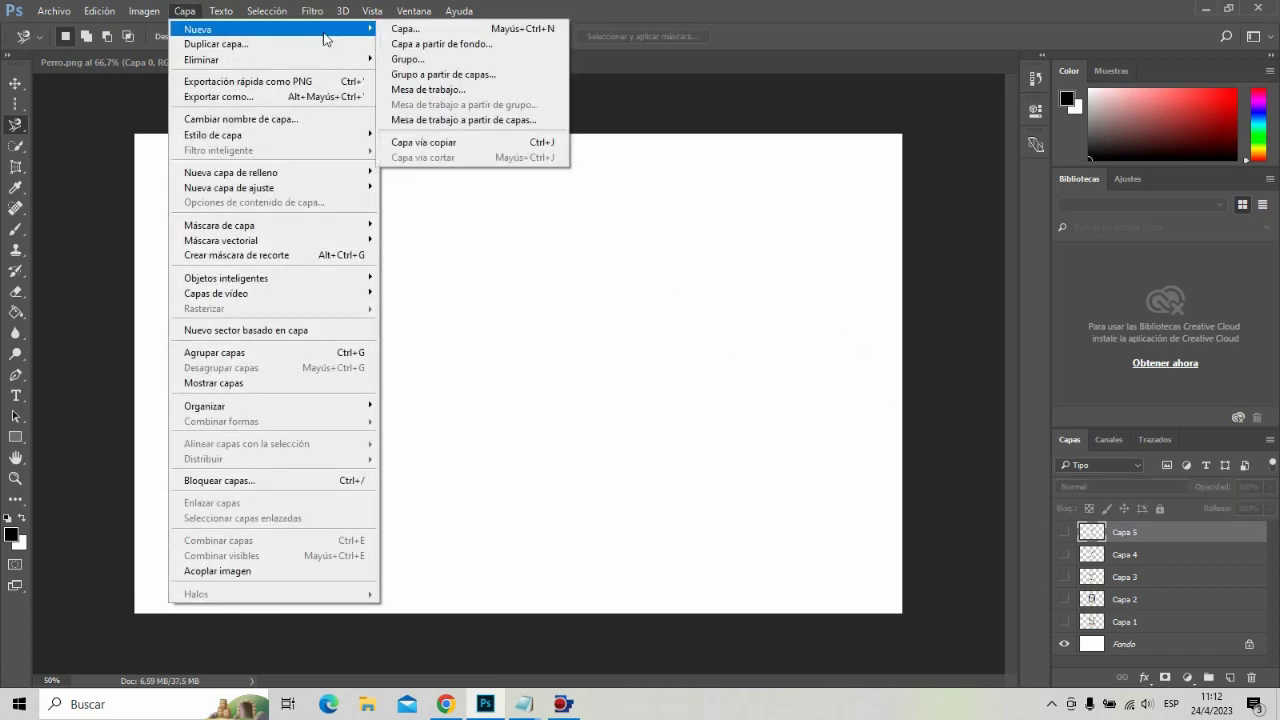
pyautogui.click(391, 30)
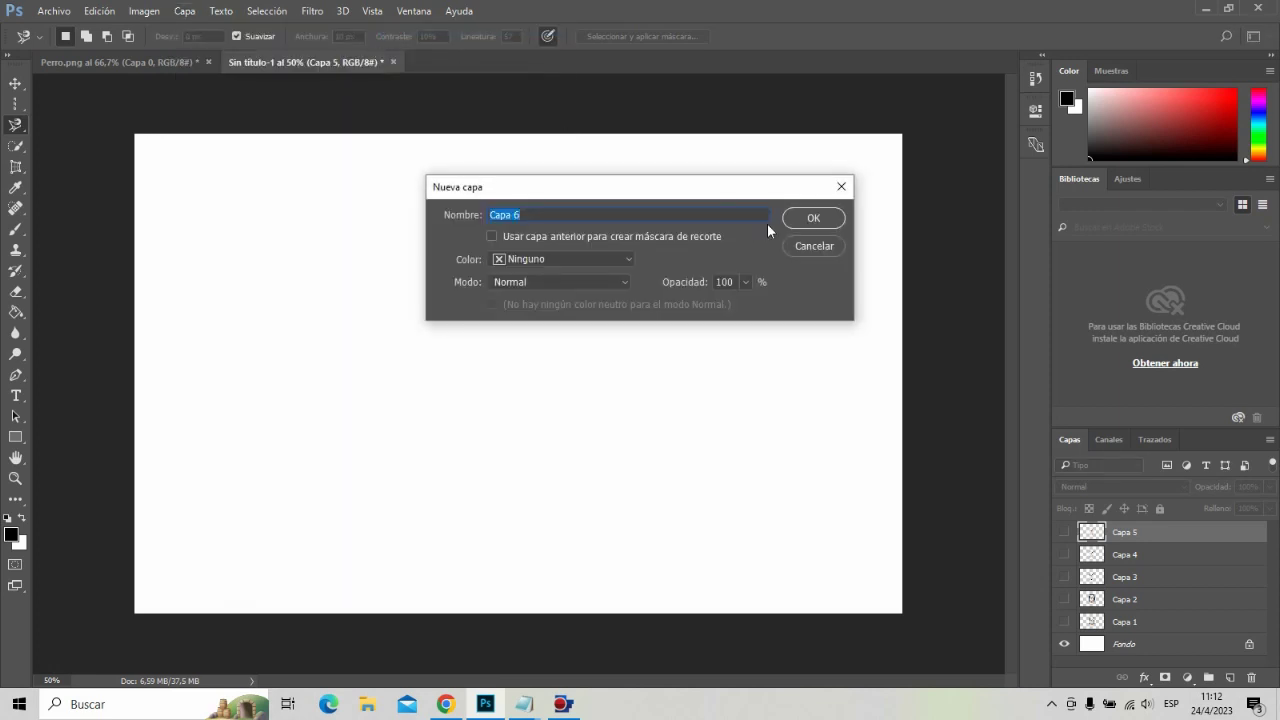
pyautogui.click(812, 218)
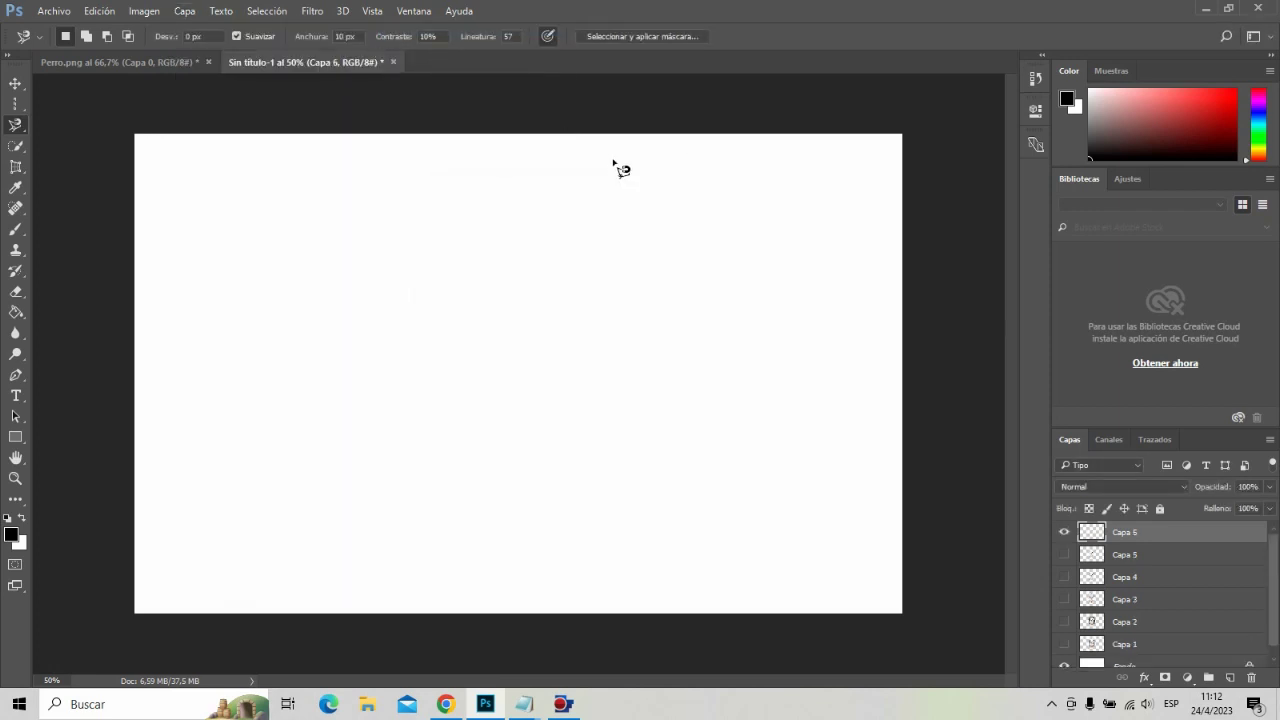
# In Perro.png, deselect and brush a Quick Selection over the dog from chest to head
pyautogui.click(158, 63)
pyautogui.click(266, 11)
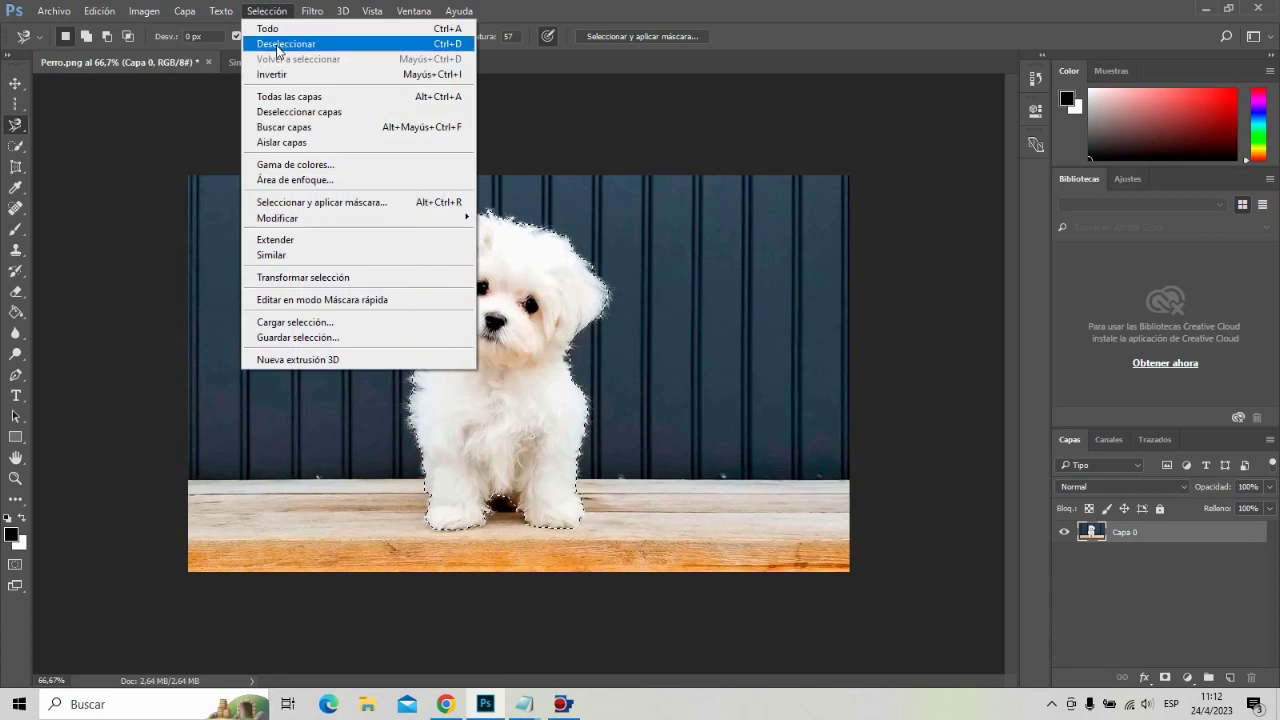
pyautogui.click(279, 47)
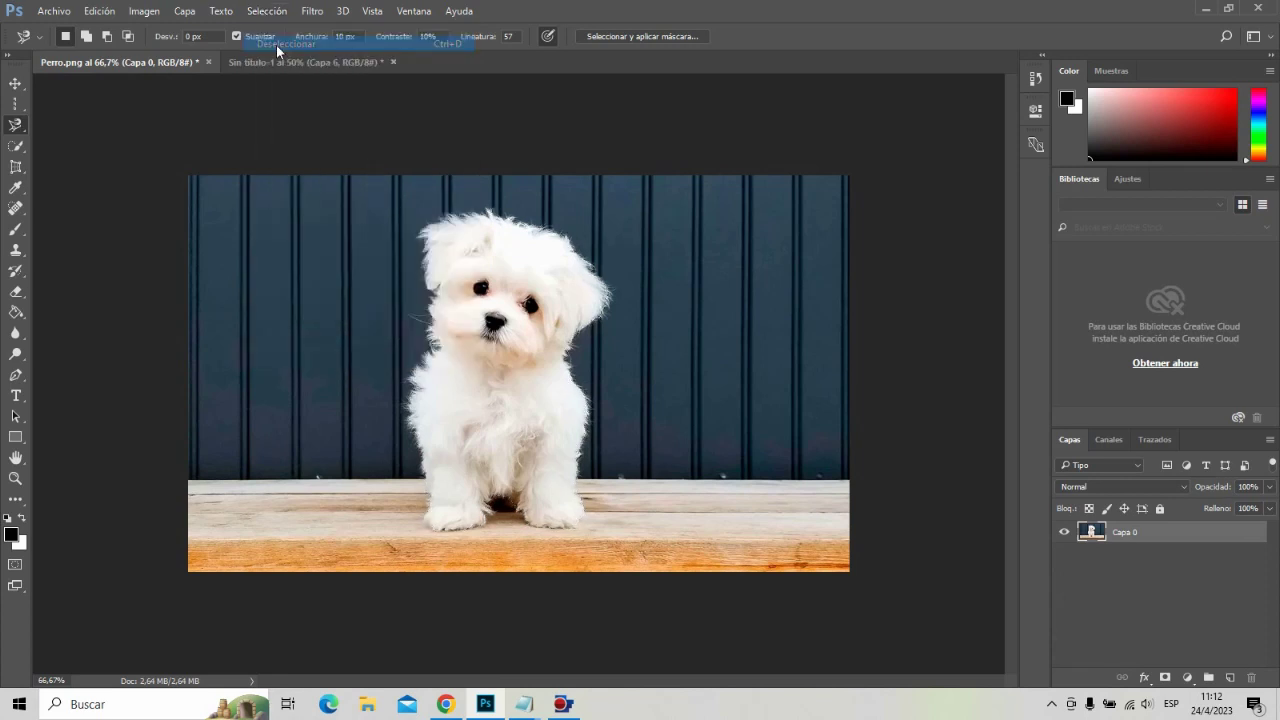
pyautogui.rightClick(19, 129)
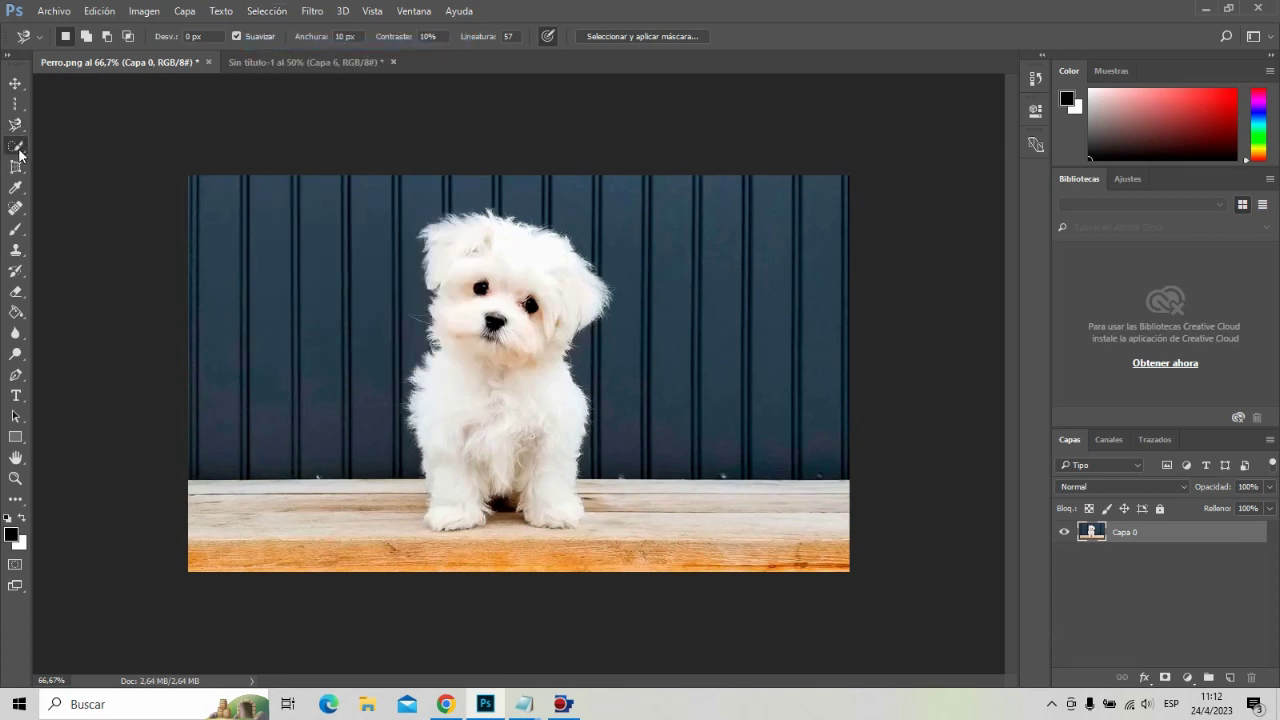
pyautogui.click(19, 150)
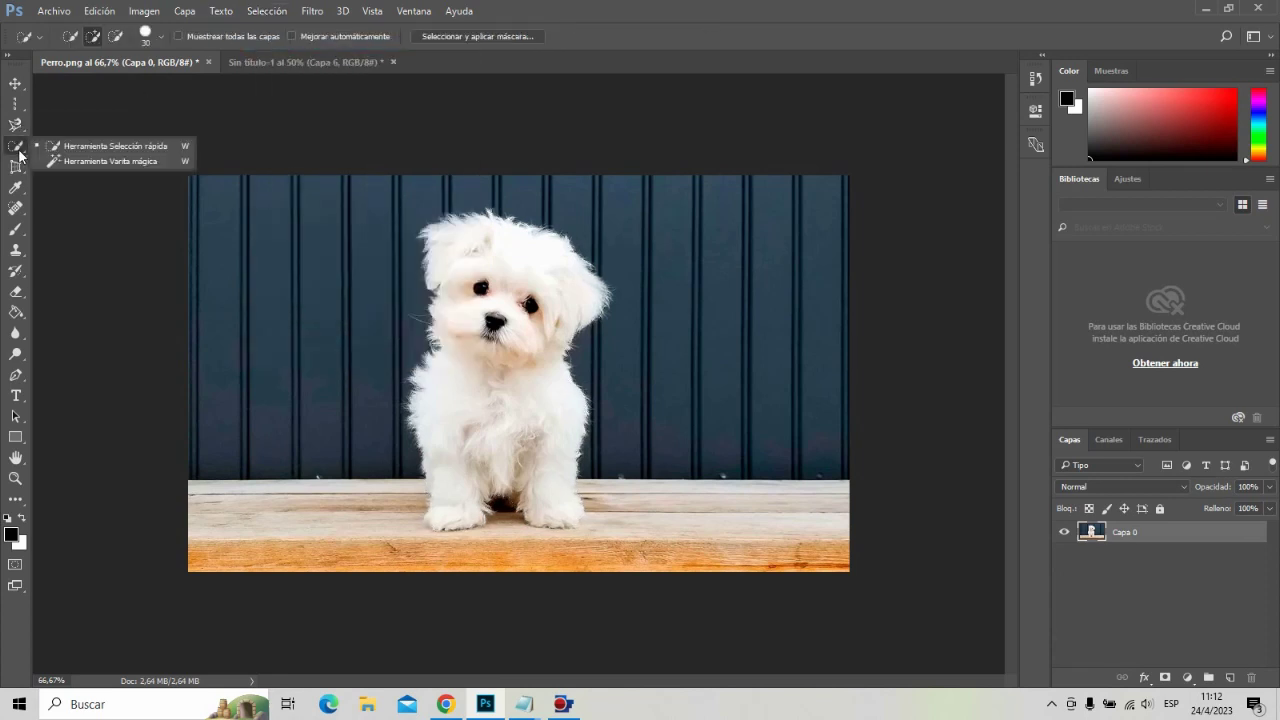
pyautogui.click(84, 150)
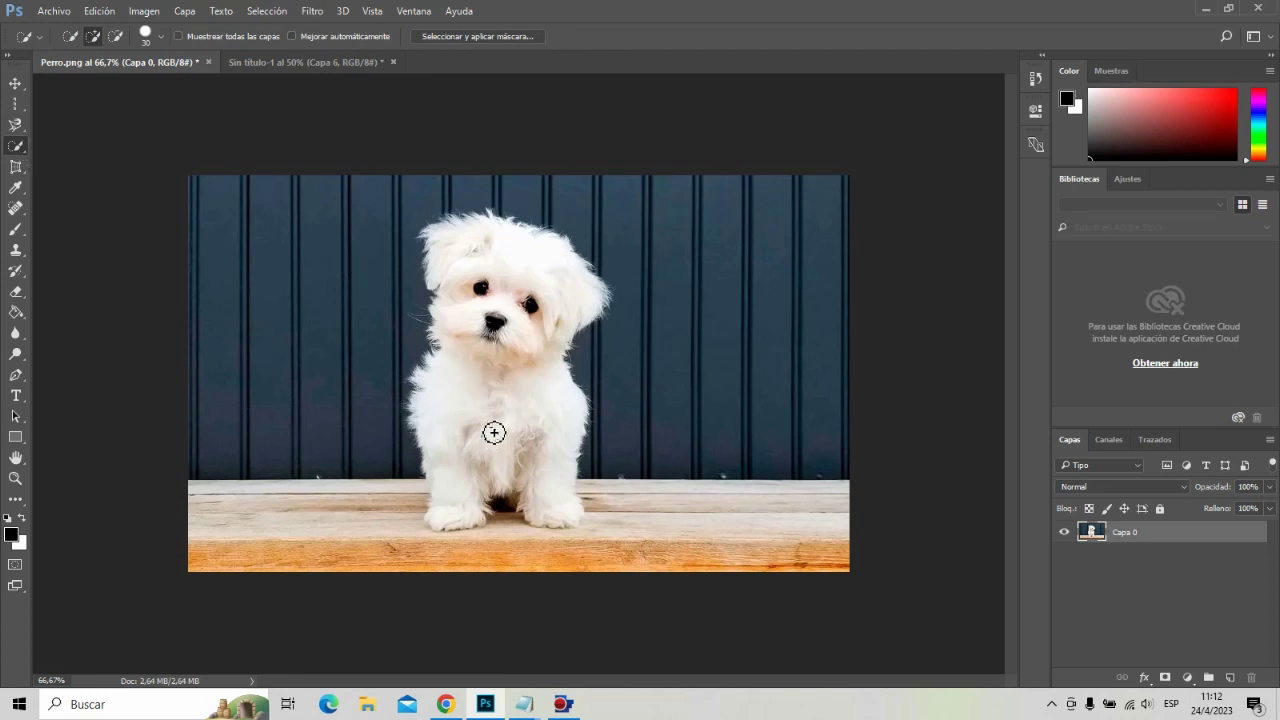
pyautogui.moveTo(494, 432); pyautogui.dragTo(524, 287)
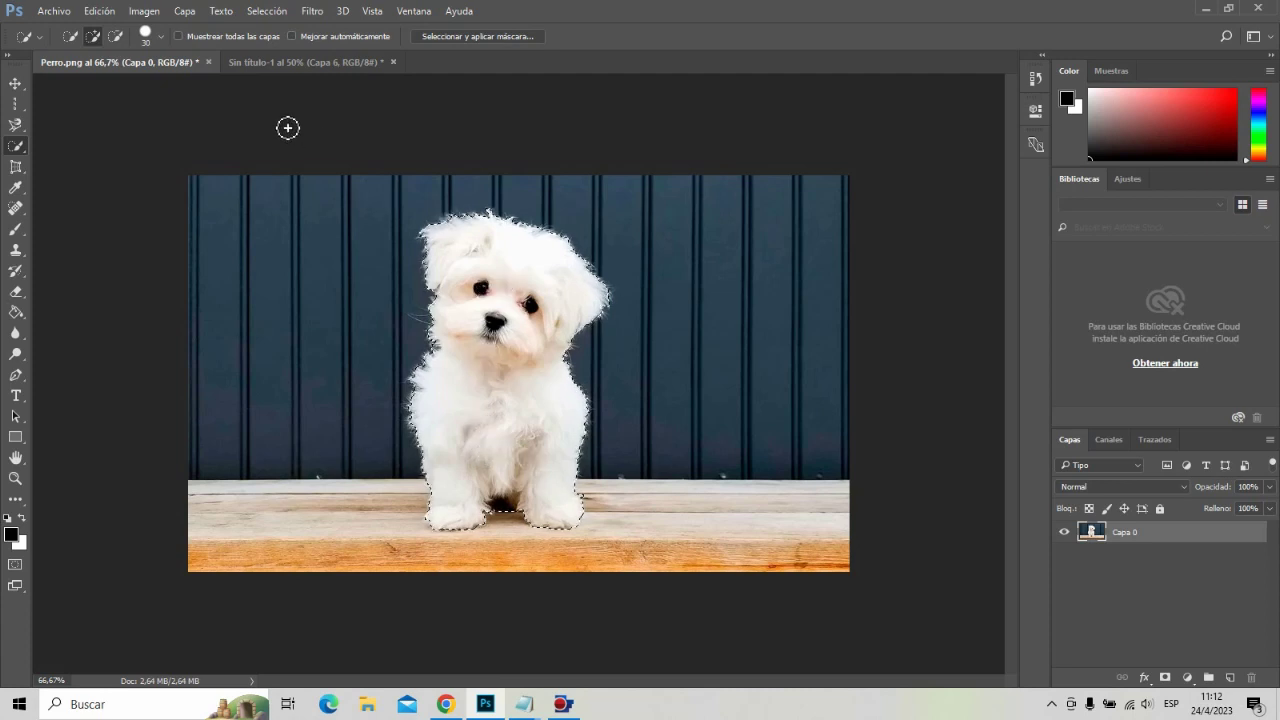
# Copy Merged the quick-selection dog, paste it into Capa 6 of Sin título-1, and hide it
pyautogui.click(100, 11)
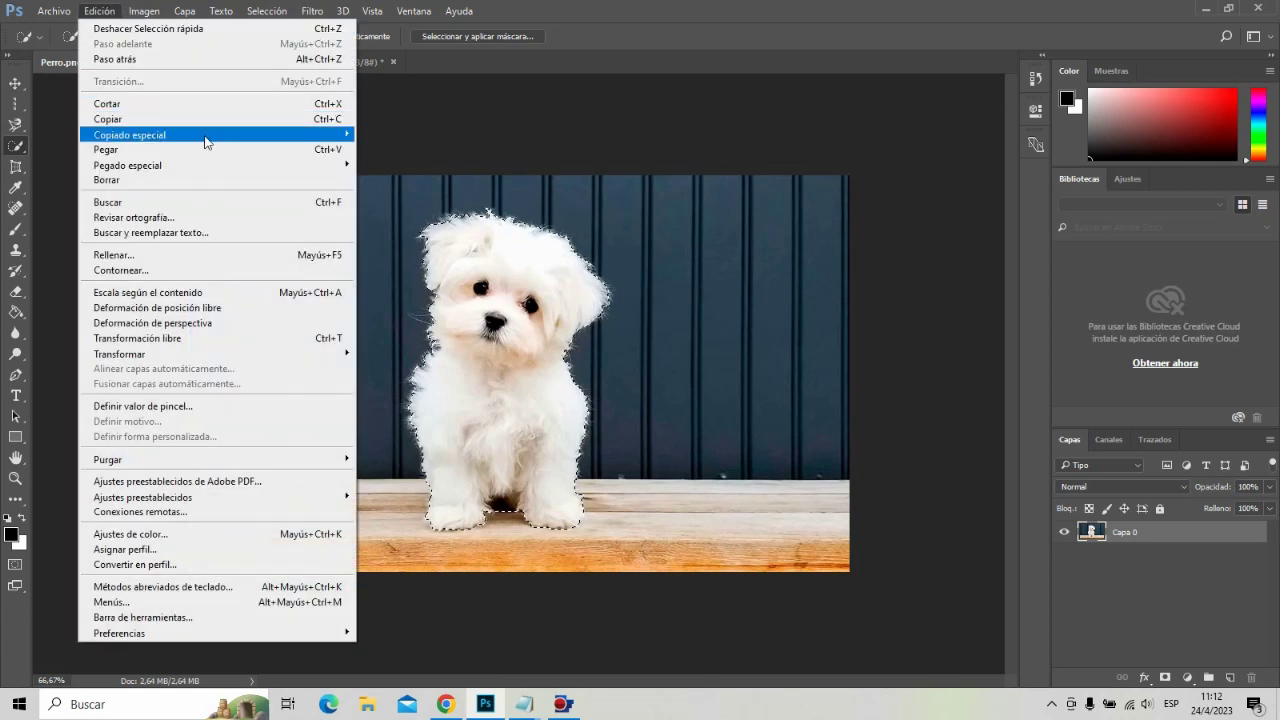
pyautogui.moveTo(150, 134)
pyautogui.click(384, 130)
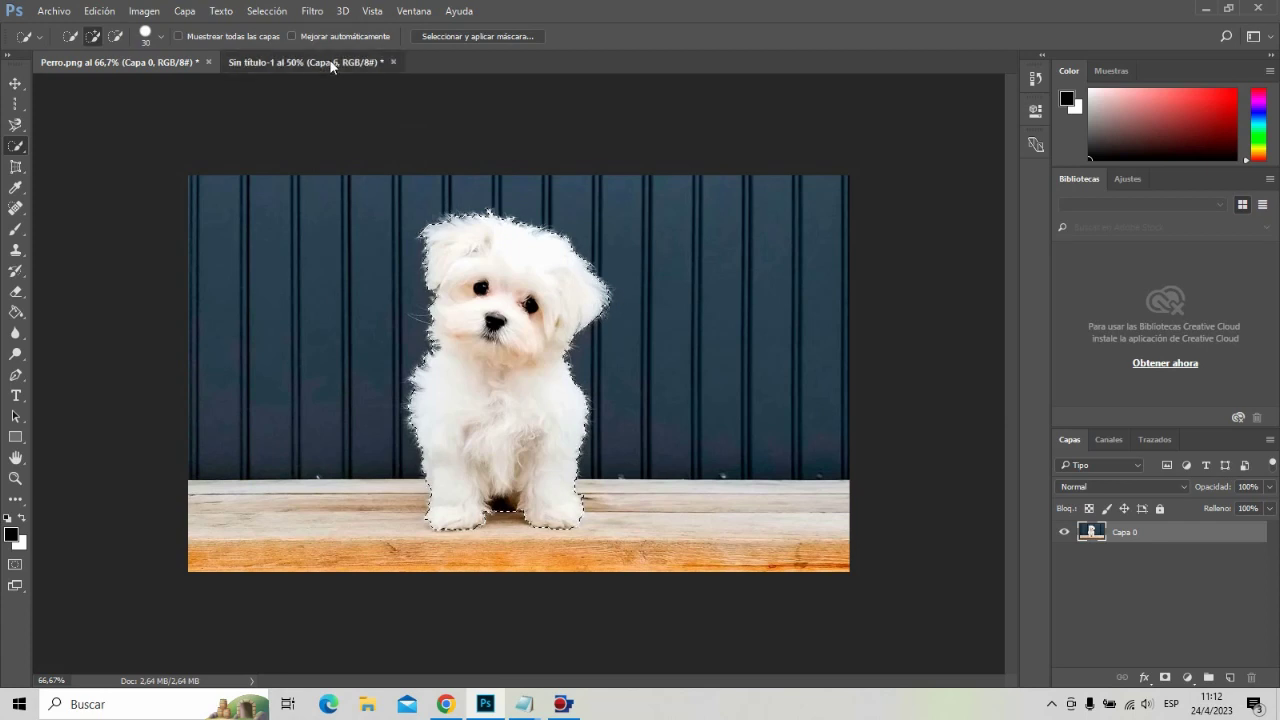
pyautogui.click(331, 62)
pyautogui.click(99, 11)
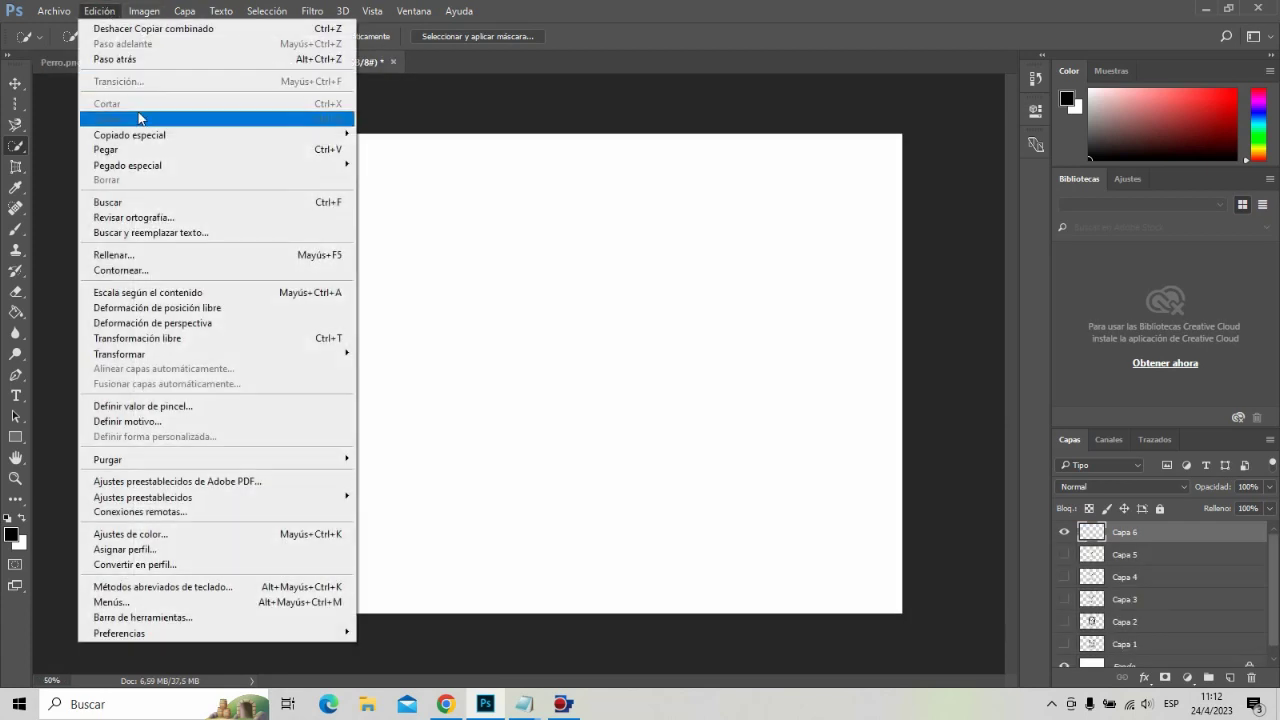
pyautogui.click(137, 152)
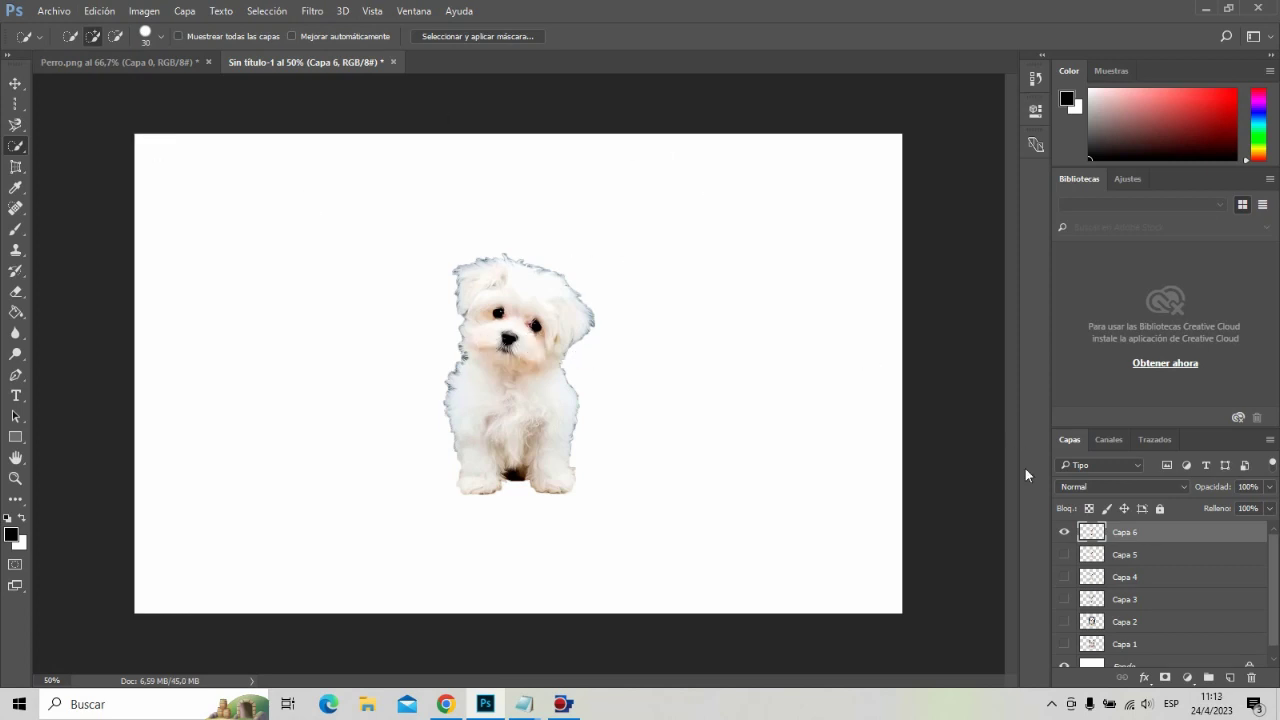
pyautogui.click(1064, 535)
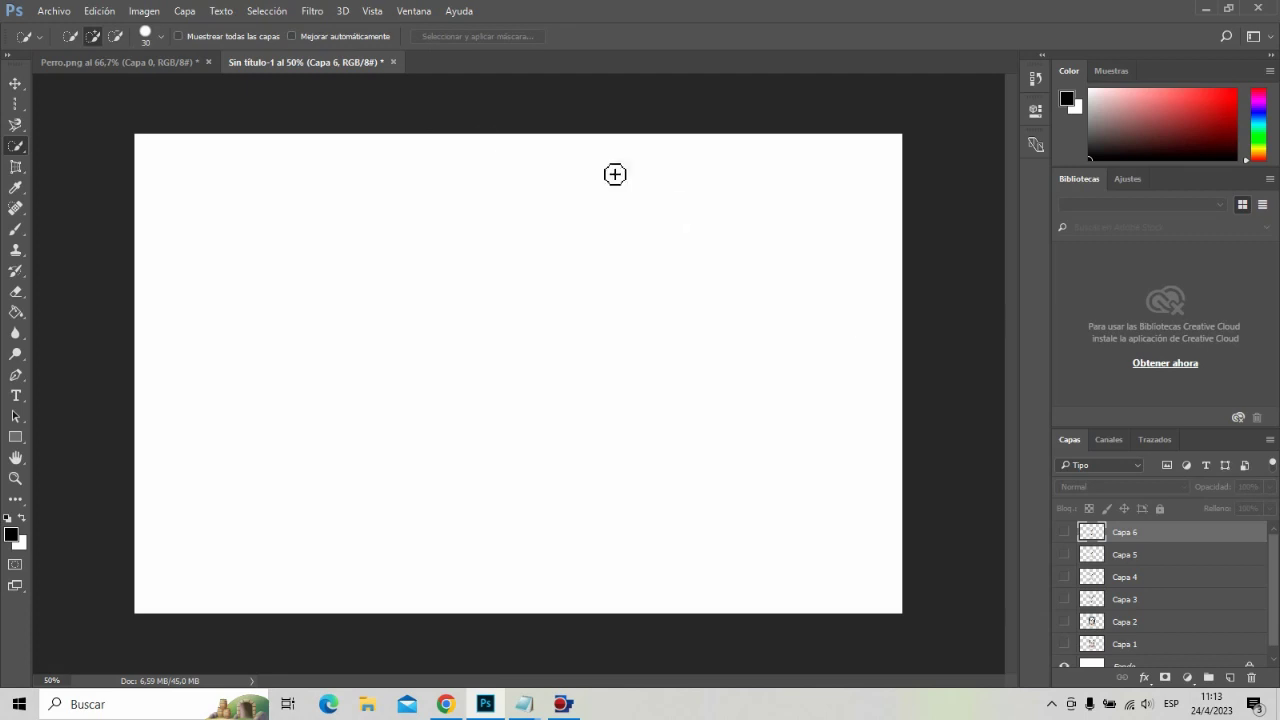
# Add an empty layer Capa 7, then return to Perro.png
pyautogui.click(185, 12)
pyautogui.moveTo(240, 29)
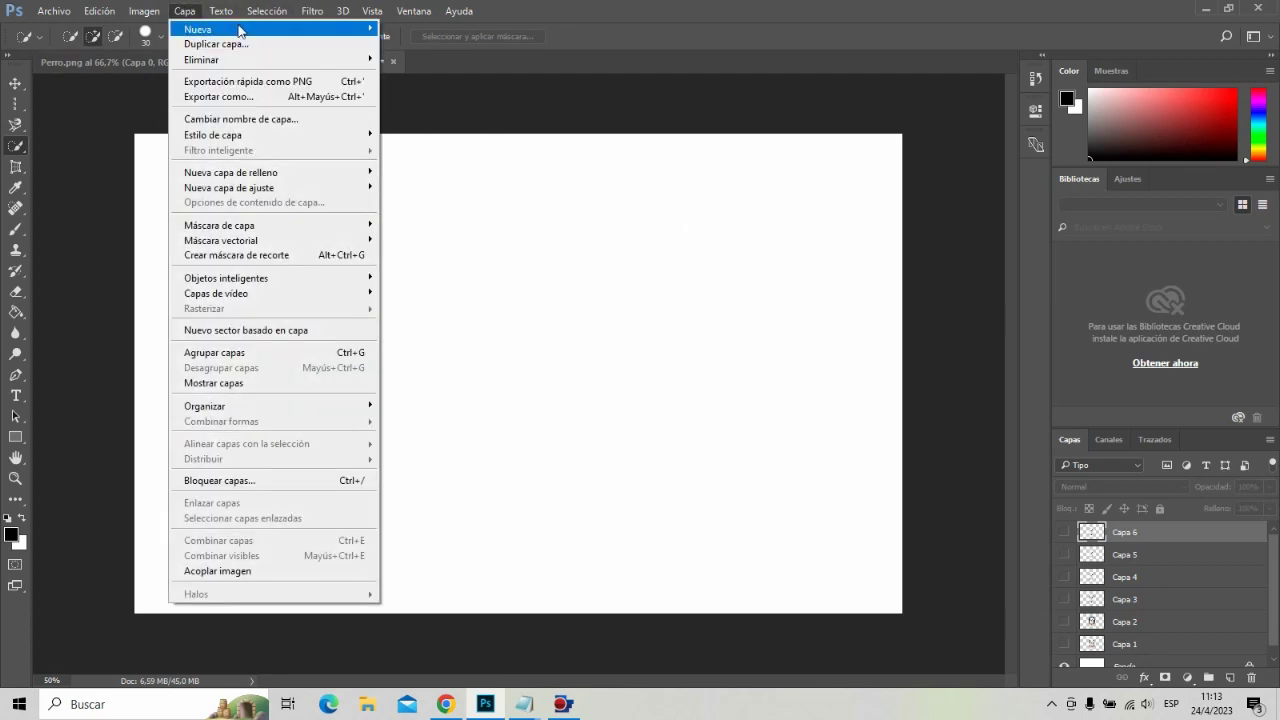
pyautogui.click(403, 29)
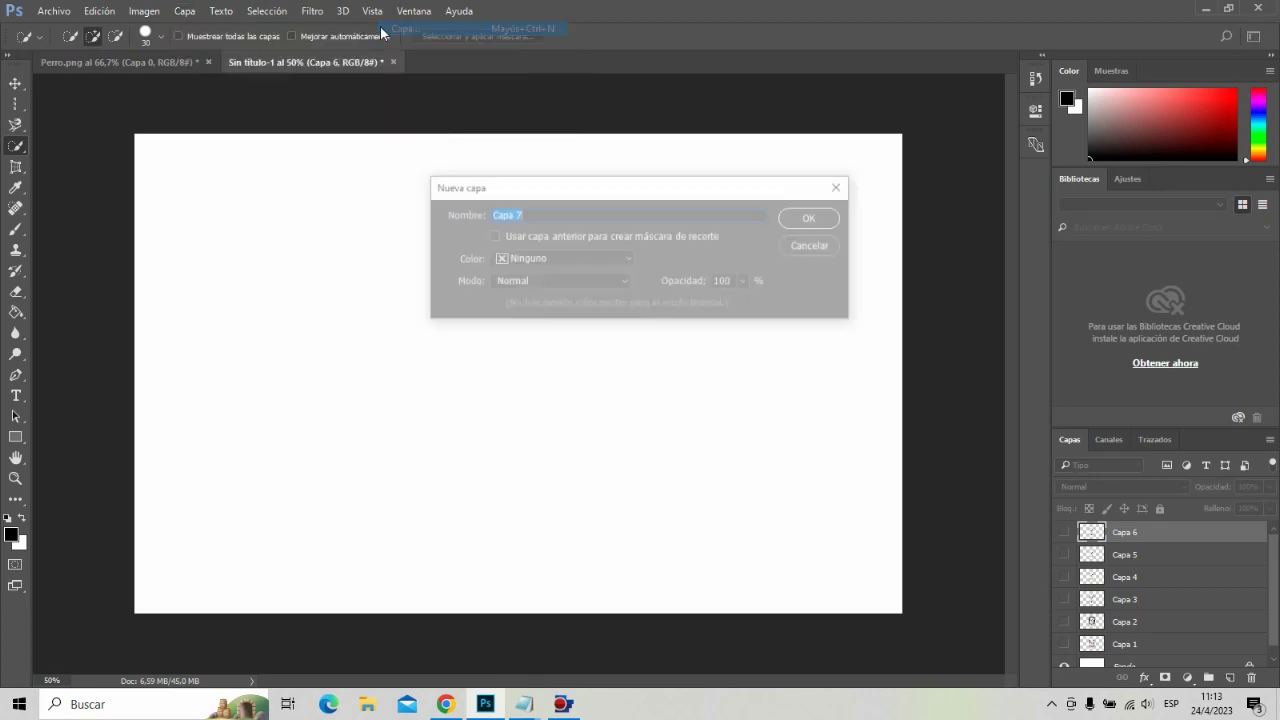
pyautogui.click(812, 218)
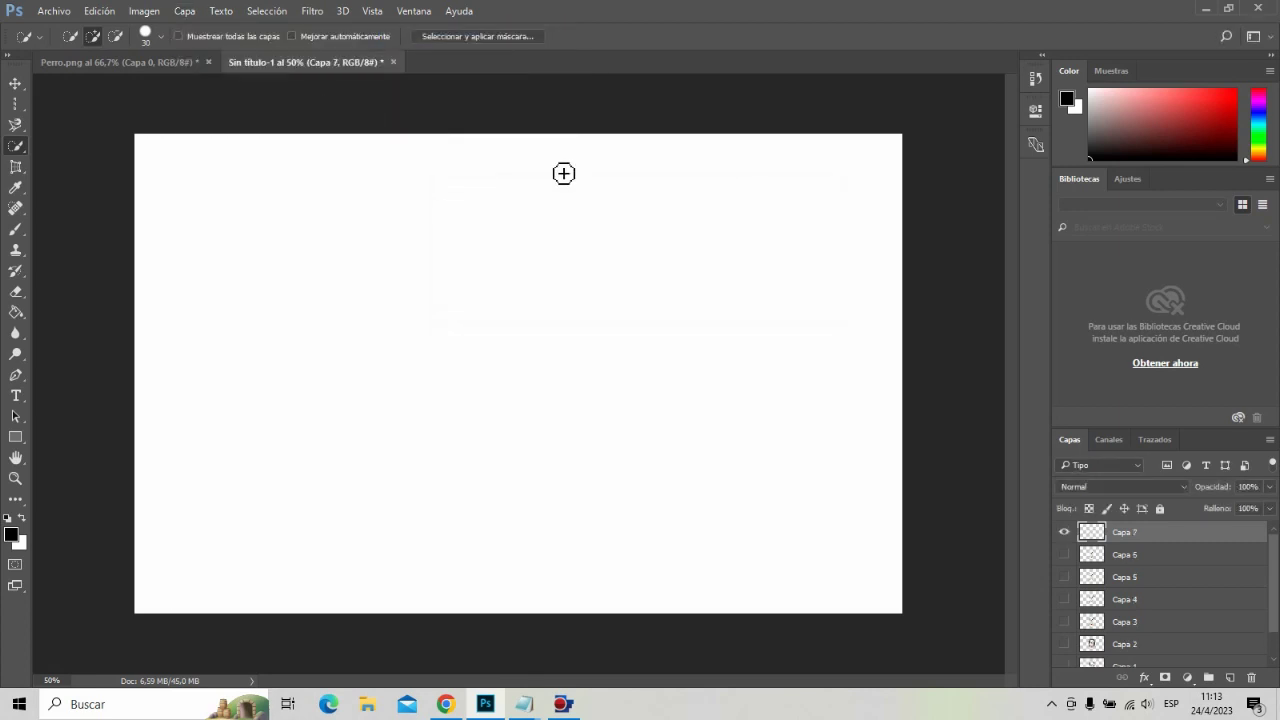
pyautogui.click(152, 62)
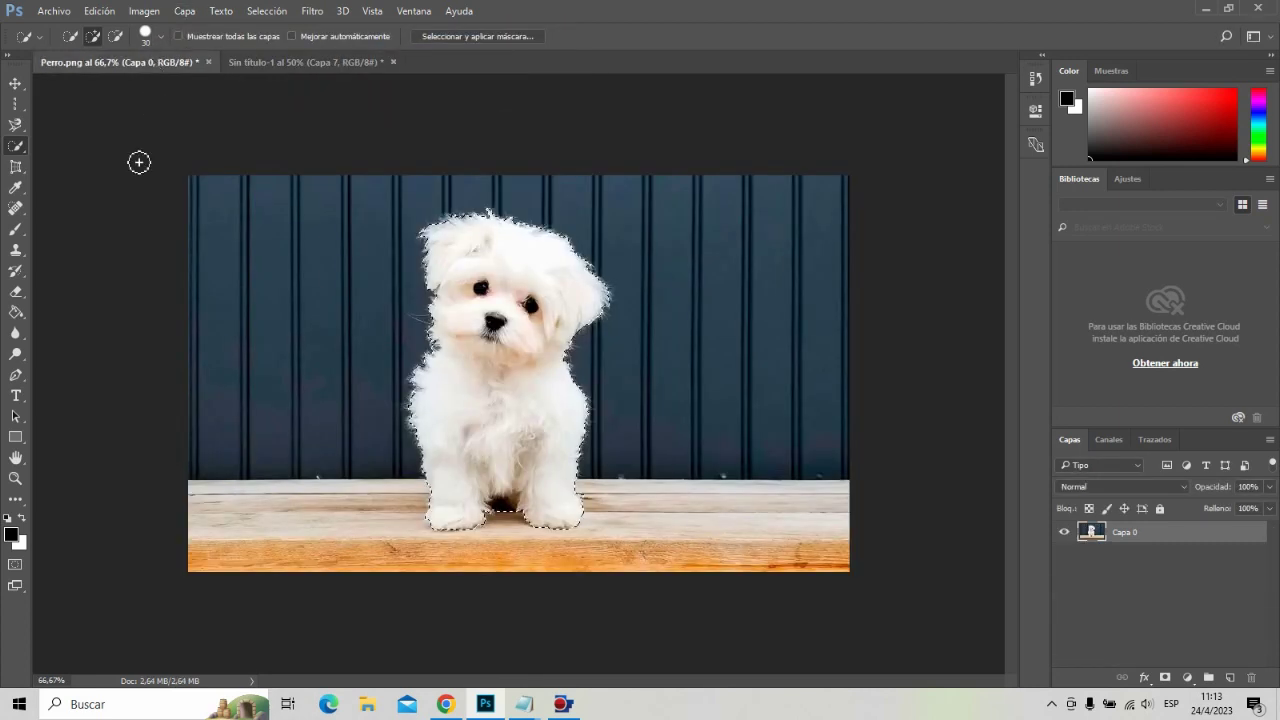
# Switch to the Magic Wand tool and clear the existing selection in Perro.png
pyautogui.rightClick(22, 153)
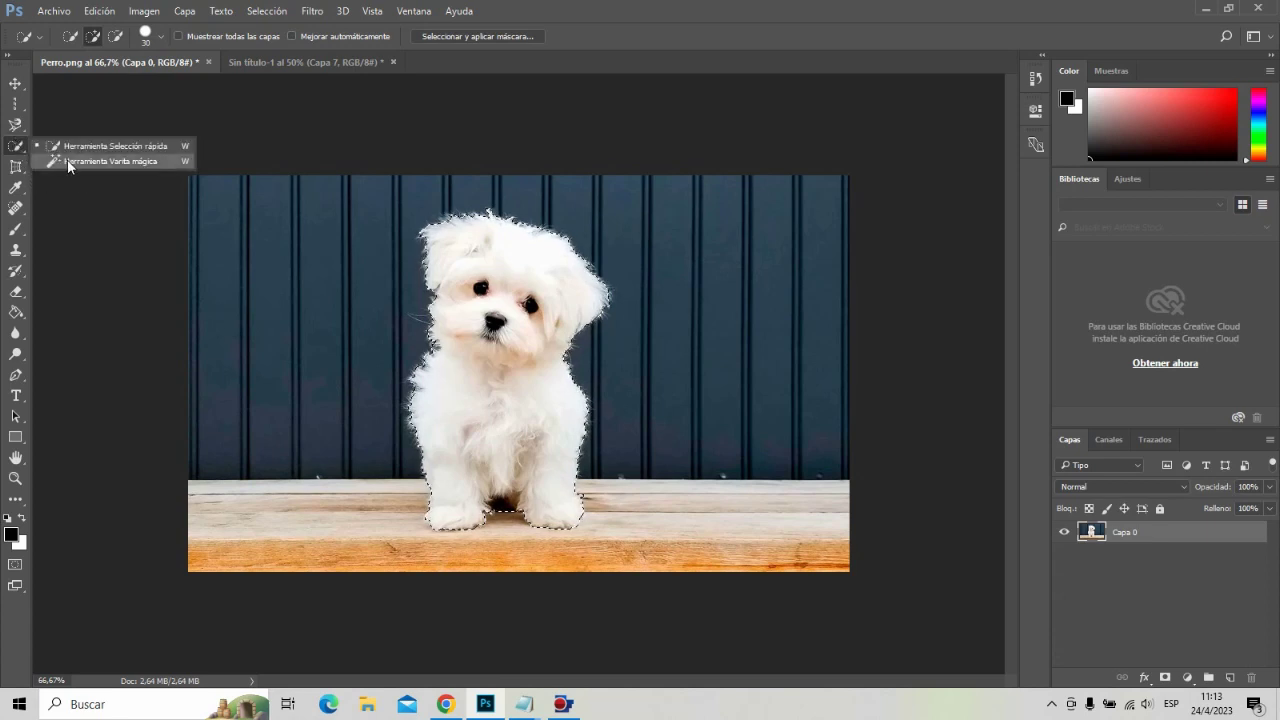
pyautogui.click(67, 160)
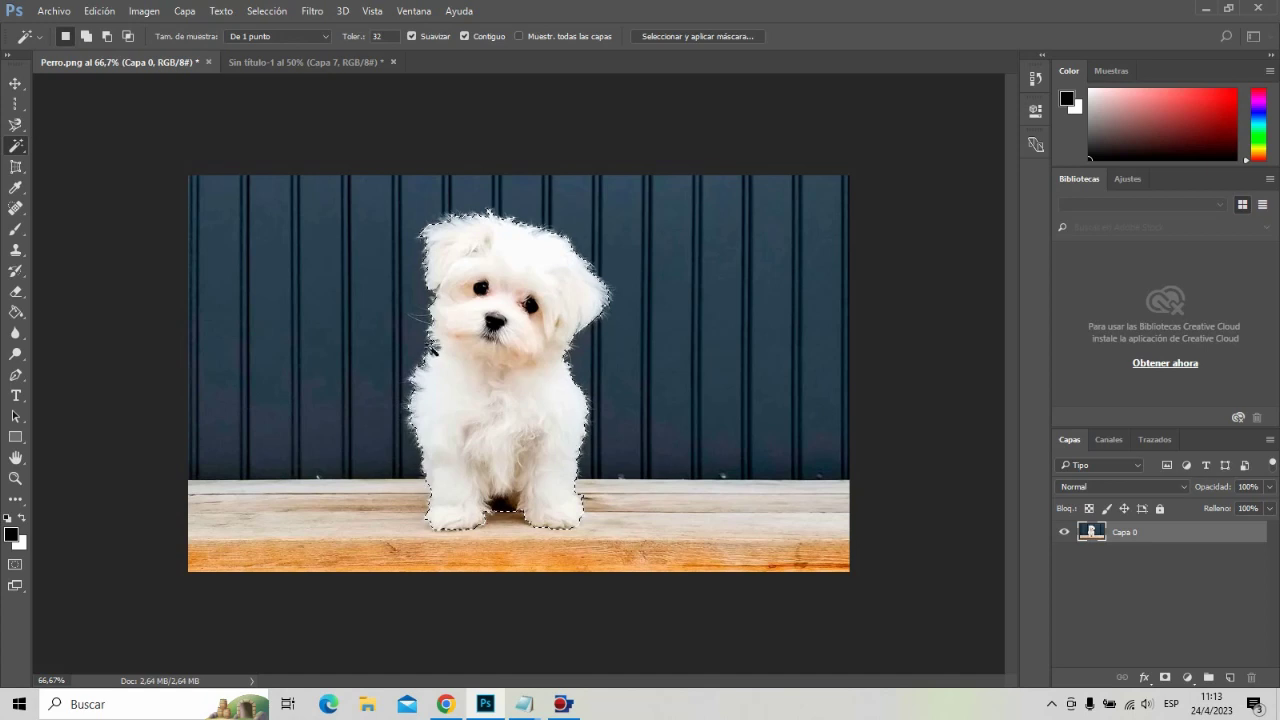
pyautogui.click(264, 11)
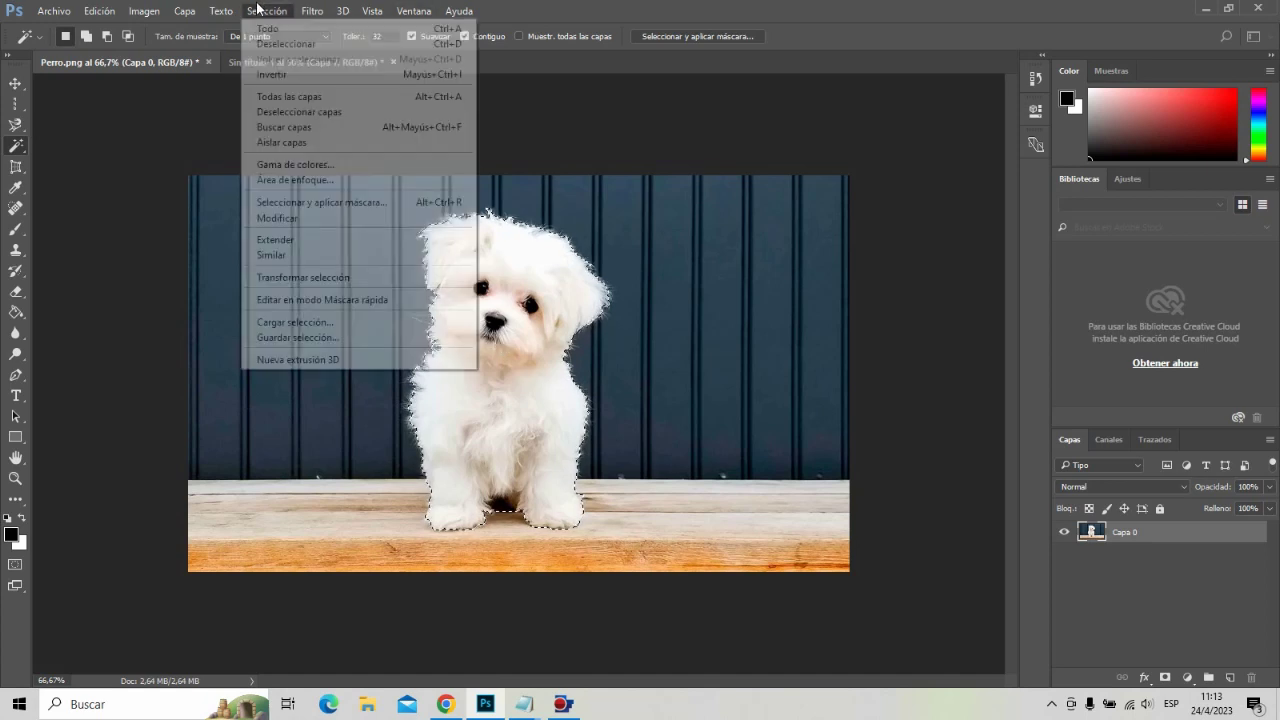
pyautogui.click(285, 44)
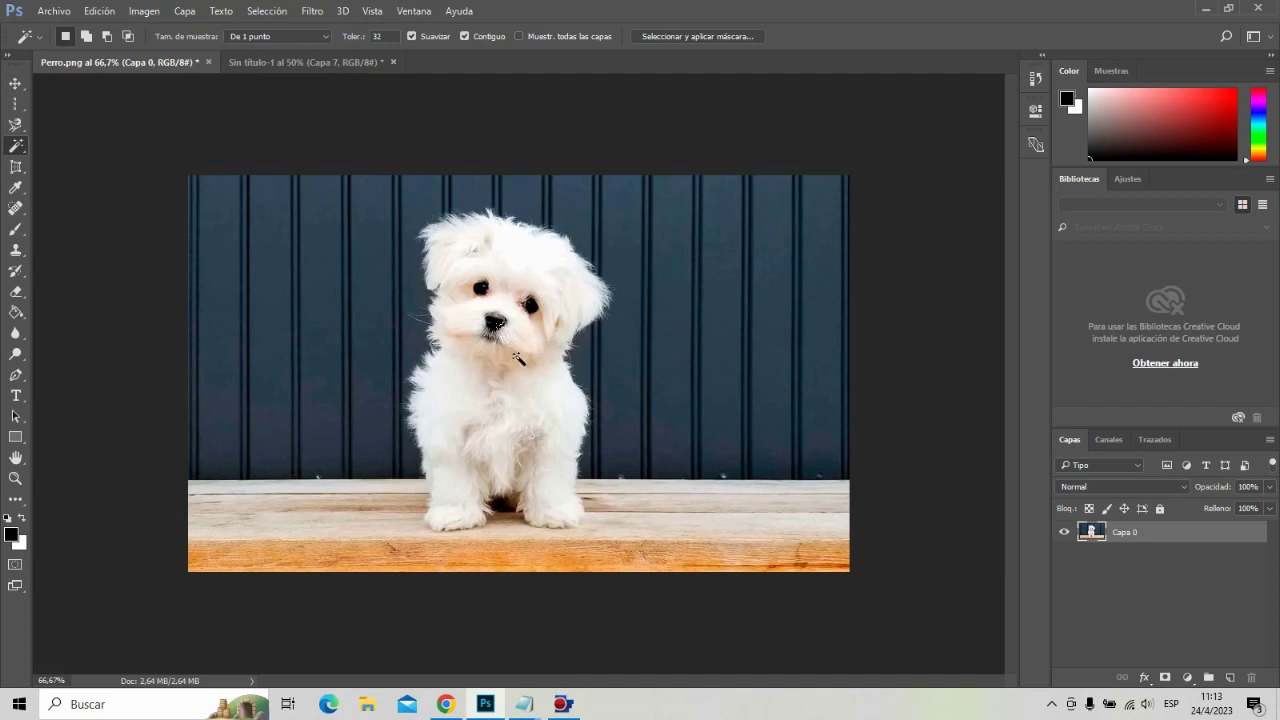
# Try several tolerance-32 Magic Wand selections on the dog, discarding each, then deselect all
pyautogui.click(518, 358)
pyautogui.hotkey('ctrl', 'd')
pyautogui.click(579, 405)
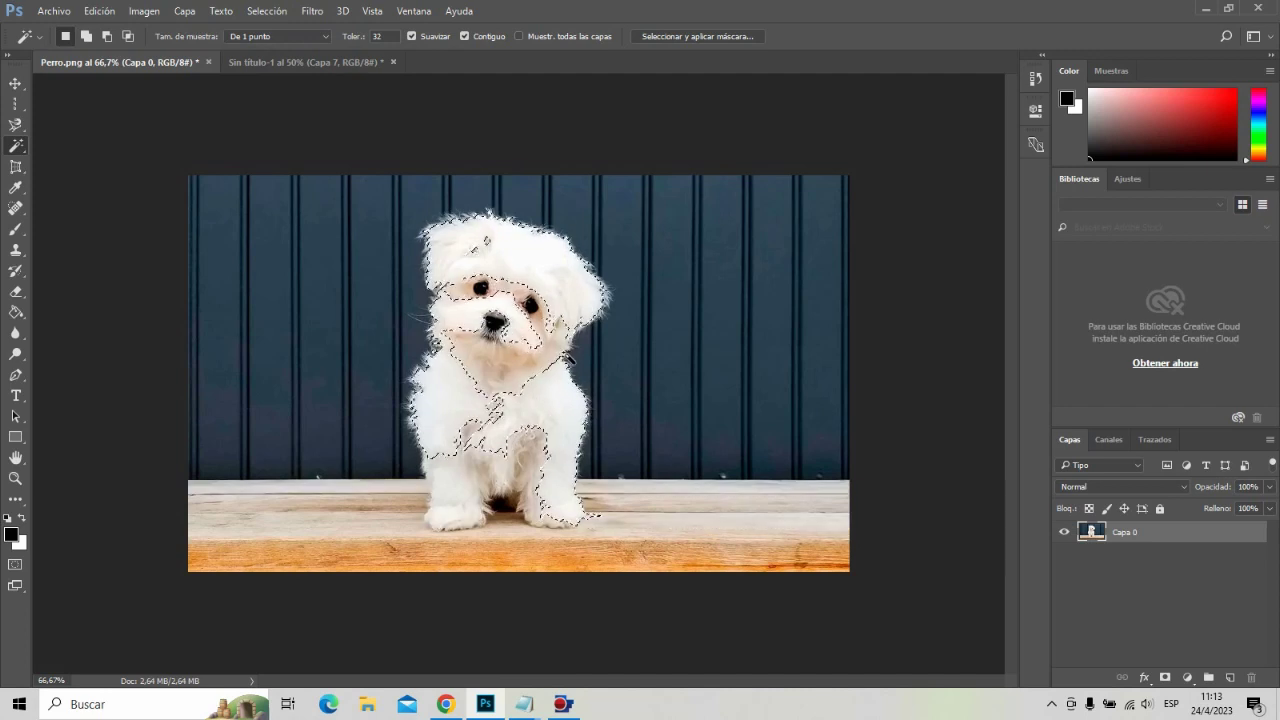
pyautogui.hotkey('ctrl', 'd')
pyautogui.click(603, 327)
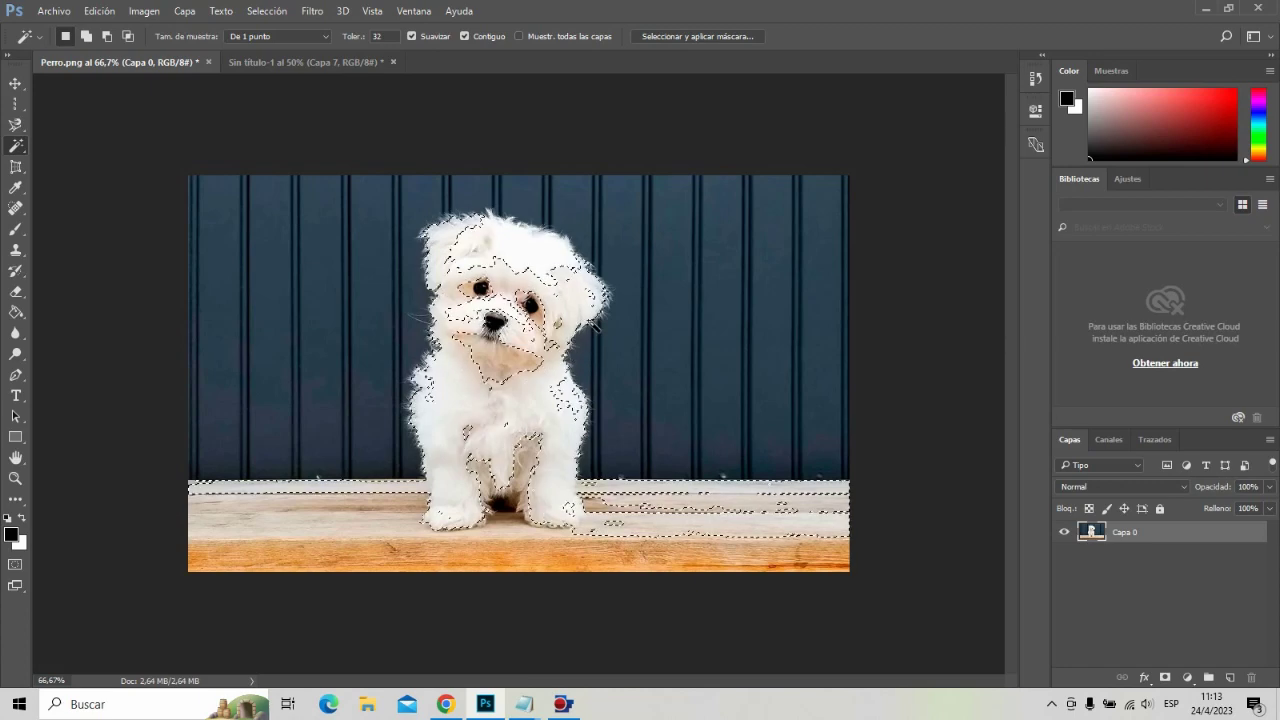
pyautogui.hotkey('ctrl', 'd')
pyautogui.click(551, 292)
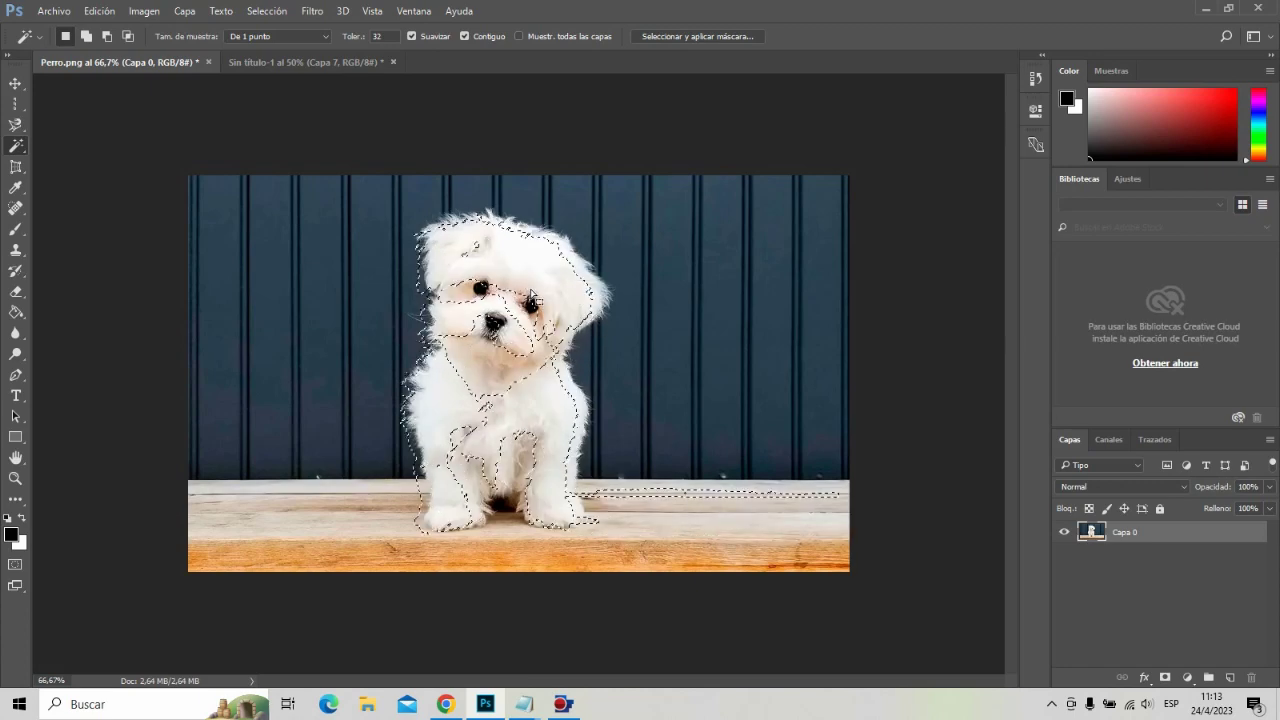
pyautogui.moveTo(551, 292); pyautogui.dragTo(374, 240)
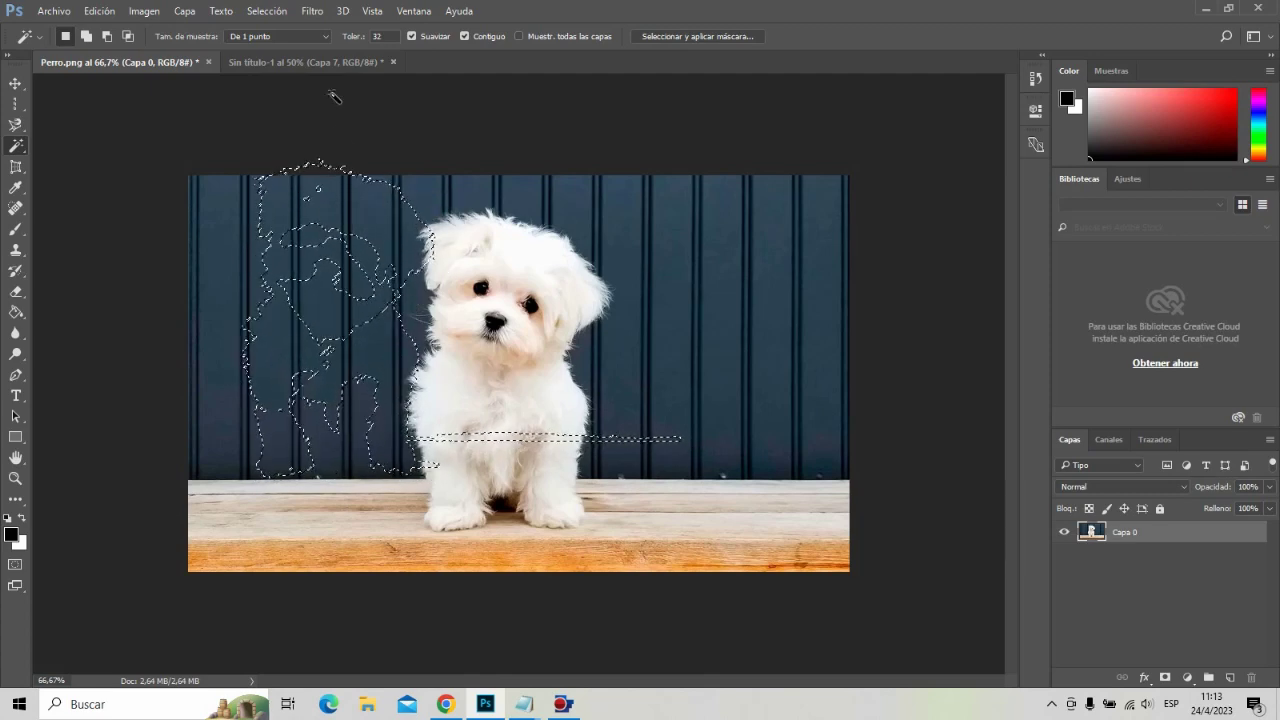
pyautogui.click(276, 12)
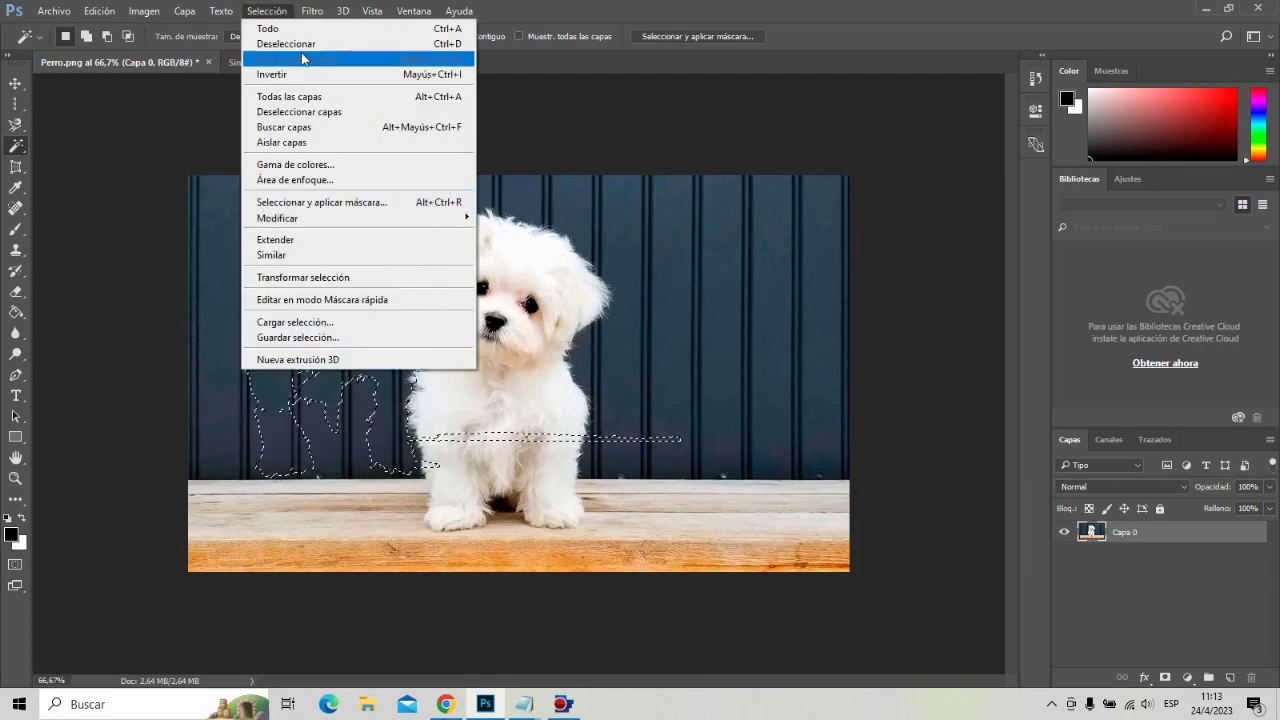
pyautogui.click(301, 44)
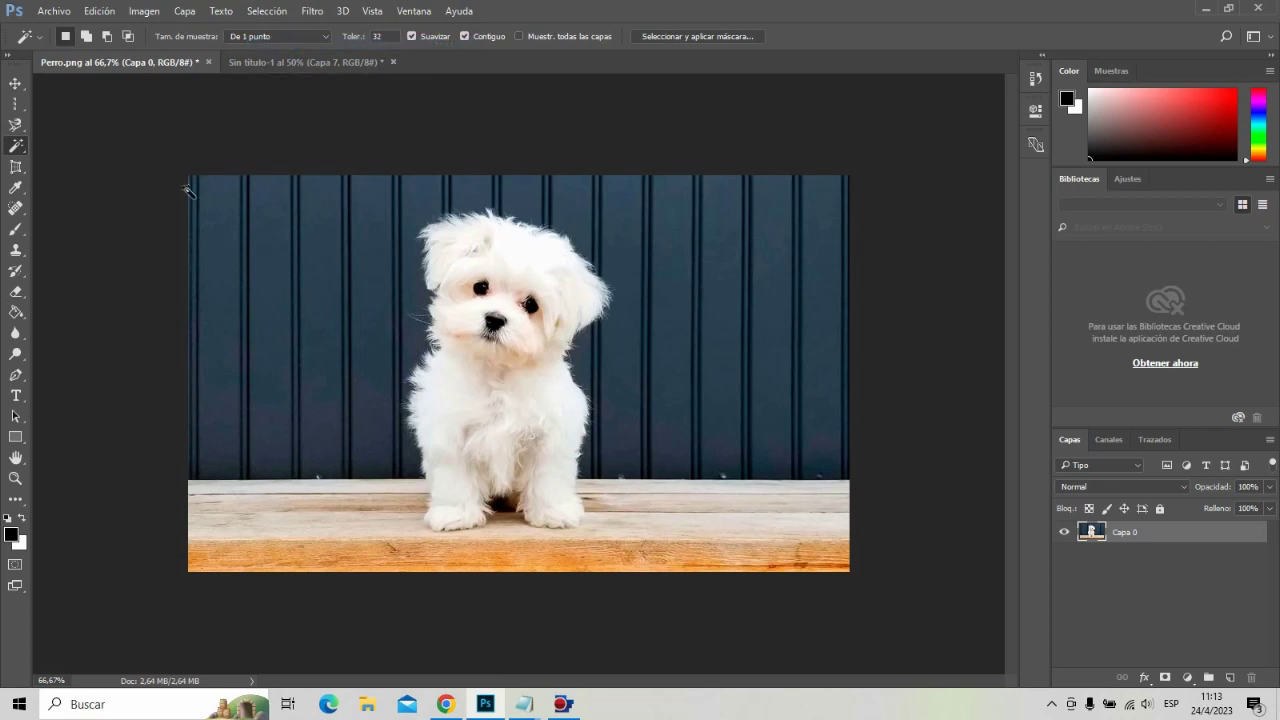